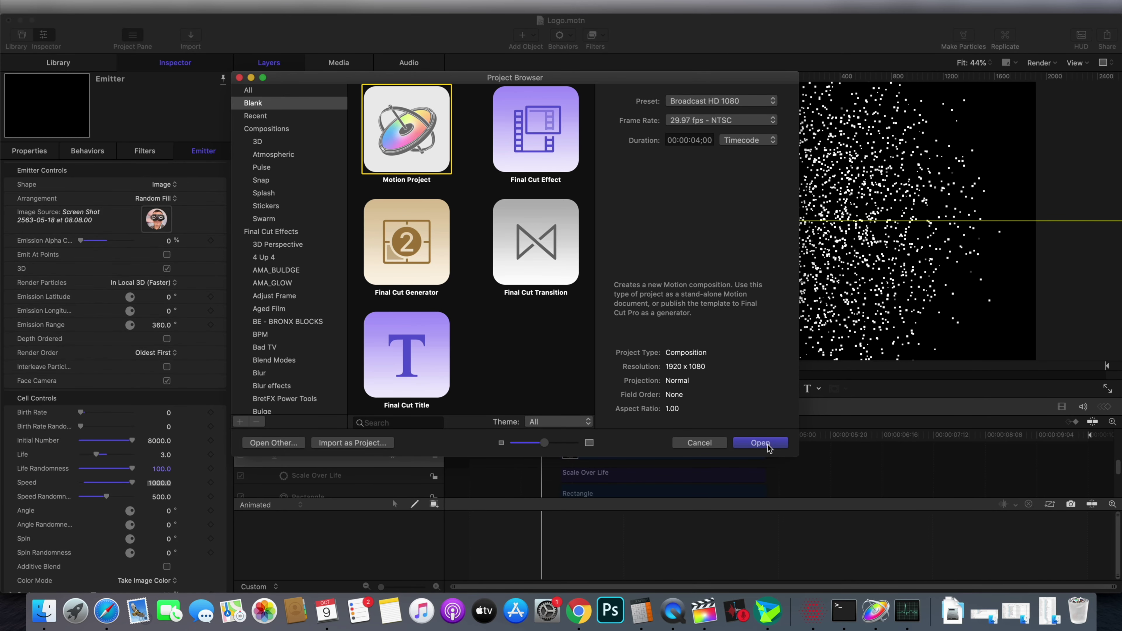
Create a blank Motion project using the Broadcast HD 1080, 29.97 fps preset
{"action": "left_click", "coordinate": [760, 442]}
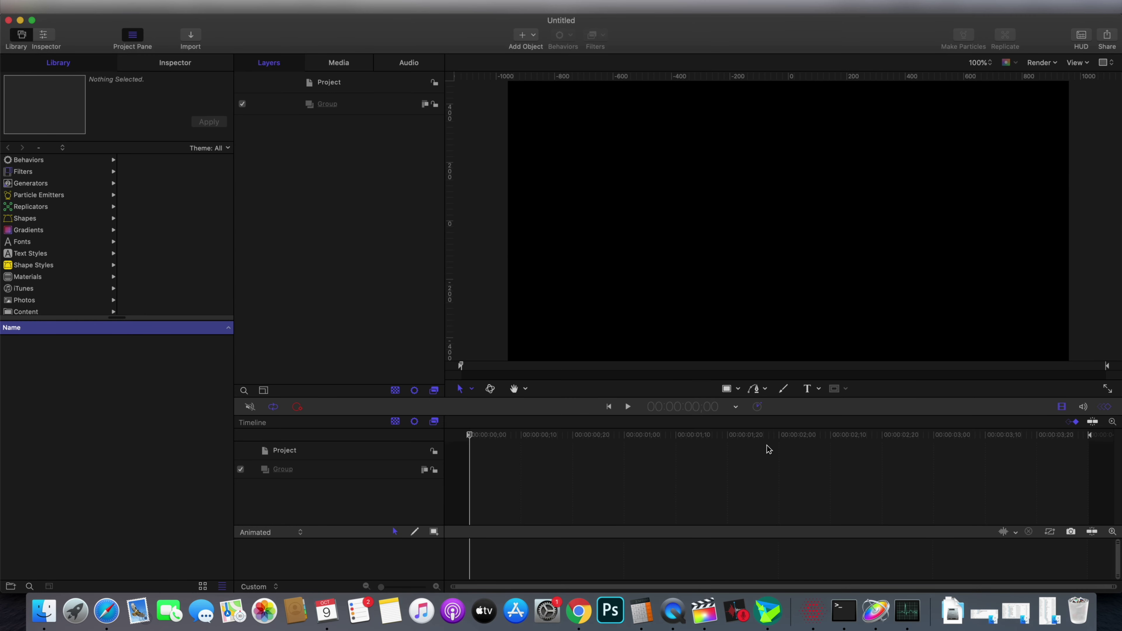
Fit the canvas in the viewer and start a Bezier outline along the map's top edge
{"action": "left_click", "coordinate": [972, 63]}
{"action": "left_click", "coordinate": [973, 16]}
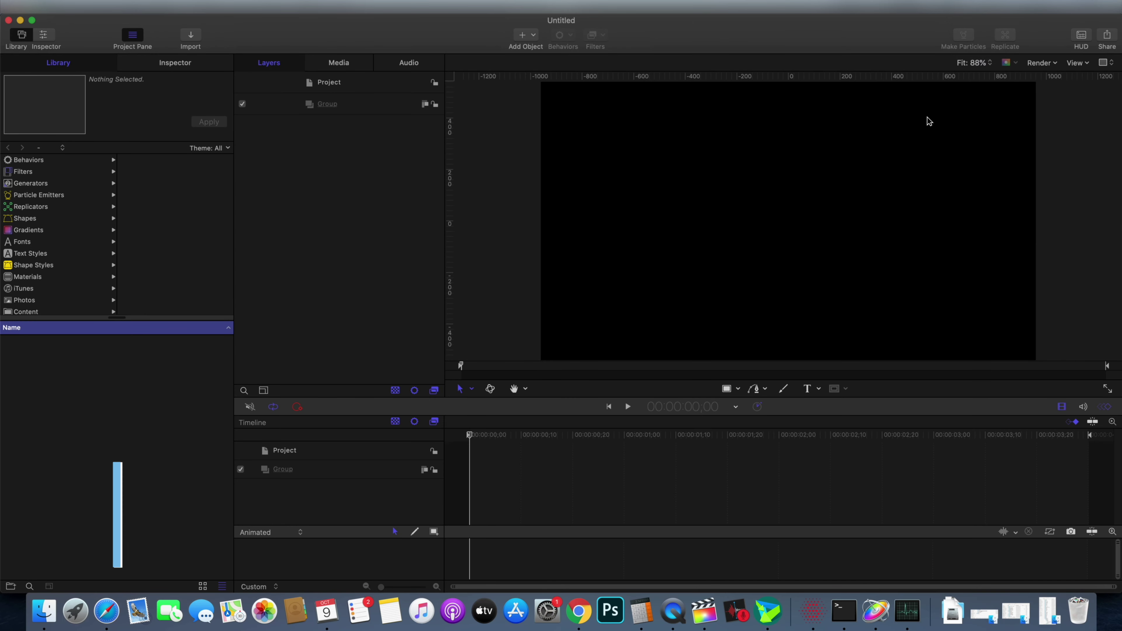
{"action": "left_click", "coordinate": [756, 390]}
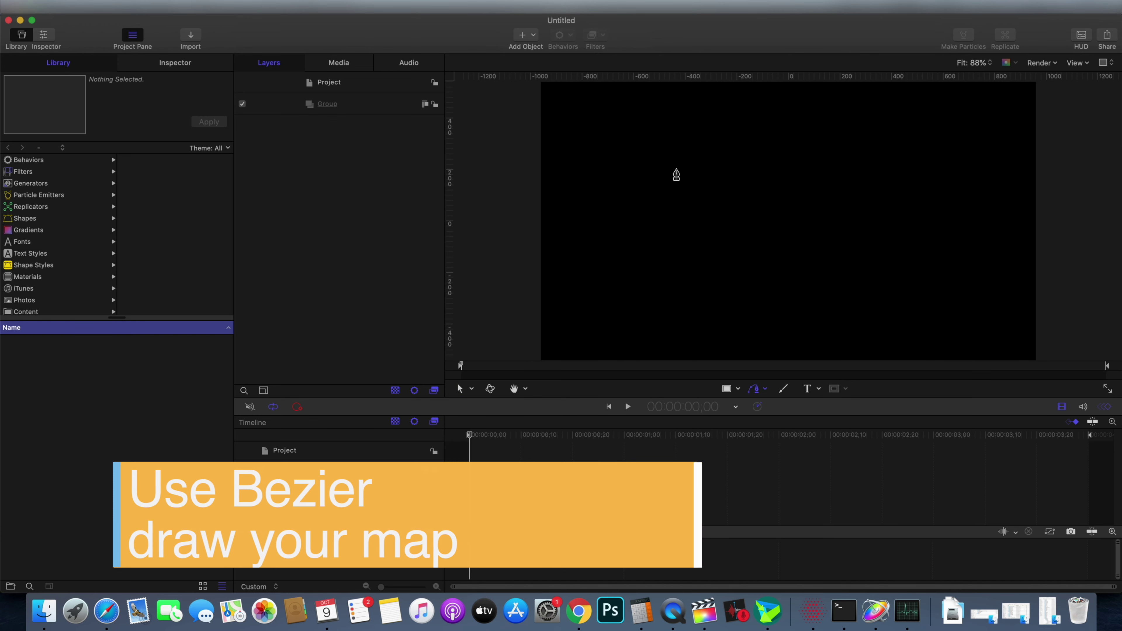
{"action": "left_click", "coordinate": [681, 164]}
{"action": "left_click", "coordinate": [676, 145]}
{"action": "left_click", "coordinate": [680, 131]}
{"action": "left_click", "coordinate": [692, 114]}
{"action": "left_click", "coordinate": [714, 110]}
{"action": "left_click", "coordinate": [729, 112]}
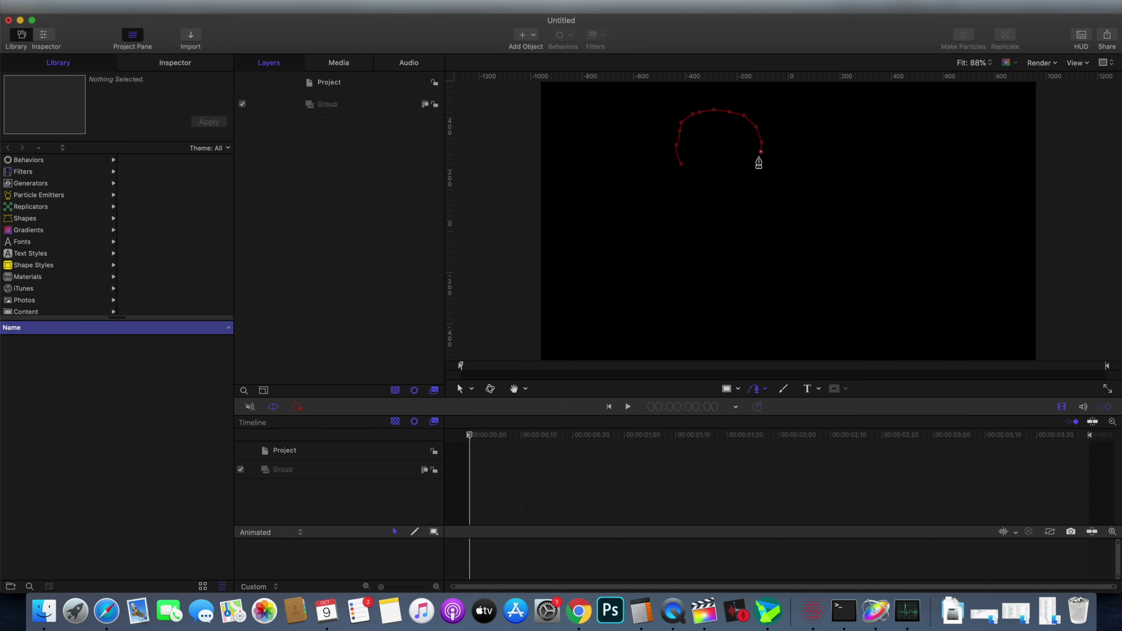
Continue the map outline across the right side and down its right edge
{"action": "left_click", "coordinate": [841, 173]}
{"action": "left_click", "coordinate": [845, 194]}
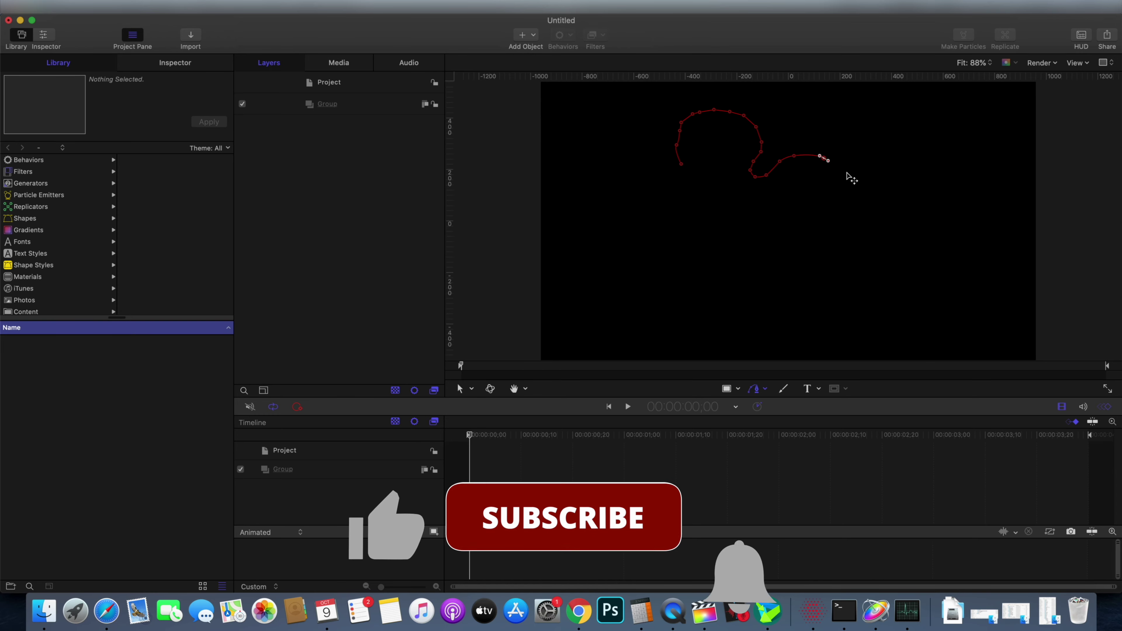
{"action": "left_click", "coordinate": [844, 207]}
{"action": "left_click", "coordinate": [840, 219]}
{"action": "left_click", "coordinate": [833, 235]}
{"action": "left_click", "coordinate": [821, 238]}
{"action": "left_click", "coordinate": [808, 249]}
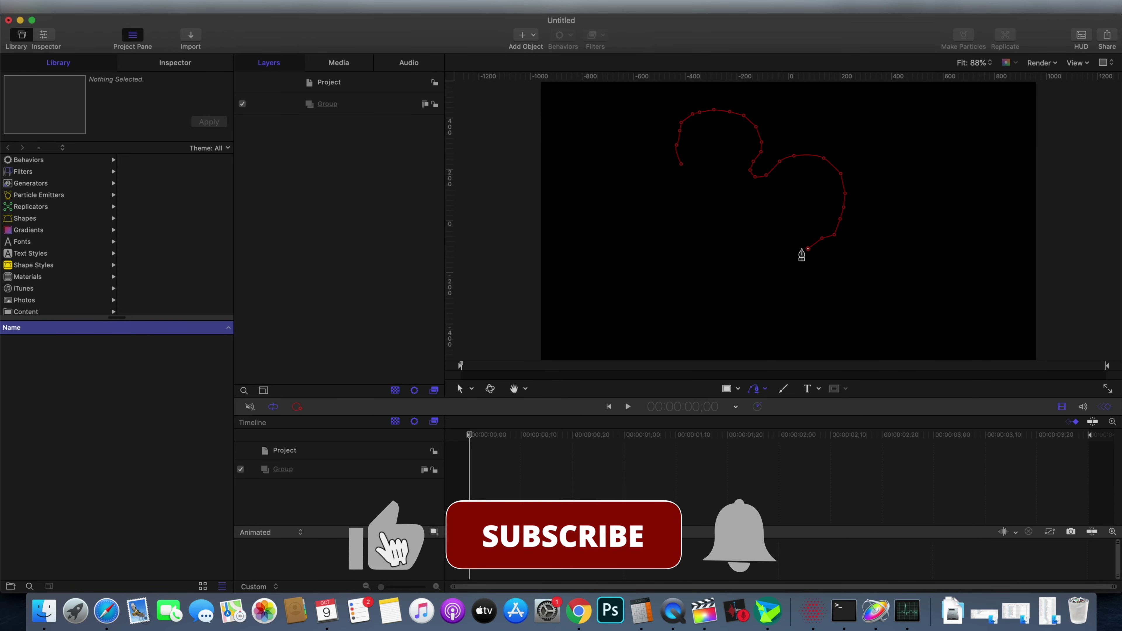
{"action": "left_click", "coordinate": [789, 248]}
{"action": "left_click", "coordinate": [774, 241]}
{"action": "left_click", "coordinate": [758, 237]}
{"action": "left_click", "coordinate": [754, 245]}
{"action": "left_click", "coordinate": [756, 262]}
Trace the lower left side and tail loop, closing the path on the first point
{"action": "left_click", "coordinate": [735, 260]}
{"action": "left_click", "coordinate": [709, 234]}
{"action": "left_click", "coordinate": [707, 262]}
{"action": "left_click", "coordinate": [701, 283]}
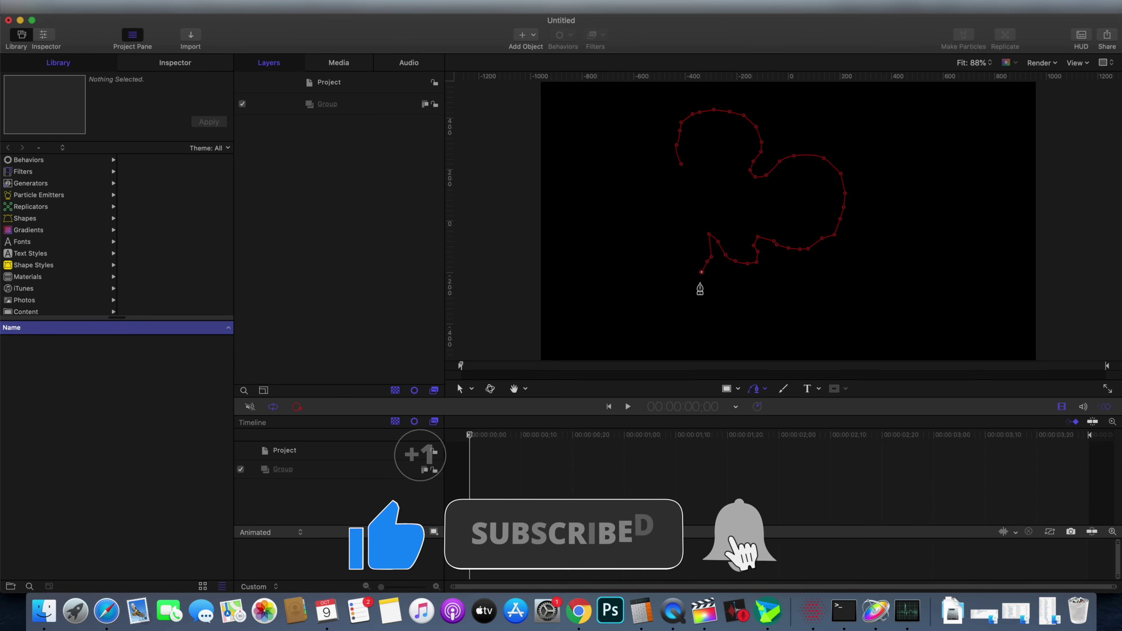
{"action": "left_click", "coordinate": [698, 308]}
{"action": "left_click", "coordinate": [714, 326]}
{"action": "left_click", "coordinate": [720, 347]}
{"action": "left_click", "coordinate": [710, 354]}
{"action": "left_click", "coordinate": [697, 351]}
{"action": "left_click", "coordinate": [691, 340]}
{"action": "left_click", "coordinate": [675, 326]}
{"action": "left_click", "coordinate": [661, 310]}
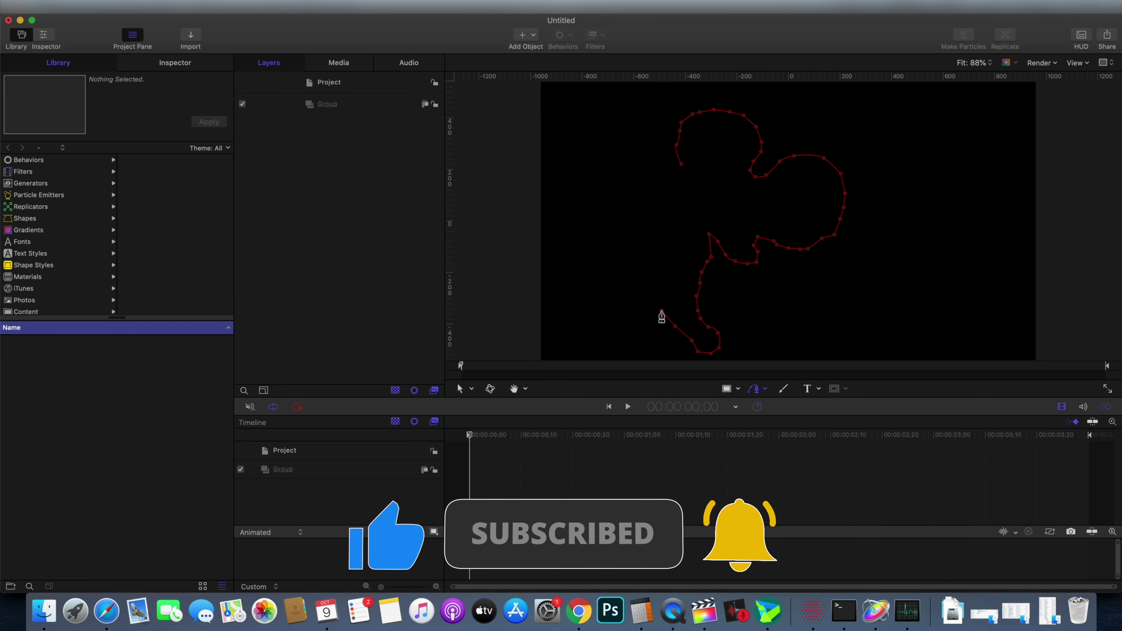
{"action": "left_click", "coordinate": [681, 164]}
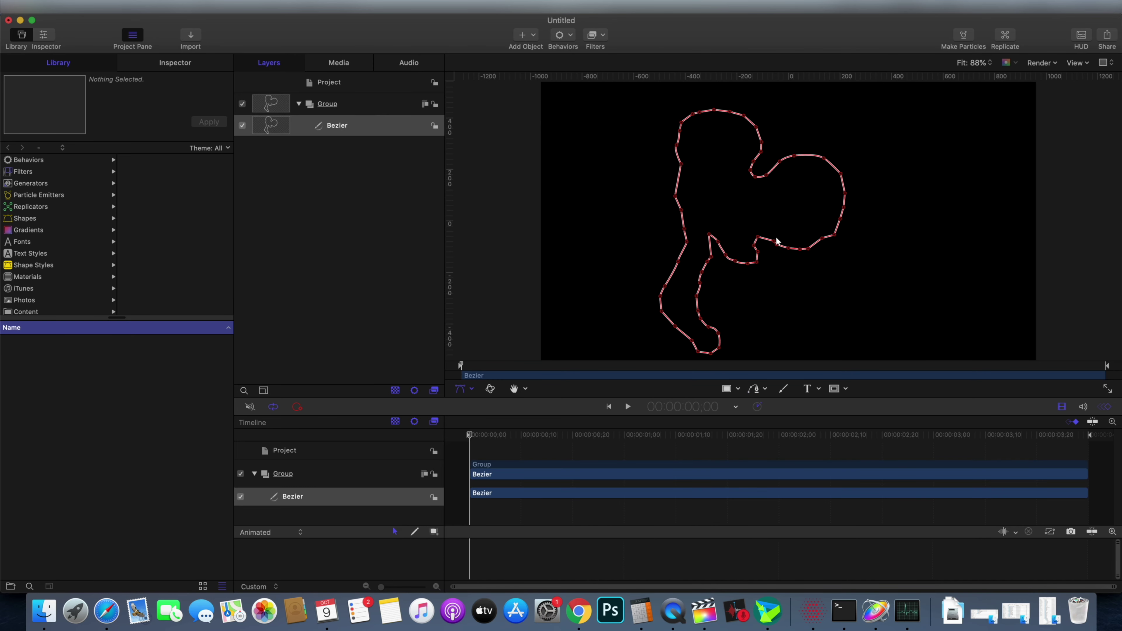
Enable the map's fill, rotate it 45° and move it to 127.6, 13.7 px
{"action": "left_click", "coordinate": [390, 134]}
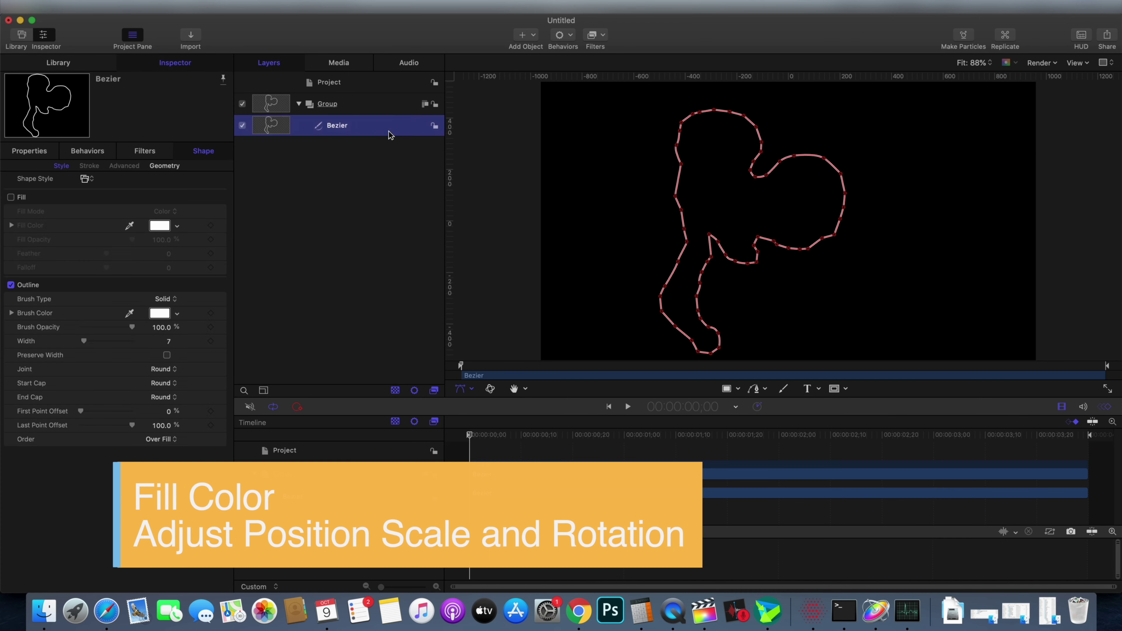
{"action": "left_click", "coordinate": [11, 197]}
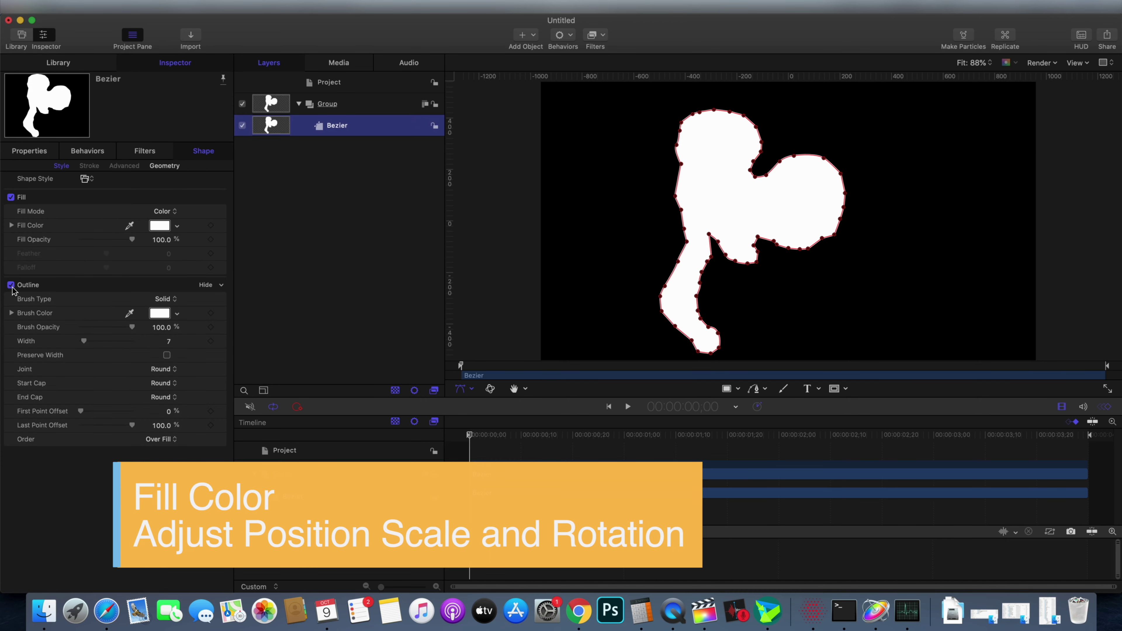
{"action": "key", "text": "F1"}
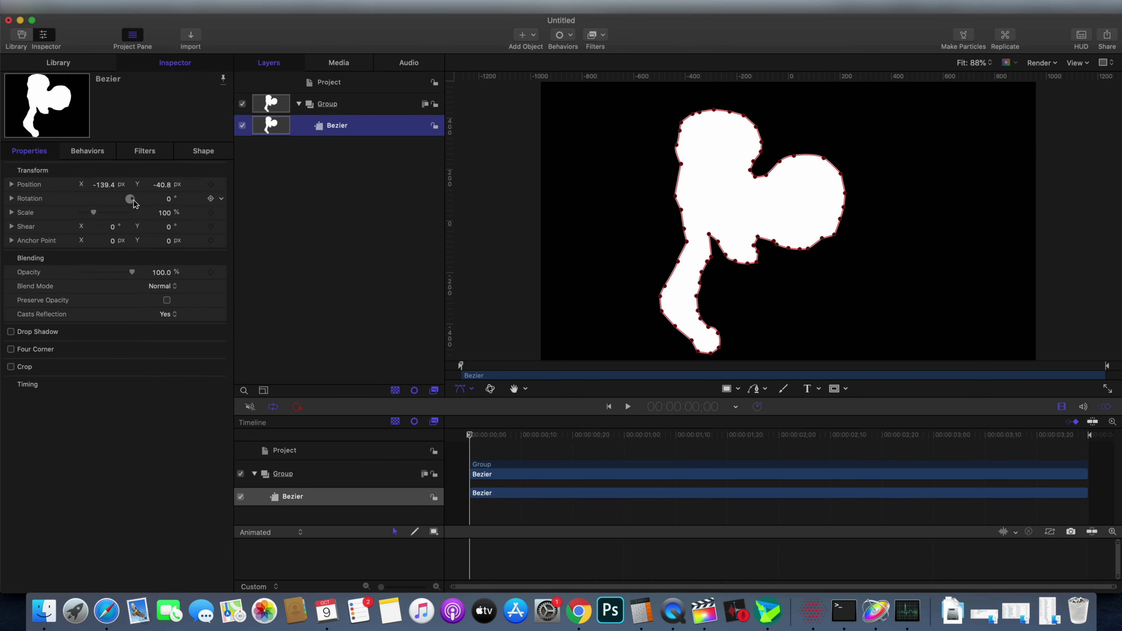
{"action": "left_click_drag", "start_coordinate": [134, 203], "coordinate": [132, 199]}
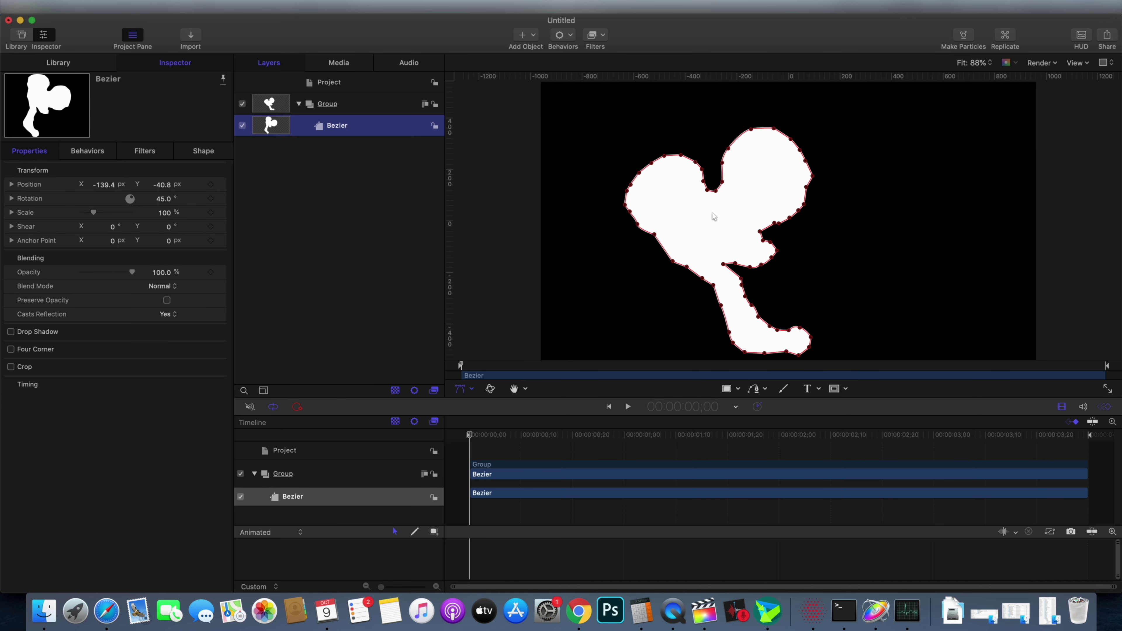
{"action": "left_click_drag", "start_coordinate": [714, 217], "coordinate": [782, 203]}
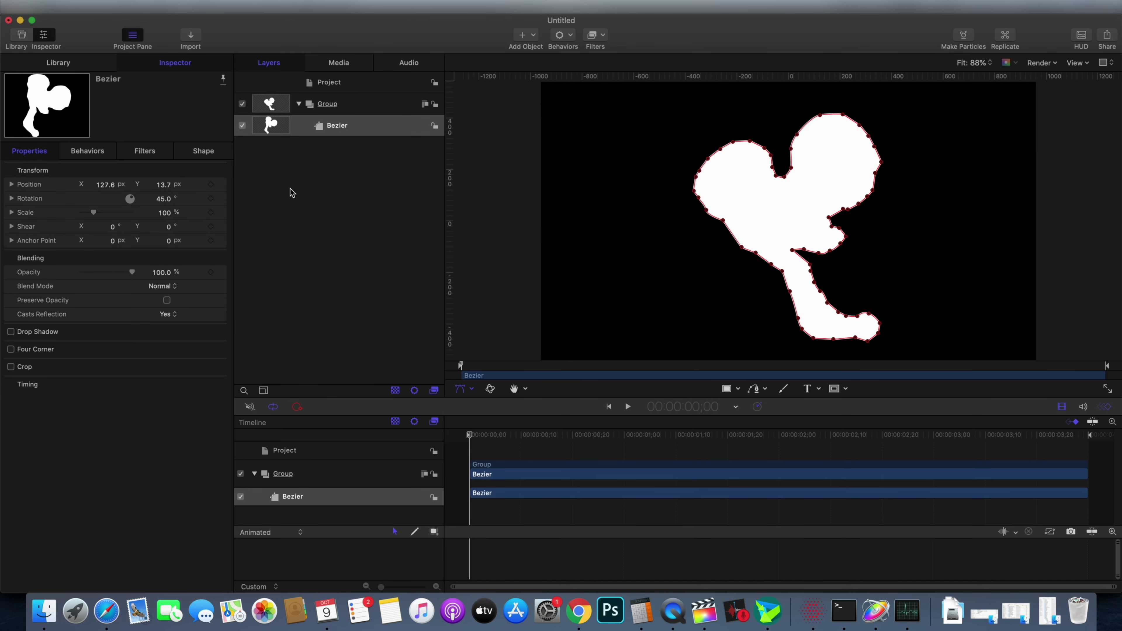
Set the map's fill colour to a dark brown
{"action": "left_click", "coordinate": [204, 151]}
{"action": "left_click", "coordinate": [160, 225]}
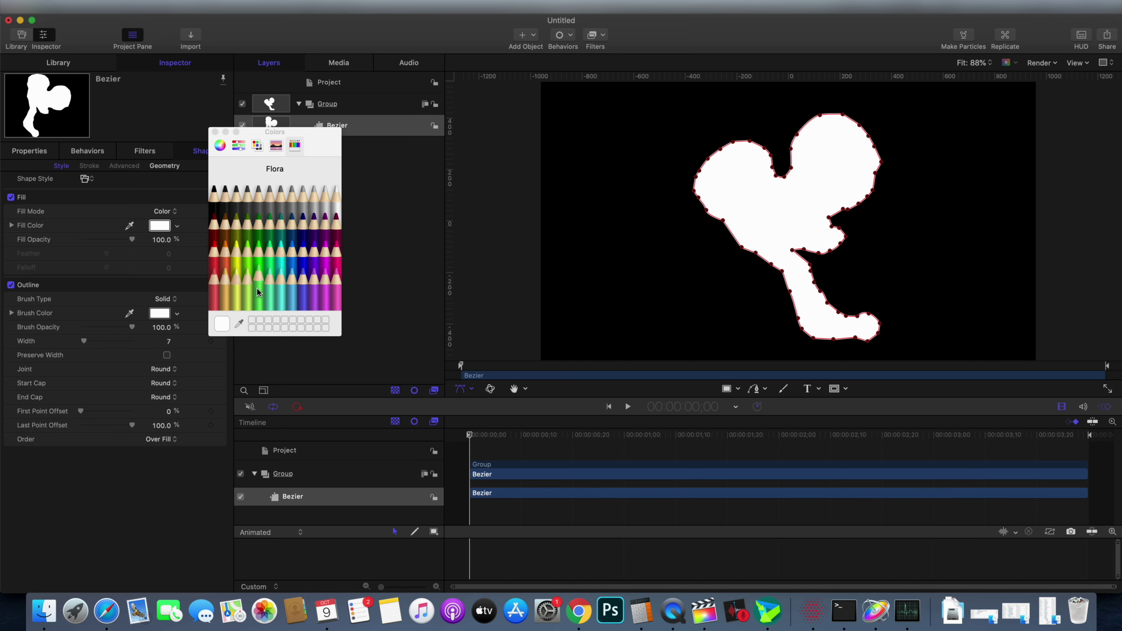
{"action": "left_click", "coordinate": [259, 291]}
{"action": "left_click", "coordinate": [239, 145]}
{"action": "left_click", "coordinate": [257, 145]}
{"action": "left_click", "coordinate": [247, 227]}
{"action": "left_click", "coordinate": [220, 145]}
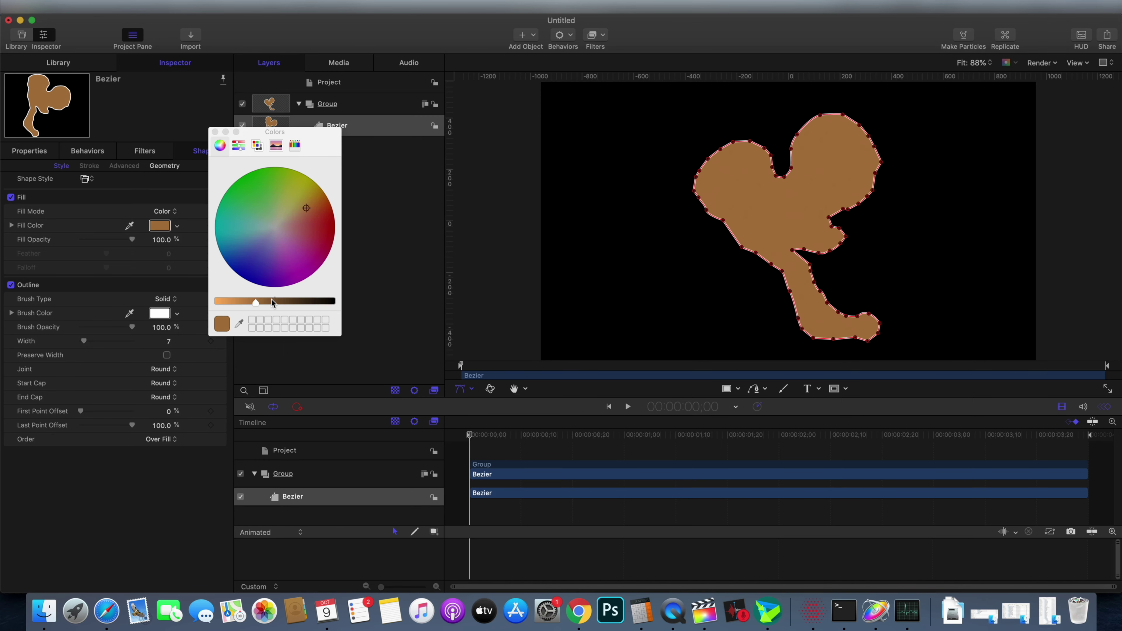
{"action": "left_click_drag", "start_coordinate": [271, 300], "coordinate": [269, 301]}
{"action": "left_click", "coordinate": [215, 133]}
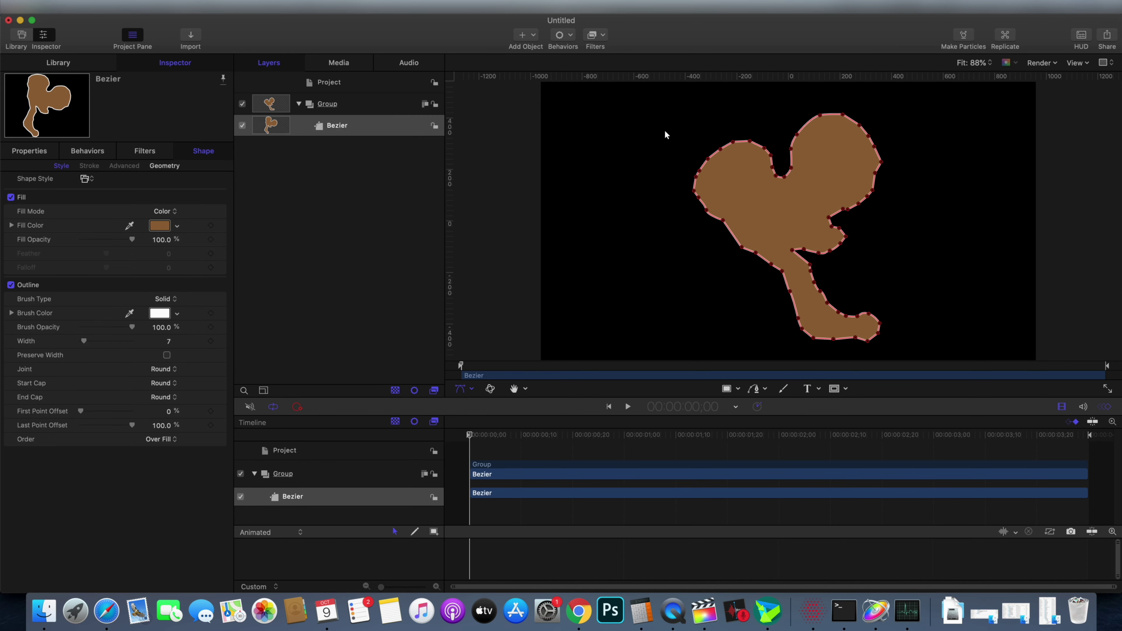
Apply an Extrude filter to the map with angle 199.9° and distance 59.5
{"action": "left_click", "coordinate": [594, 36]}
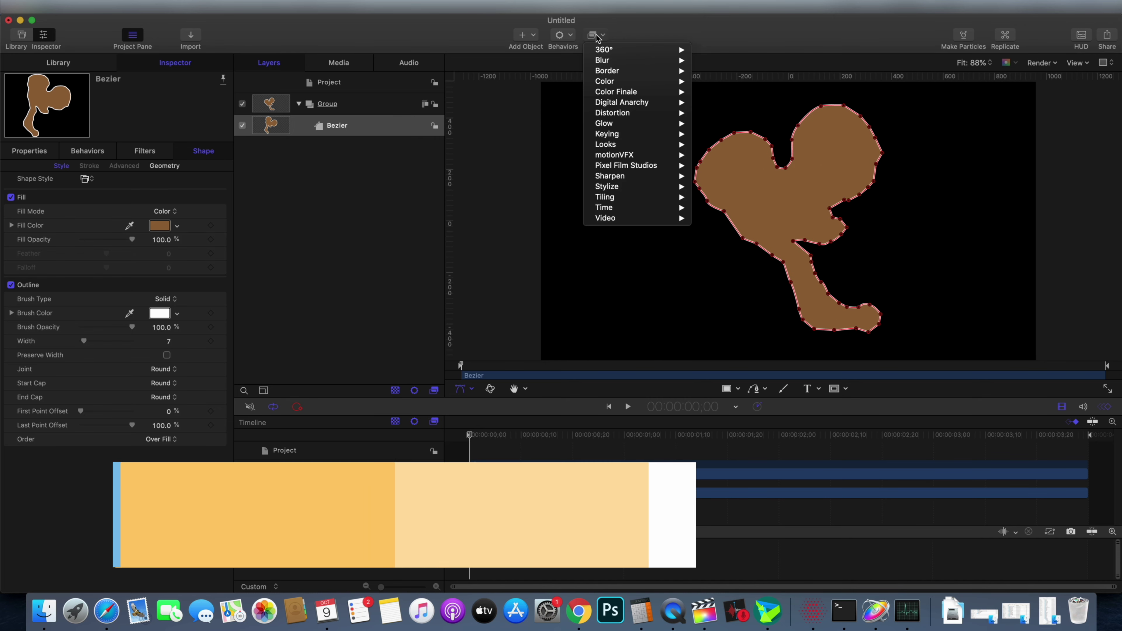
{"action": "mouse_move", "coordinate": [642, 150]}
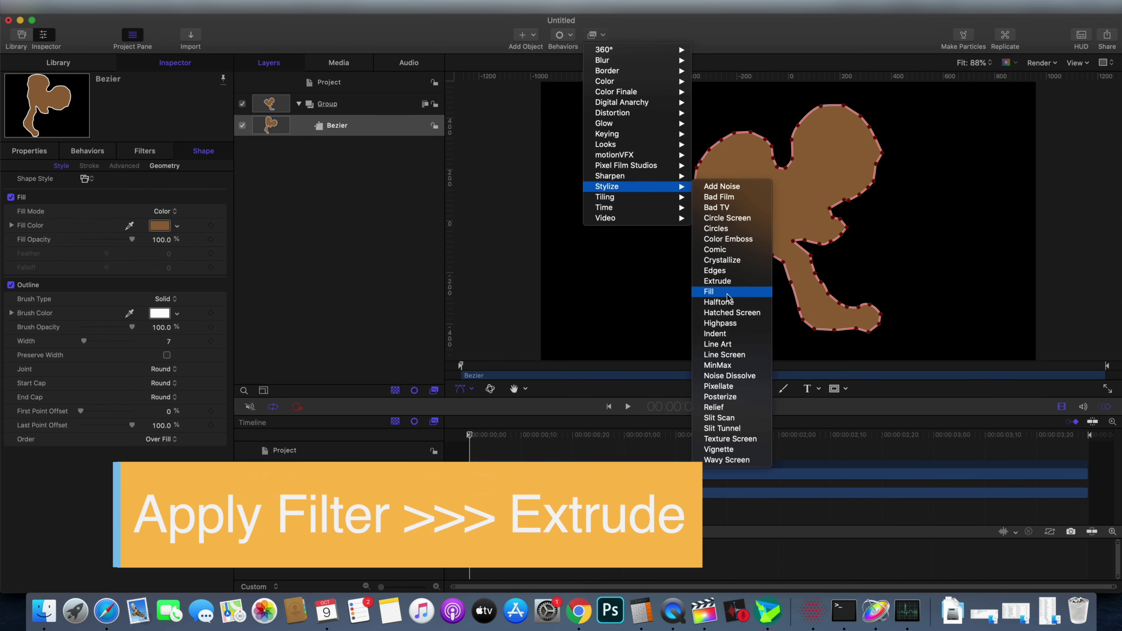
{"action": "left_click", "coordinate": [725, 282]}
{"action": "left_click_drag", "start_coordinate": [821, 197], "coordinate": [816, 222]}
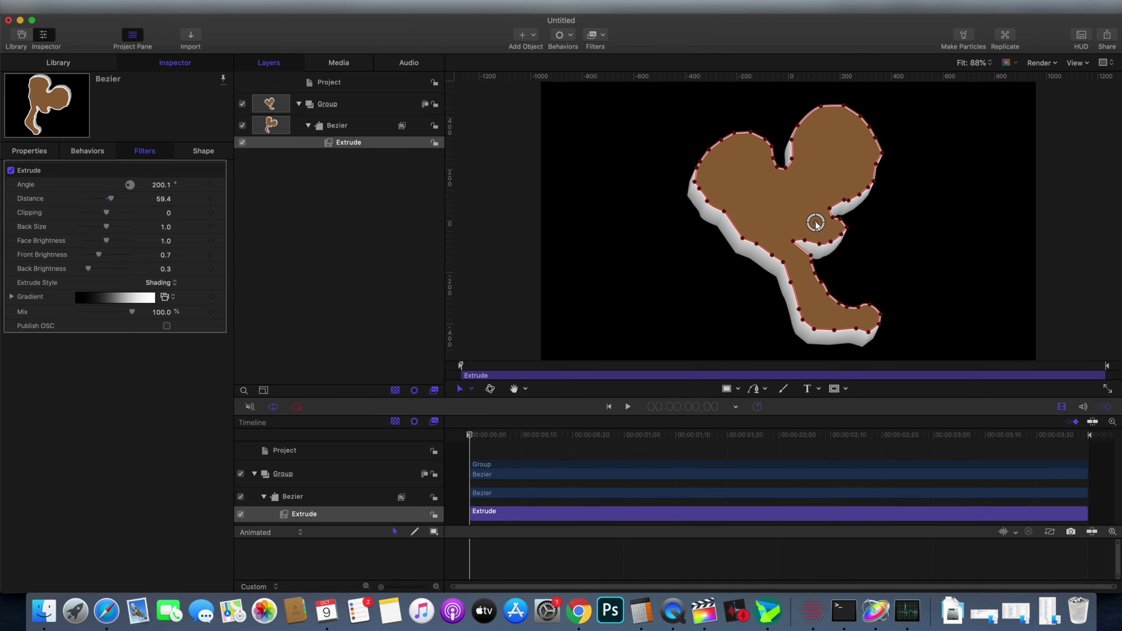
Make the map's outline a darker brown sampled from its fill
{"action": "left_click", "coordinate": [357, 125]}
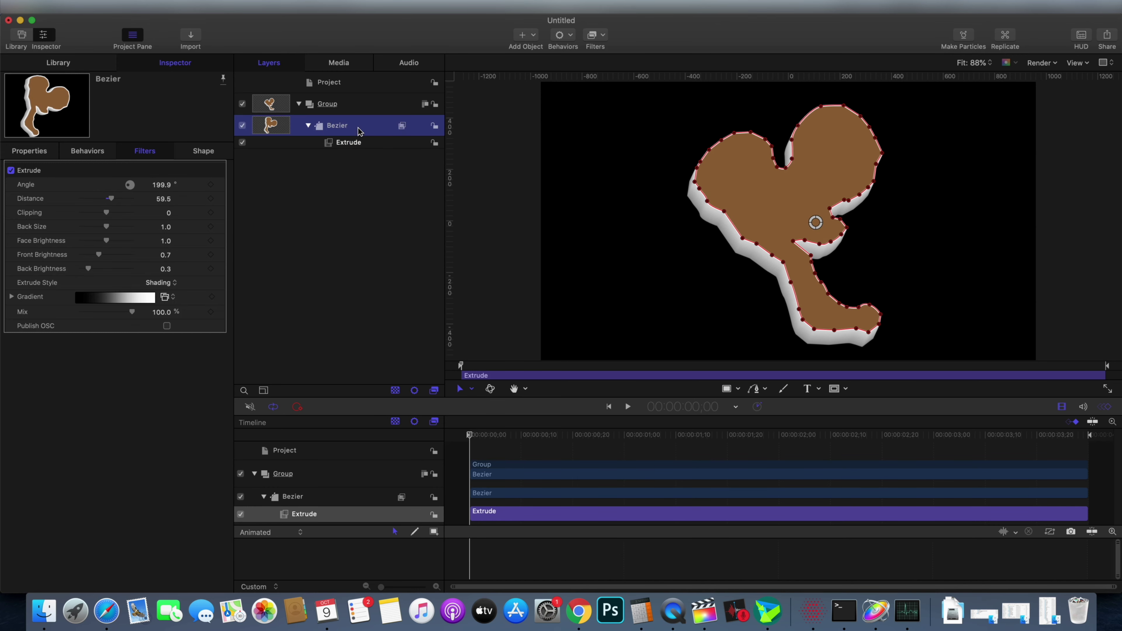
{"action": "left_click", "coordinate": [203, 151]}
{"action": "left_click", "coordinate": [160, 313]}
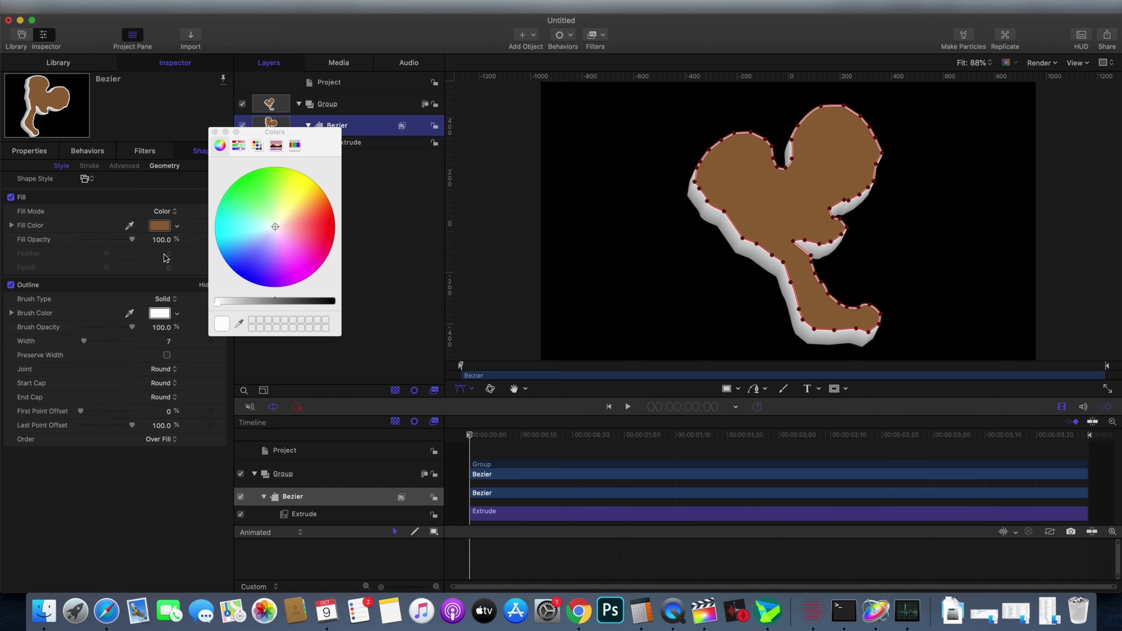
{"action": "left_click", "coordinate": [160, 226]}
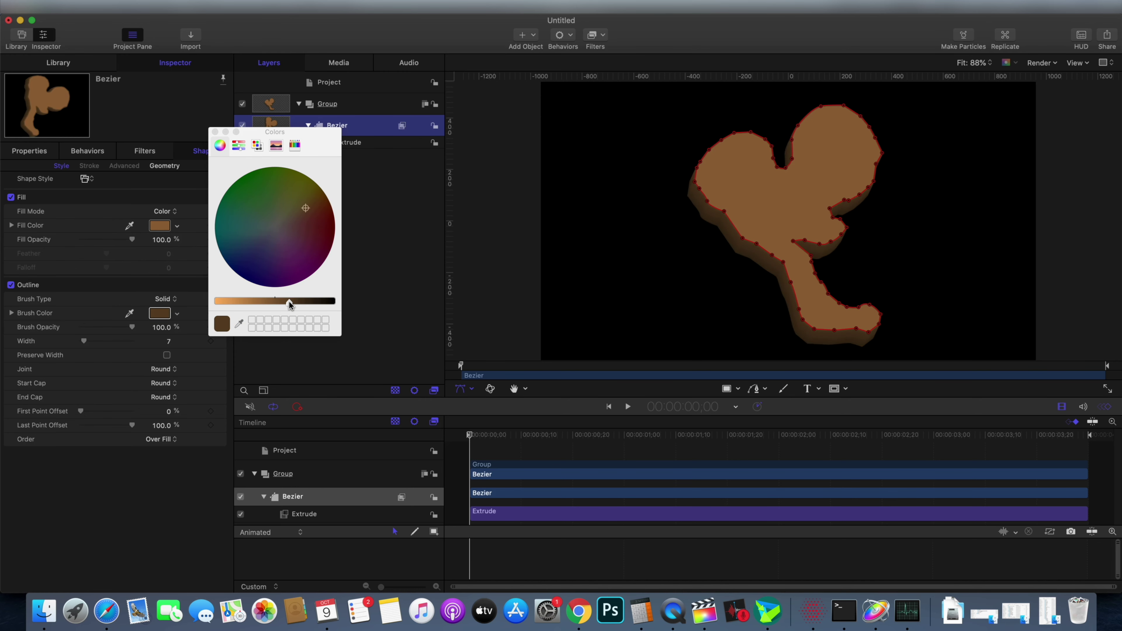
{"action": "left_click_drag", "start_coordinate": [289, 301], "coordinate": [299, 300]}
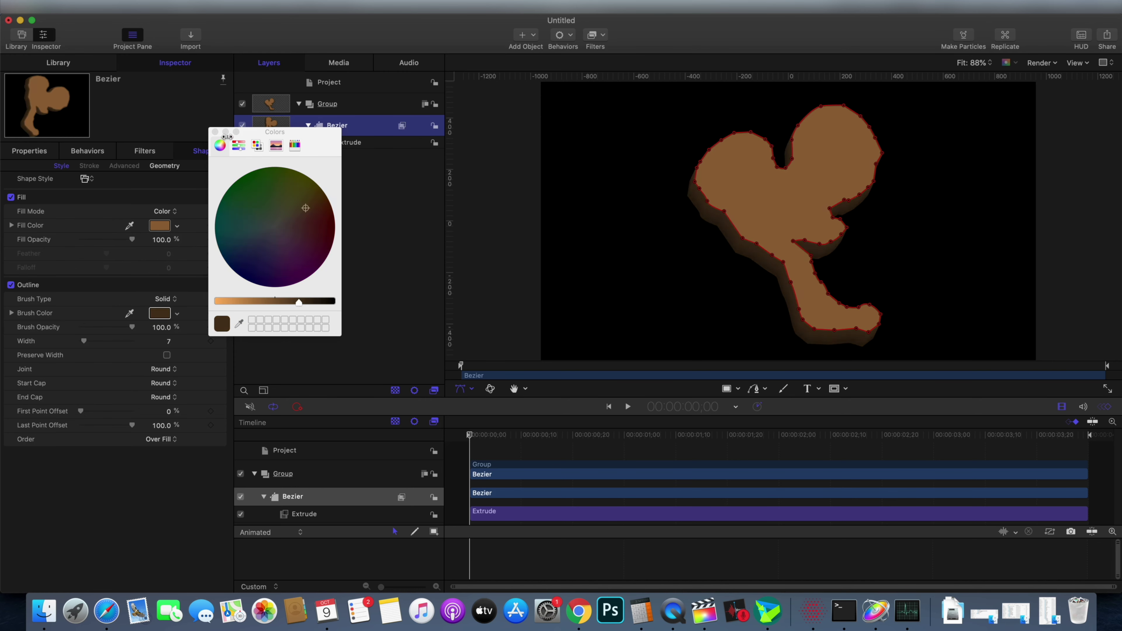
{"action": "left_click", "coordinate": [215, 132]}
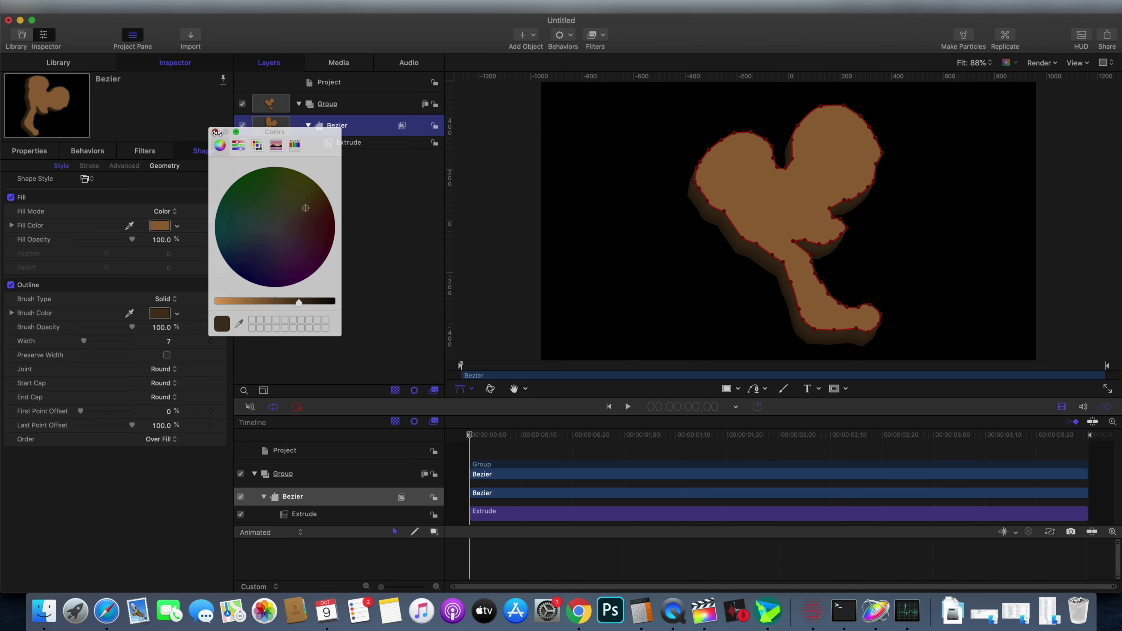
Set the shape's Roundness to 15 and nudge the map slightly up-left
{"action": "left_click", "coordinate": [162, 166]}
{"action": "left_click_drag", "start_coordinate": [79, 195], "coordinate": [108, 199]}
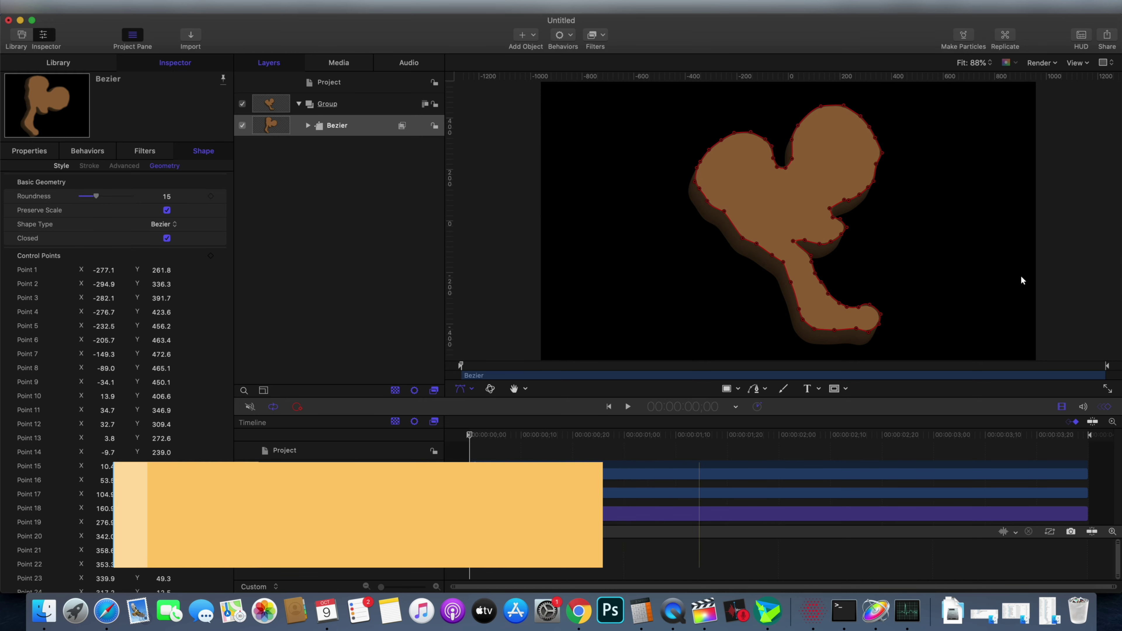
{"action": "left_click", "coordinate": [1085, 277]}
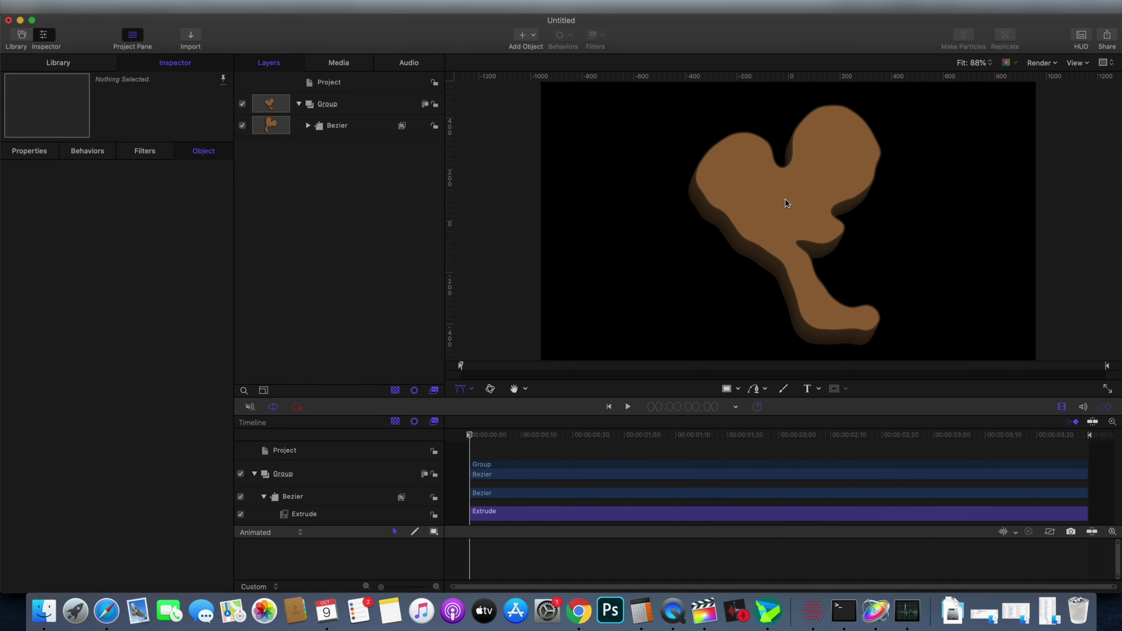
{"action": "left_click_drag", "start_coordinate": [781, 211], "coordinate": [770, 206]}
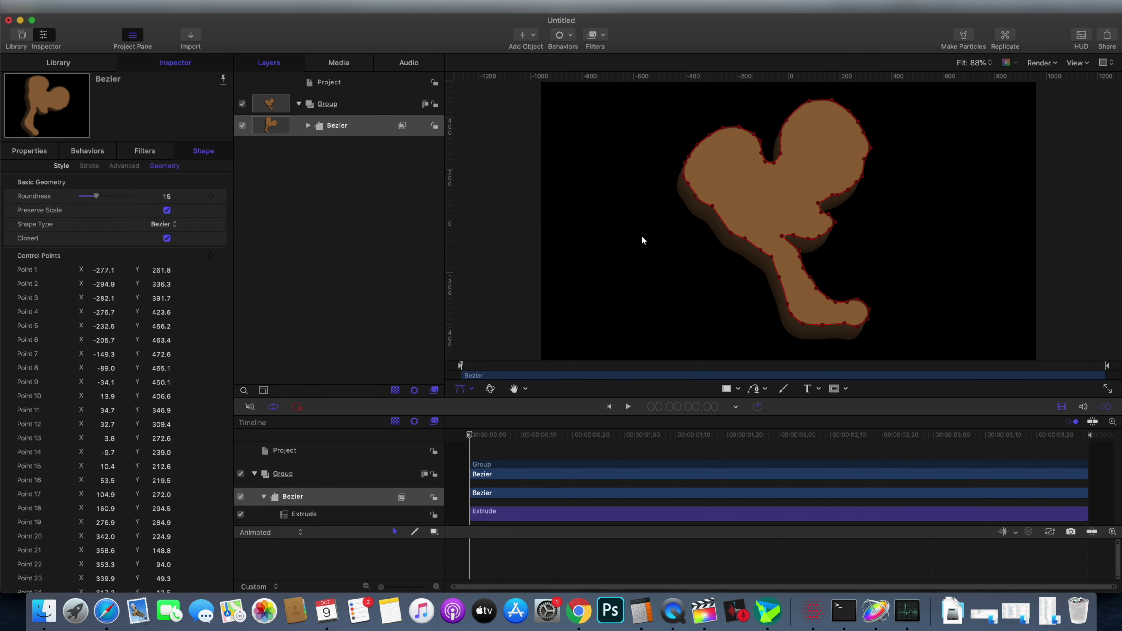
{"action": "left_click", "coordinate": [499, 229]}
Rename the Bezier layer to Map
{"action": "double_click", "coordinate": [337, 125]}
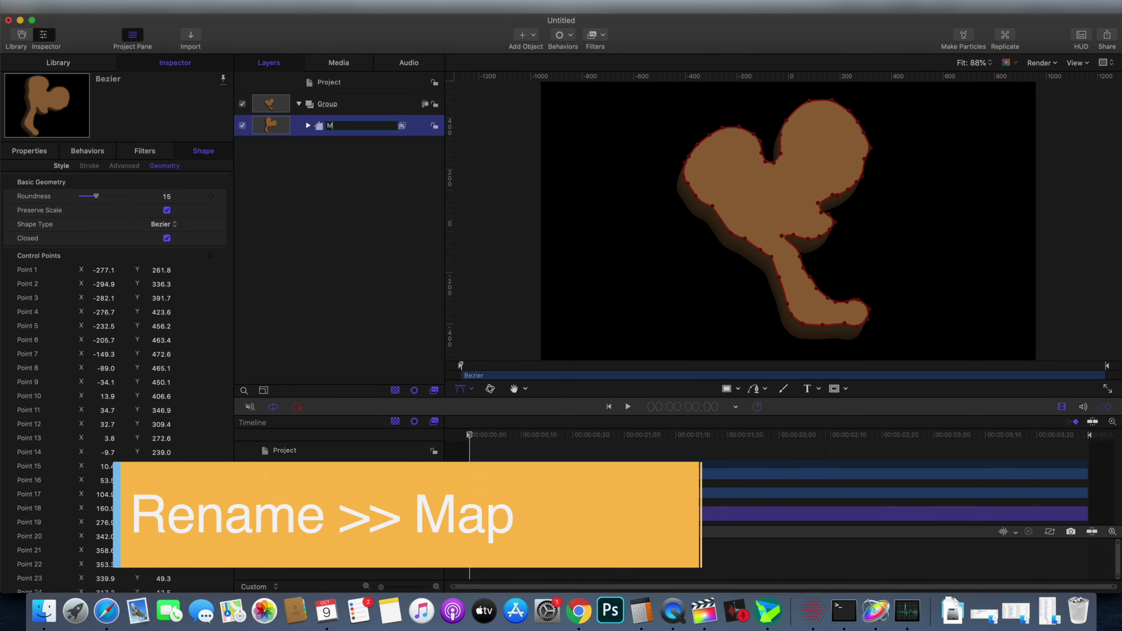
{"action": "type", "text": "Map"}
{"action": "key", "text": "Return"}
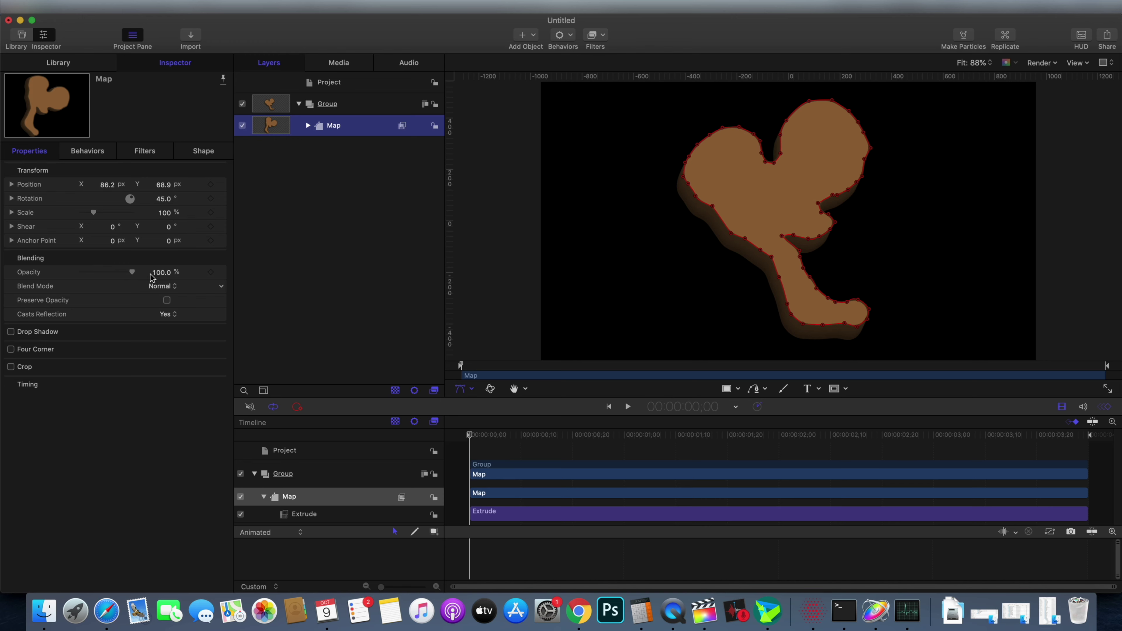
Keyframe the map's scale at 0% on the first frame
{"action": "left_click", "coordinate": [211, 213]}
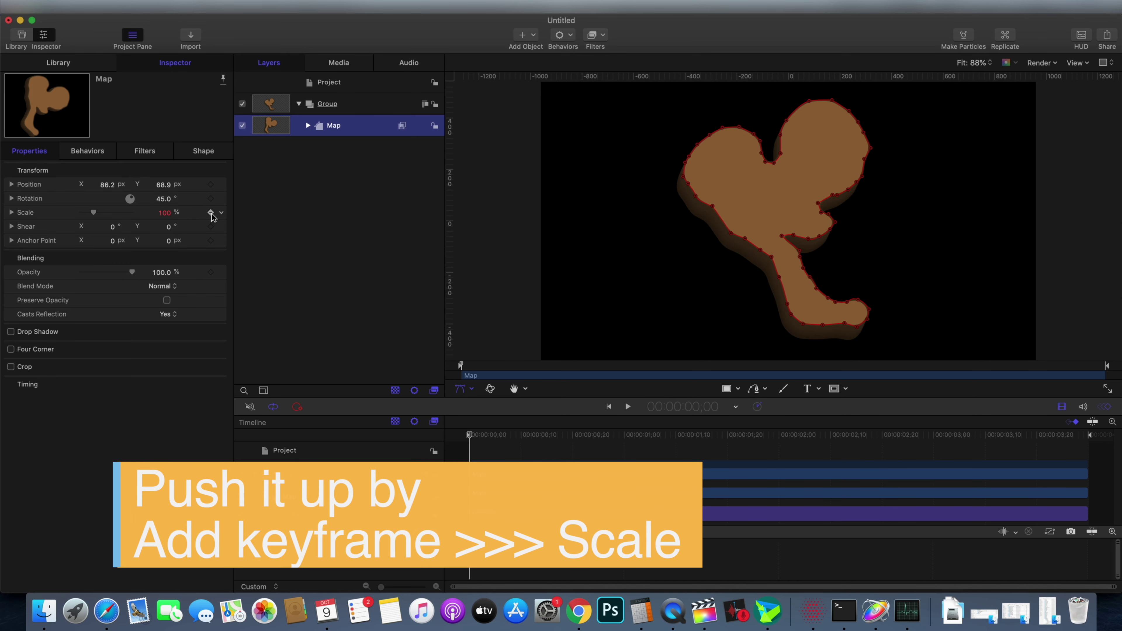
{"action": "left_click", "coordinate": [165, 214]}
{"action": "type", "text": "0"}
{"action": "key", "text": "Return"}
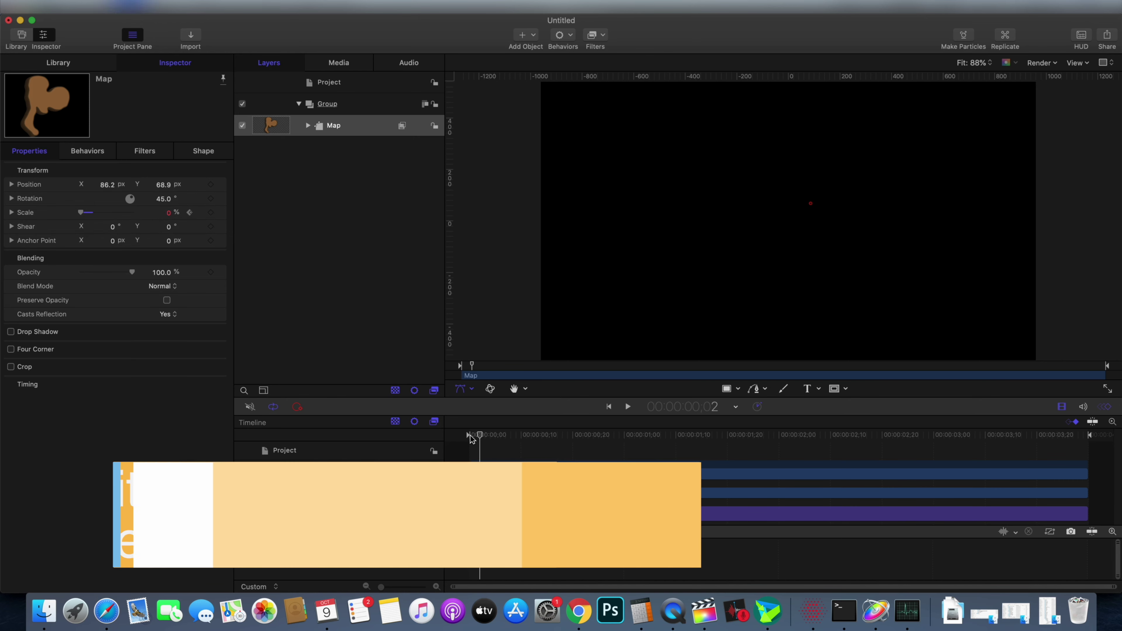
Add scale keyframes of 120% around frame 4 and 100% at frame 6
{"action": "left_click_drag", "start_coordinate": [470, 438], "coordinate": [485, 438]}
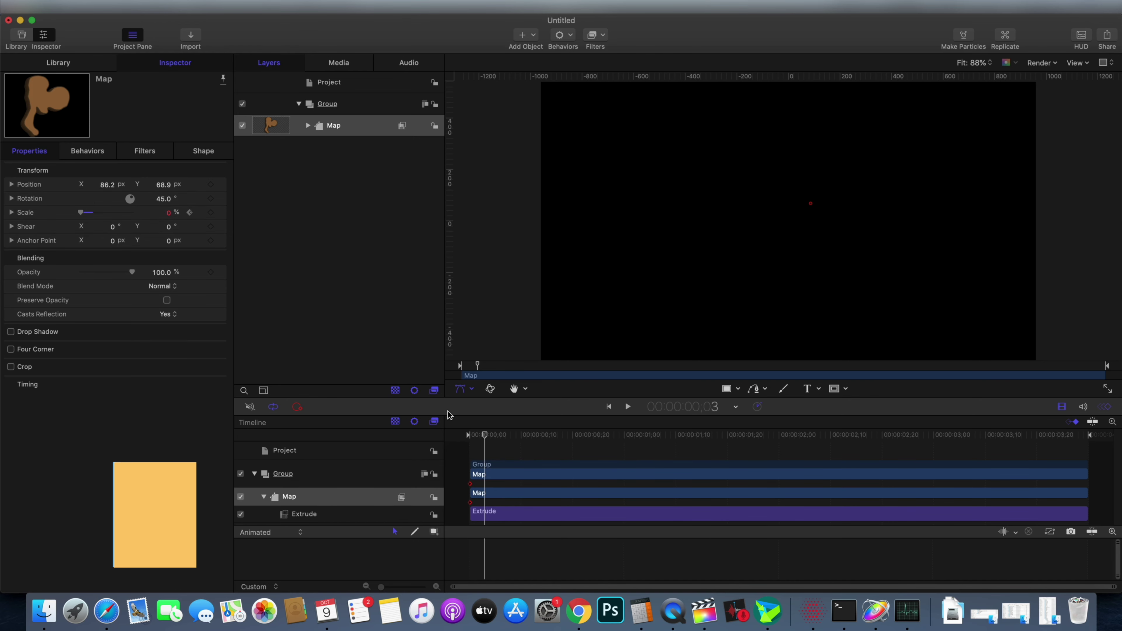
{"action": "left_click", "coordinate": [166, 214]}
{"action": "type", "text": "120"}
{"action": "key", "text": "Return"}
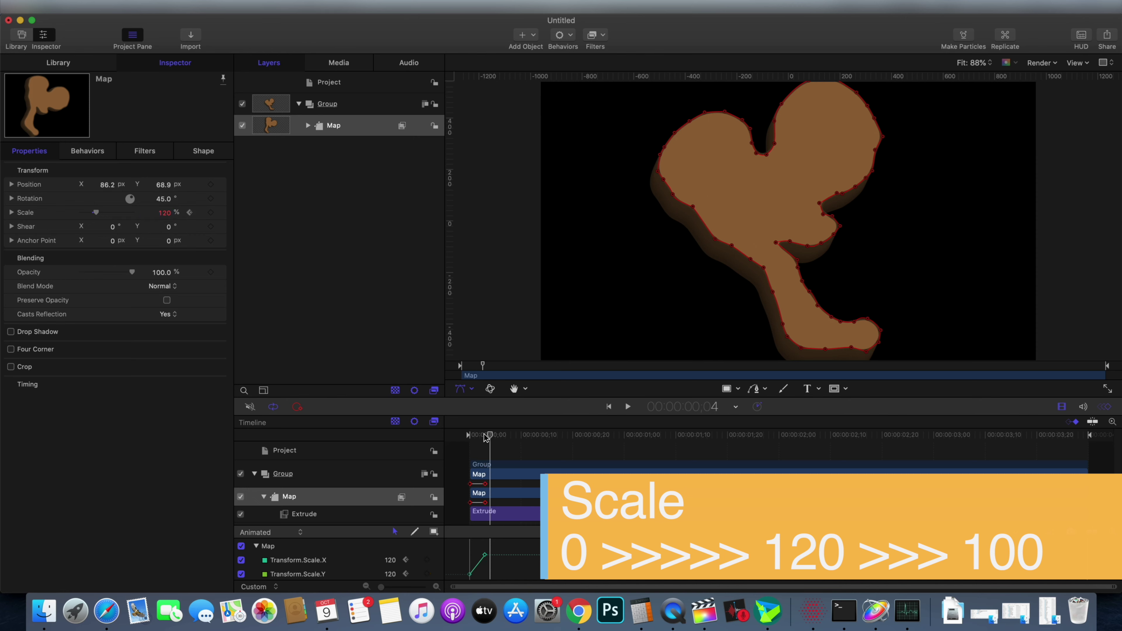
{"action": "left_click", "coordinate": [166, 213]}
{"action": "type", "text": "100"}
{"action": "key", "text": "Return"}
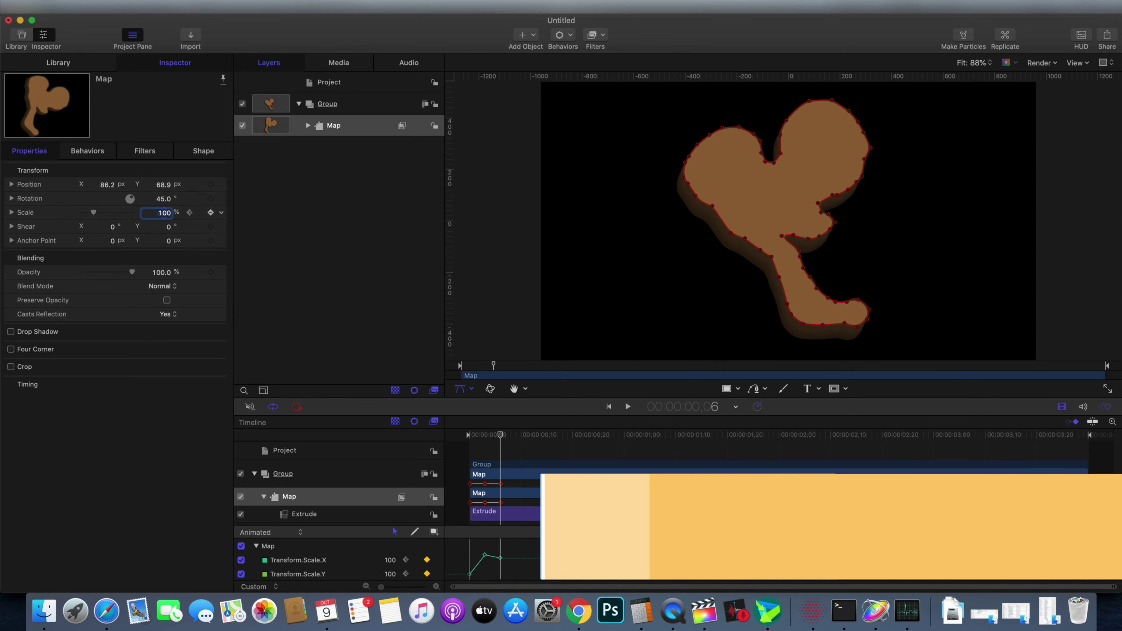
Review the frames and play back the scale pop from the start
{"action": "left_click_drag", "start_coordinate": [499, 436], "coordinate": [490, 436]}
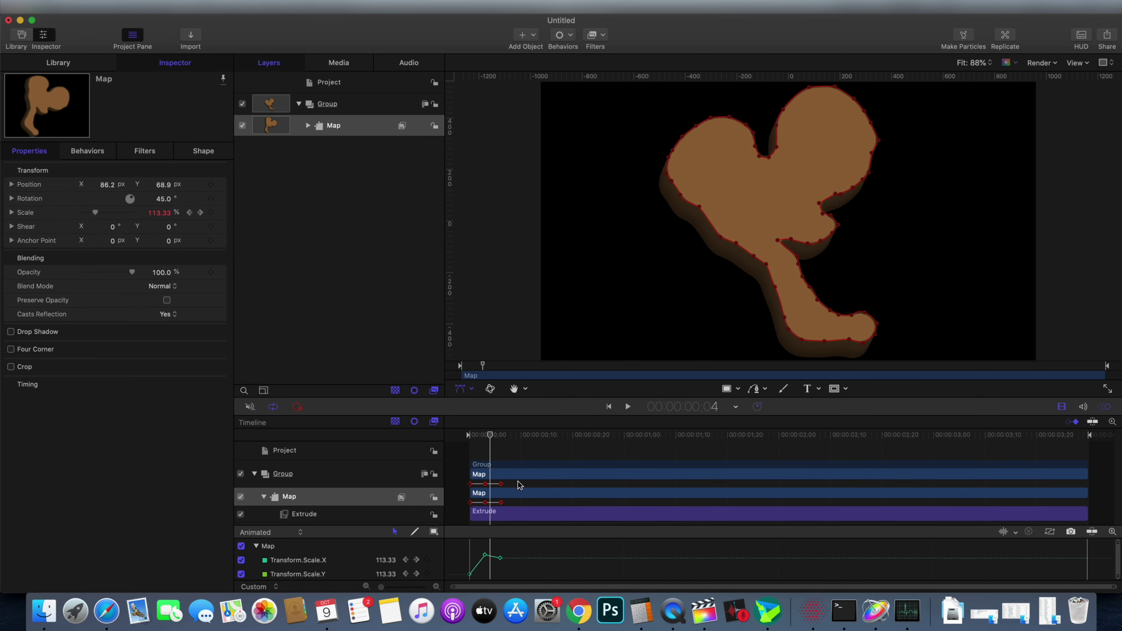
{"action": "mouse_move", "coordinate": [521, 470]}
{"action": "left_mouse_down"}
{"action": "mouse_move", "coordinate": [479, 515]}
{"action": "mouse_move", "coordinate": [496, 484]}
{"action": "left_mouse_up"}
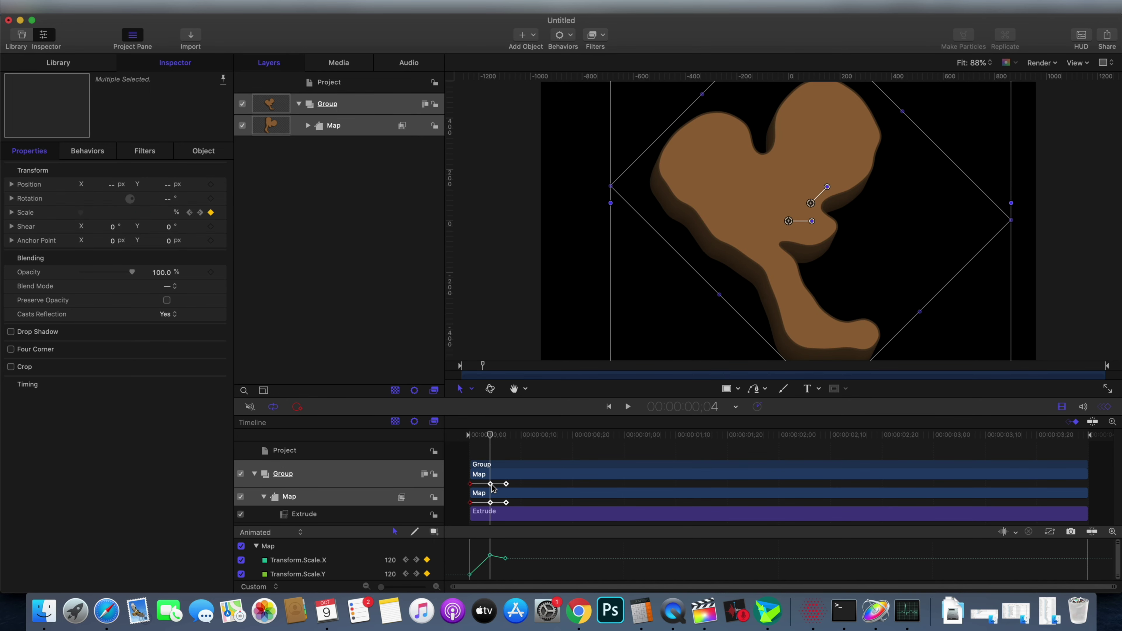
{"action": "left_click", "coordinate": [497, 442]}
{"action": "key", "text": "Home"}
{"action": "key", "text": "space"}
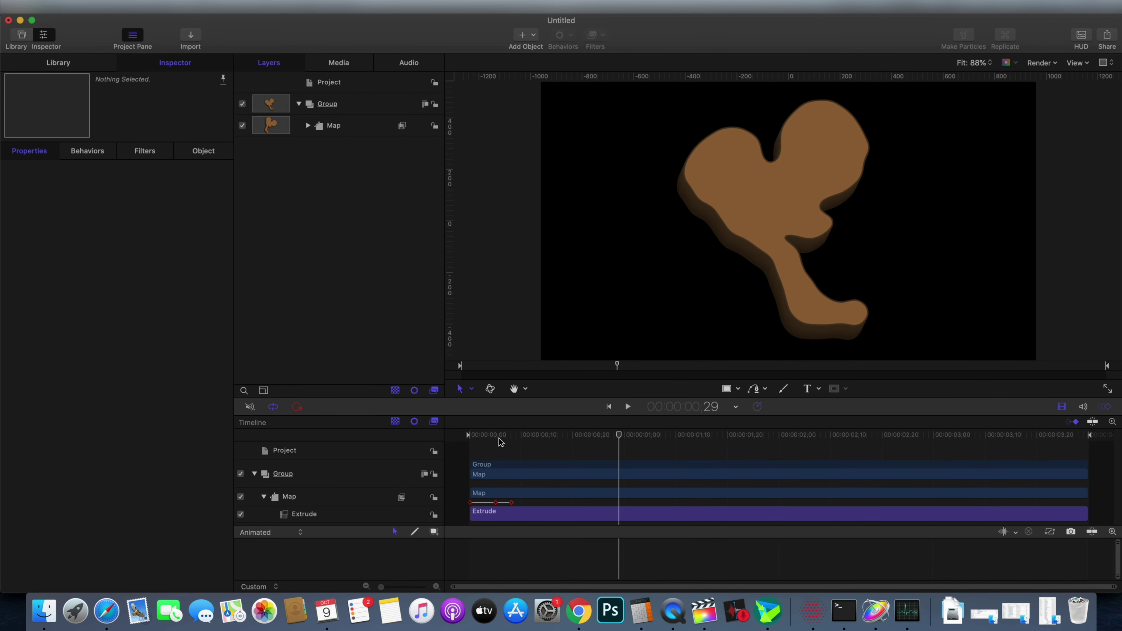
Select the Map layer and set its scale and position keyframes at frame 22
{"action": "left_click", "coordinate": [500, 442]}
{"action": "left_click", "coordinate": [326, 103]}
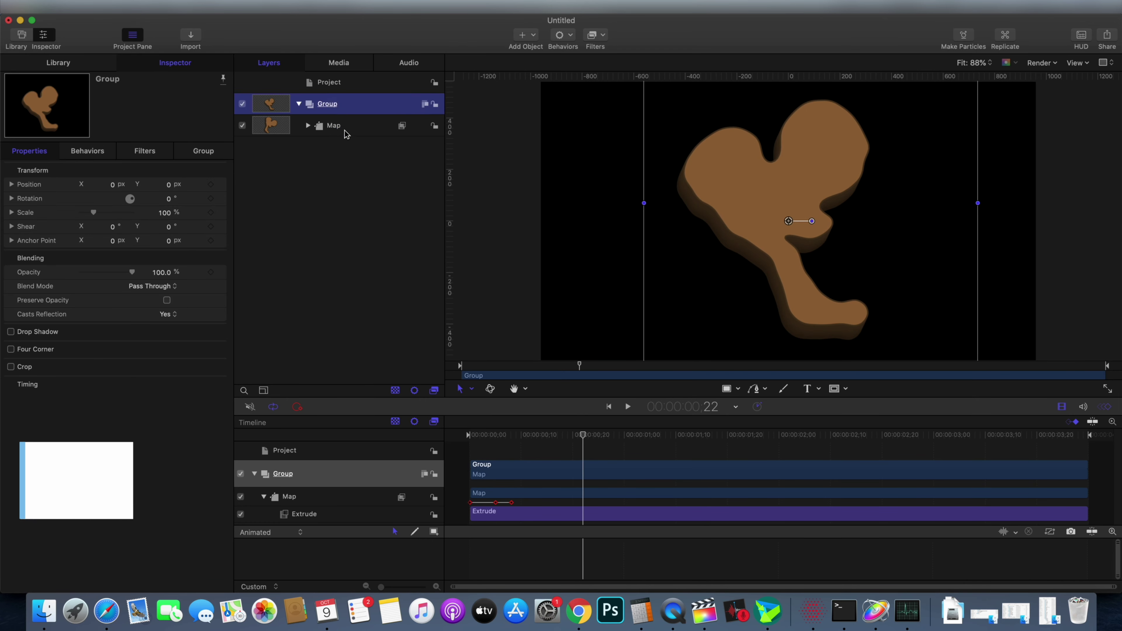
{"action": "left_click", "coordinate": [346, 132]}
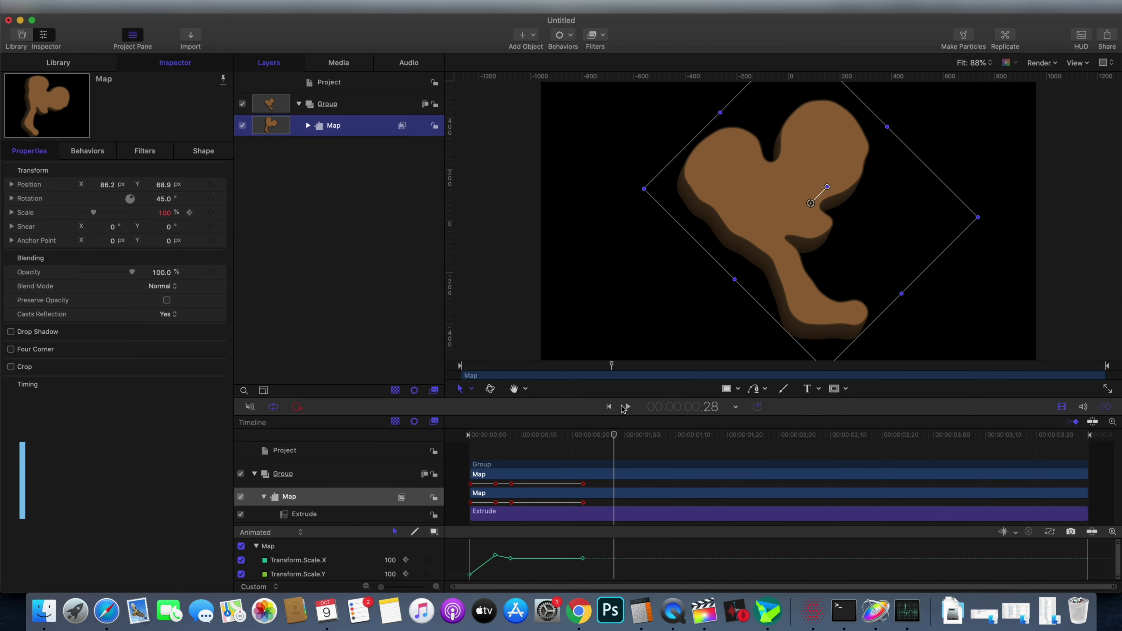
{"action": "left_click_drag", "start_coordinate": [160, 216], "coordinate": [199, 216]}
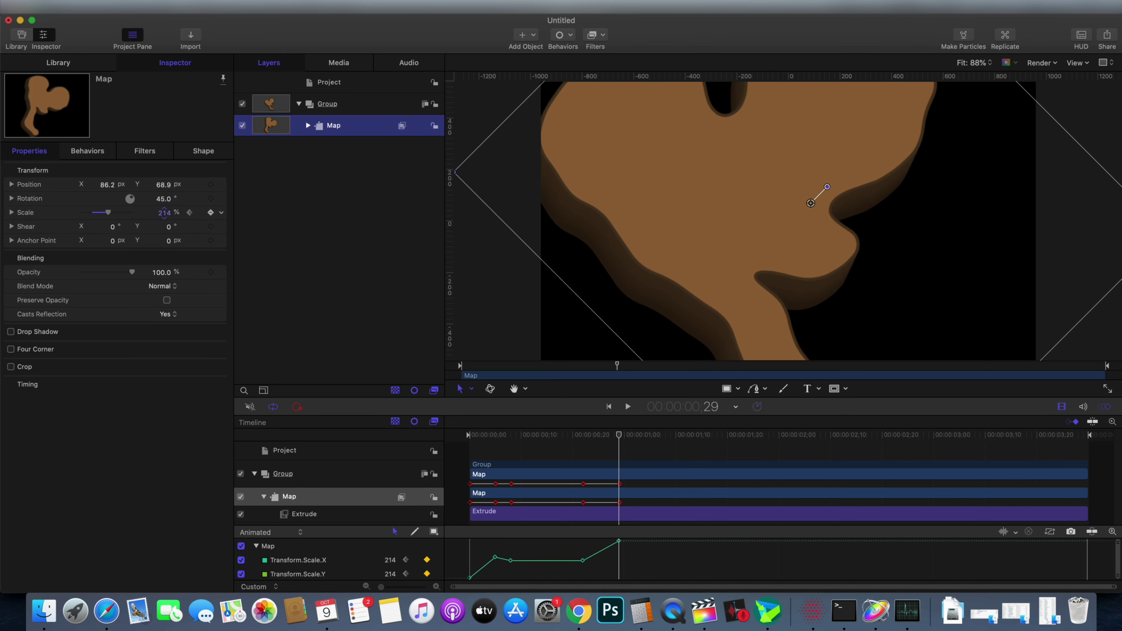
{"action": "type", "text": "247"}
{"action": "left_click", "coordinate": [583, 454]}
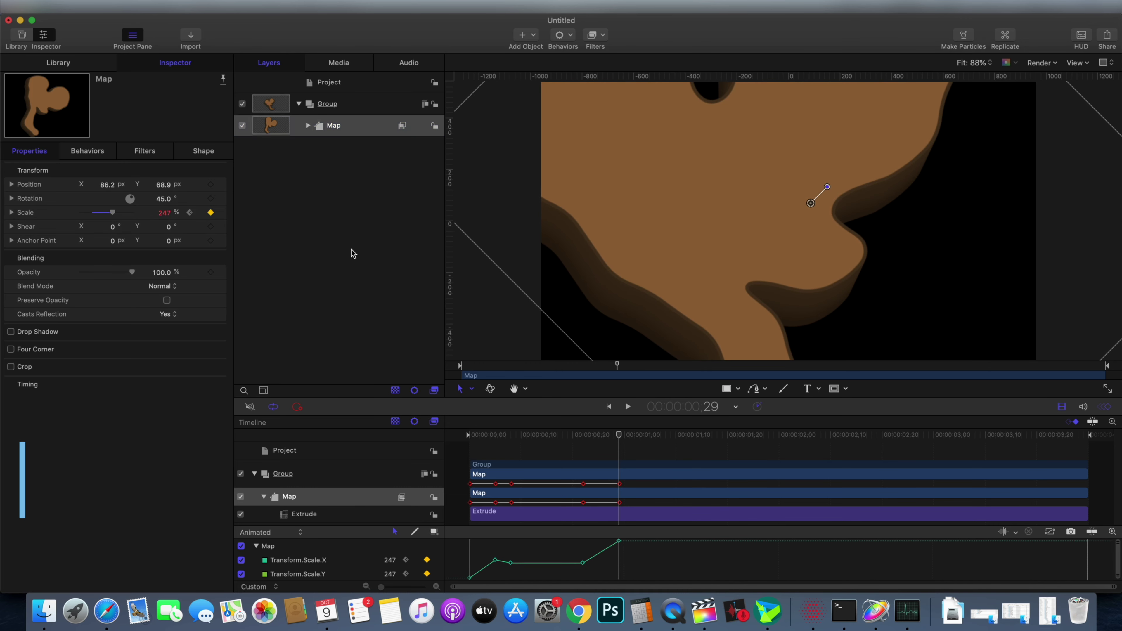
{"action": "left_click", "coordinate": [583, 435]}
{"action": "left_click", "coordinate": [210, 184]}
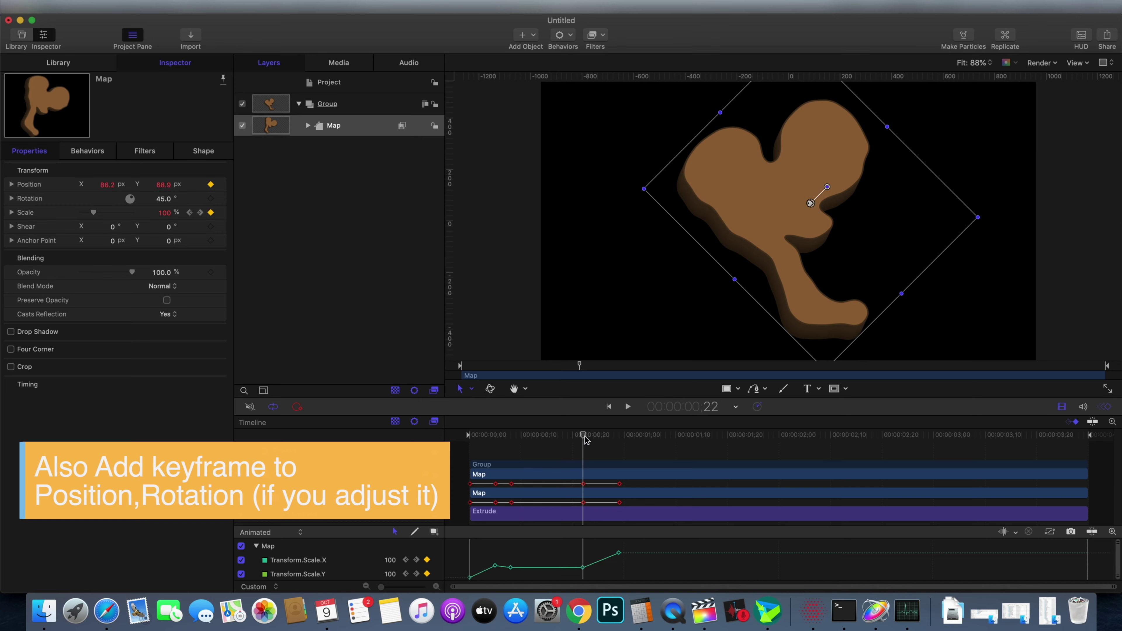
At frame 29, zoom the map to 250%, move it to 115, -206.4 px, rotate to 23.9°
{"action": "left_click_drag", "start_coordinate": [584, 436], "coordinate": [619, 436]}
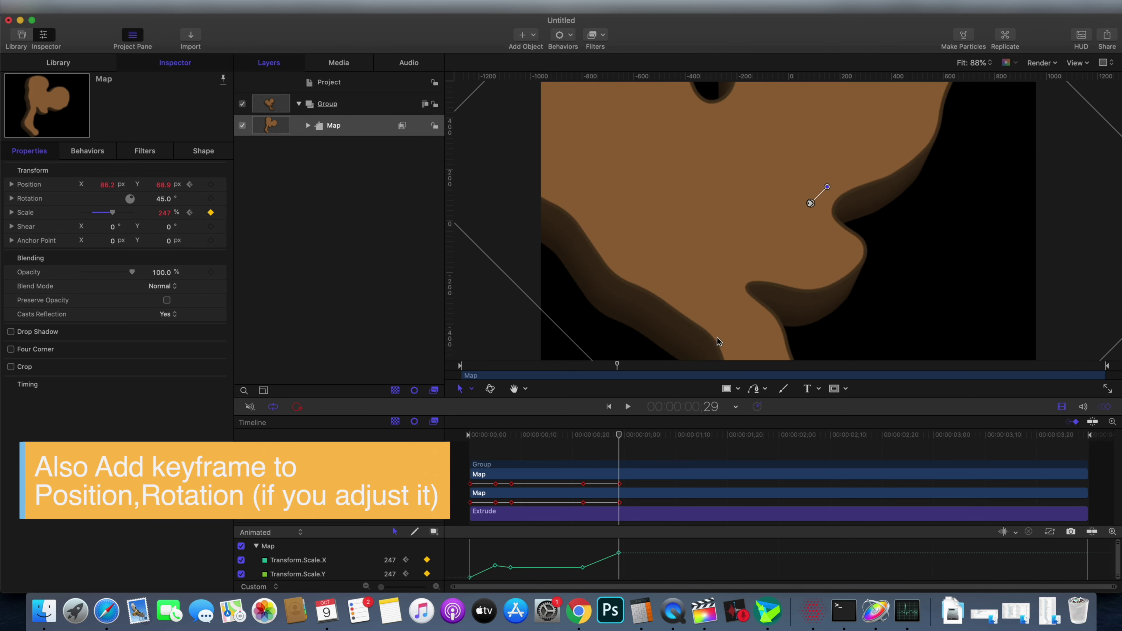
{"action": "type", "text": "50"}
{"action": "key", "text": "Return"}
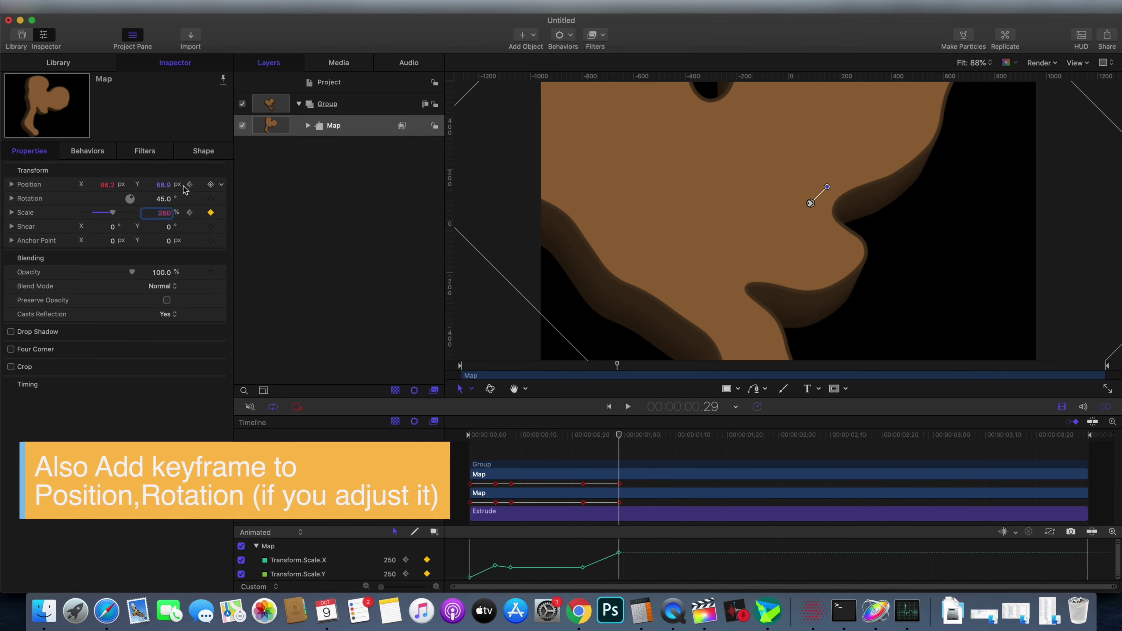
{"action": "mouse_move", "coordinate": [811, 204]}
{"action": "left_mouse_down"}
{"action": "mouse_move", "coordinate": [868, 203]}
{"action": "mouse_move", "coordinate": [892, 258]}
{"action": "mouse_move", "coordinate": [826, 259]}
{"action": "left_mouse_up"}
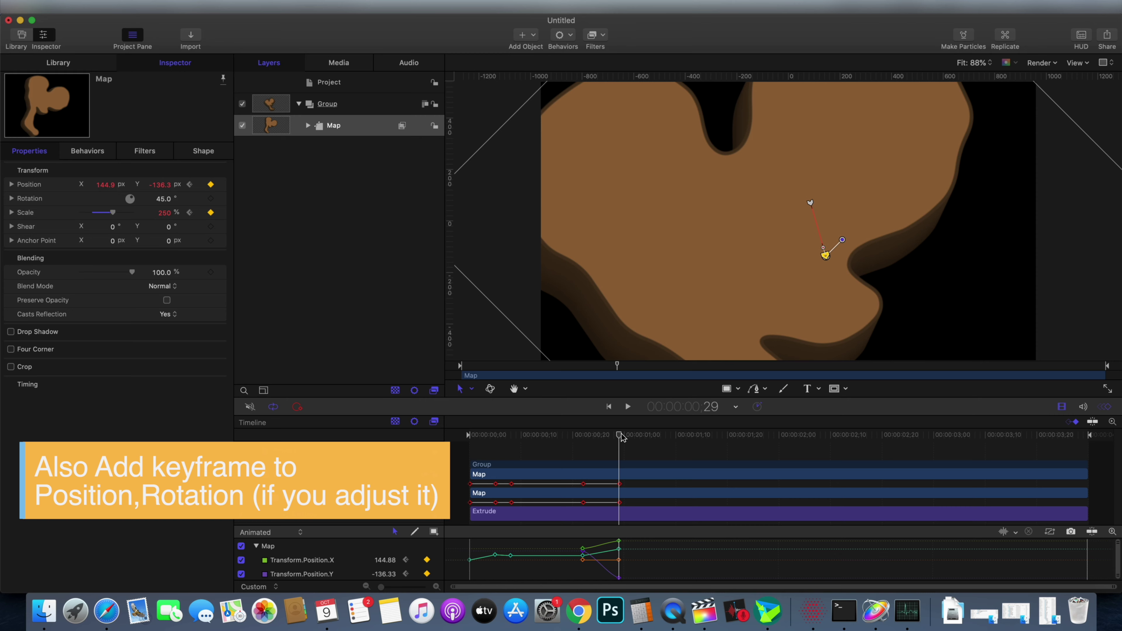
{"action": "left_click_drag", "start_coordinate": [619, 436], "coordinate": [583, 436]}
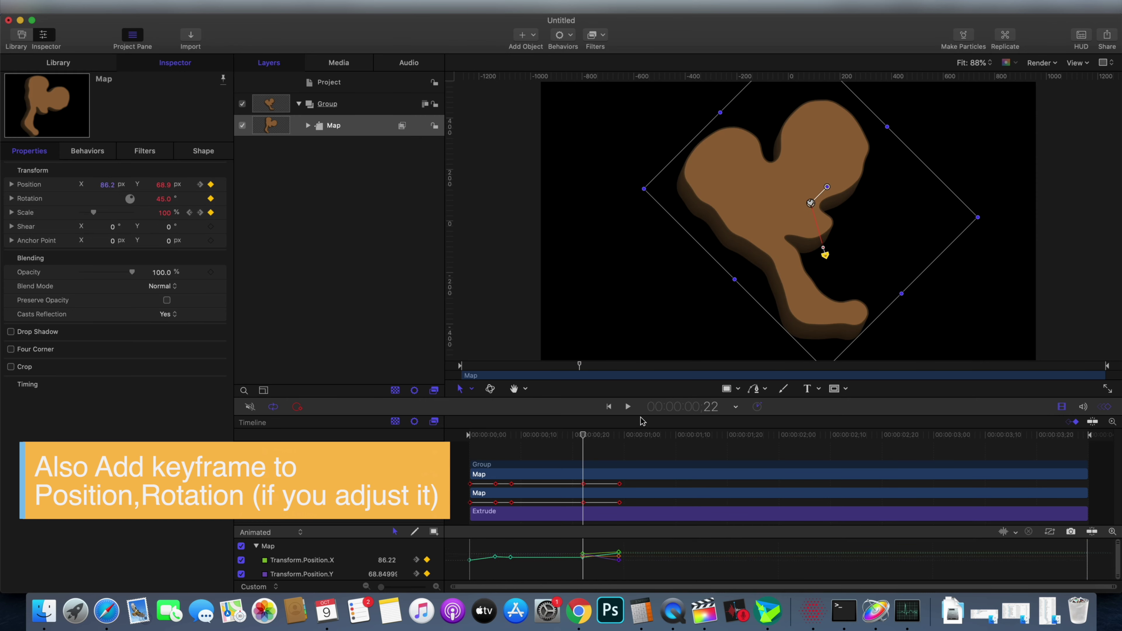
{"action": "key", "text": "Right"}
{"action": "key", "text": "Right"}
{"action": "key", "text": "Right"}
{"action": "mouse_move", "coordinate": [852, 241]}
{"action": "left_mouse_down"}
{"action": "mouse_move", "coordinate": [817, 274]}
{"action": "mouse_move", "coordinate": [844, 264]}
{"action": "left_mouse_up"}
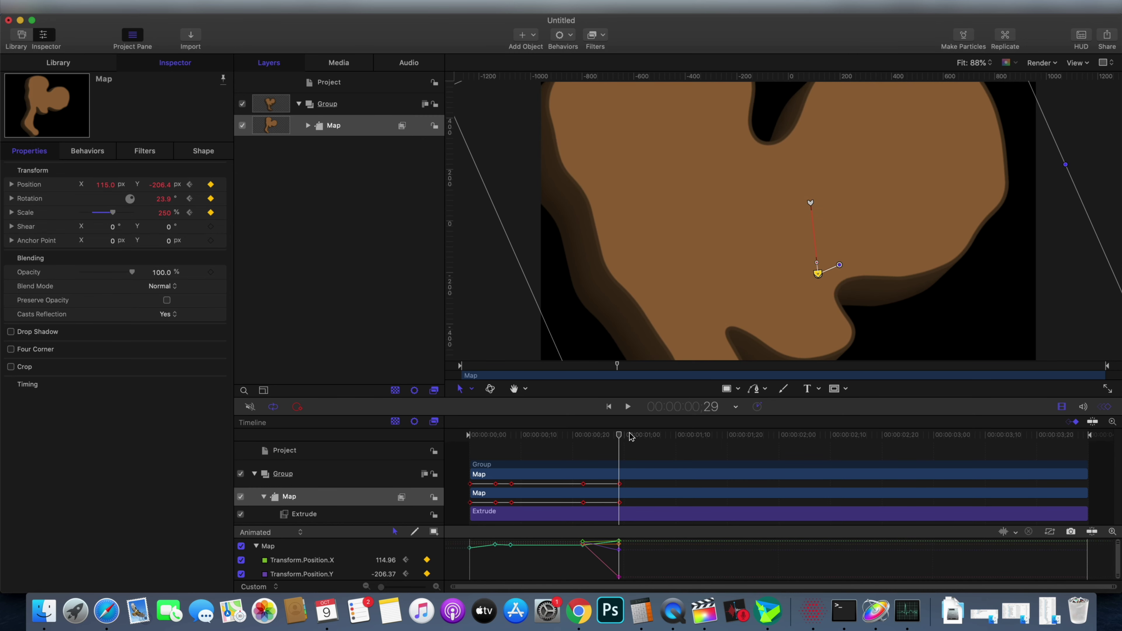
{"action": "left_click_drag", "start_coordinate": [619, 435], "coordinate": [468, 435]}
{"action": "key", "text": "space"}
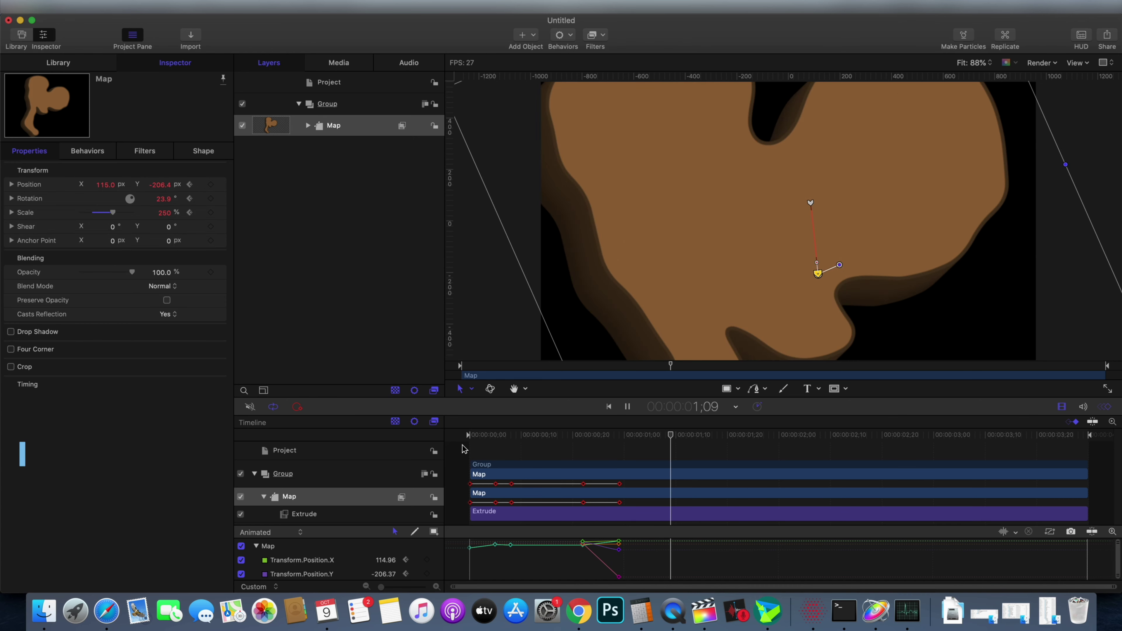
{"action": "key", "text": "space"}
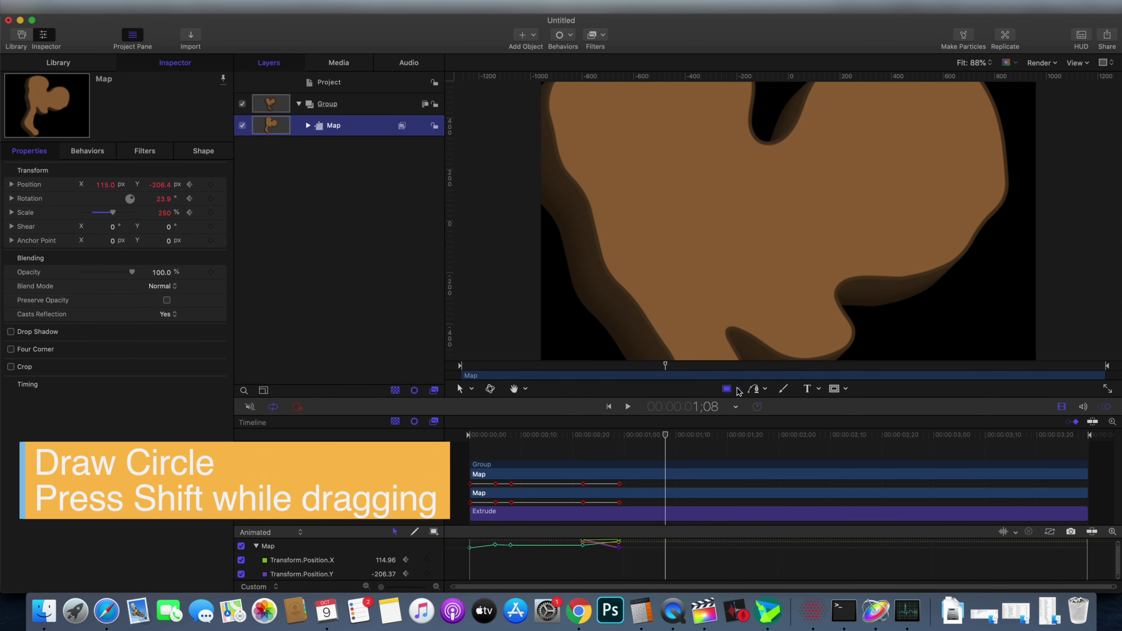
Draw a small circle on the map at about -172.6, -290.8 px
{"action": "left_click_drag", "start_coordinate": [725, 390], "coordinate": [751, 421]}
{"action": "left_click_drag", "start_coordinate": [735, 287], "coordinate": [747, 299]}
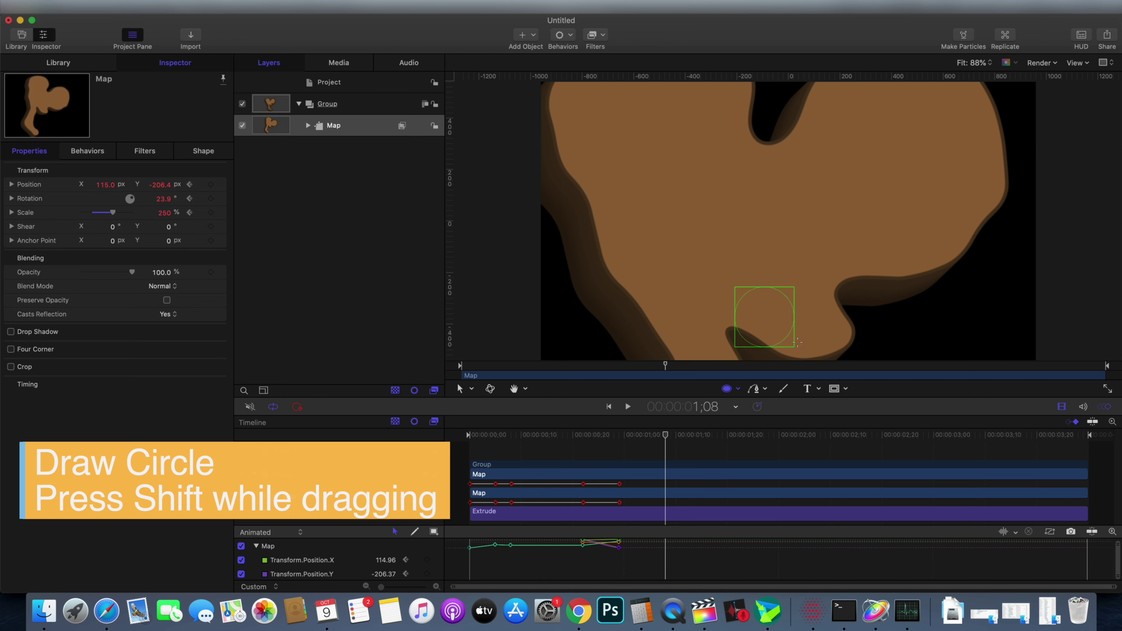
{"action": "left_click_drag", "start_coordinate": [797, 341], "coordinate": [756, 293]}
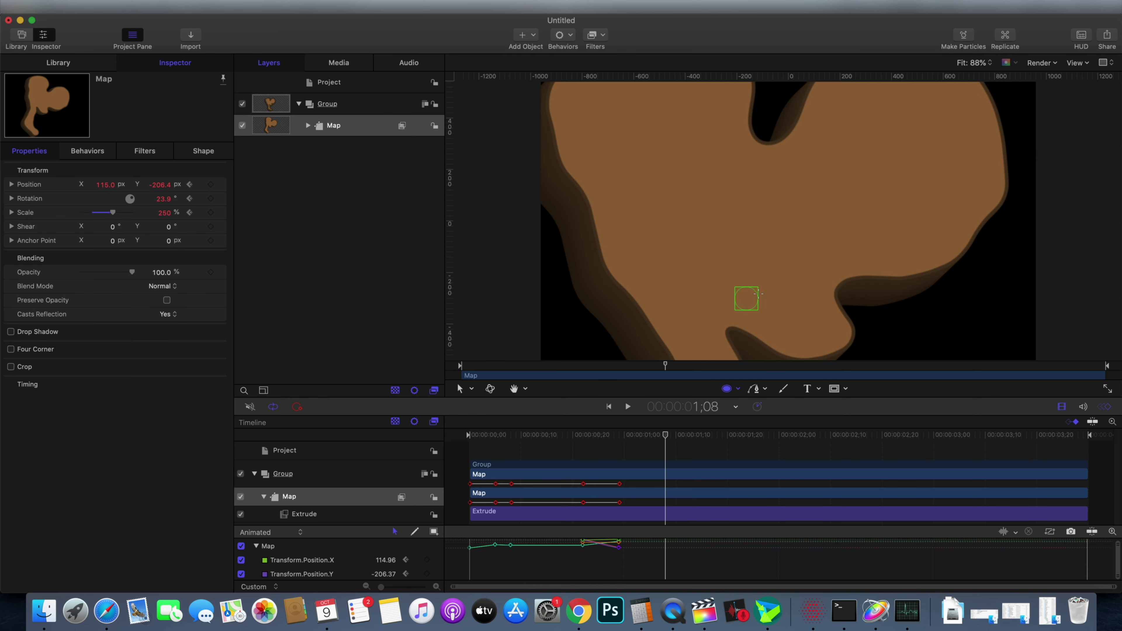
{"action": "left_click_drag", "start_coordinate": [753, 287], "coordinate": [744, 296]}
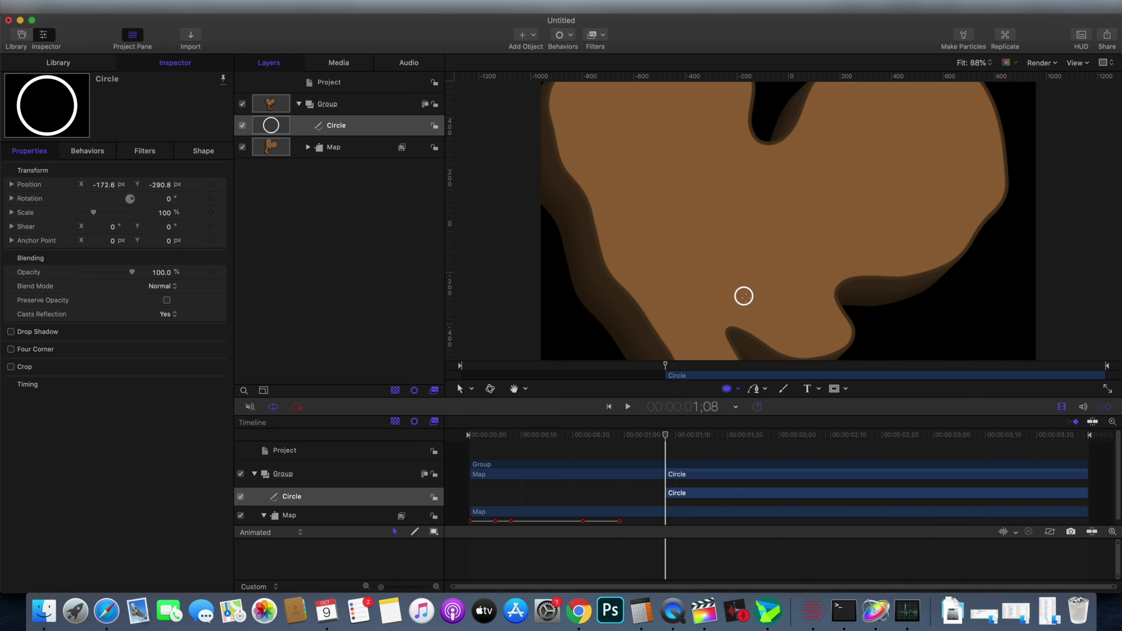
{"action": "left_click", "coordinate": [340, 129]}
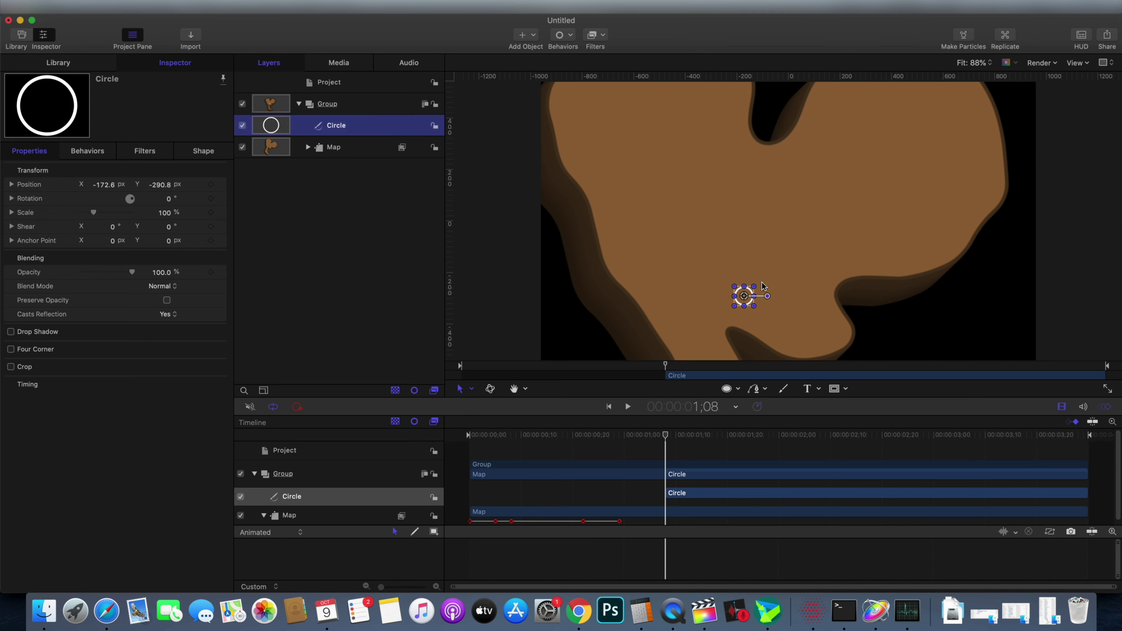
{"action": "left_click_drag", "start_coordinate": [745, 299], "coordinate": [751, 287]}
Enable the circle's fill and make it a deep red
{"action": "left_click", "coordinate": [188, 153]}
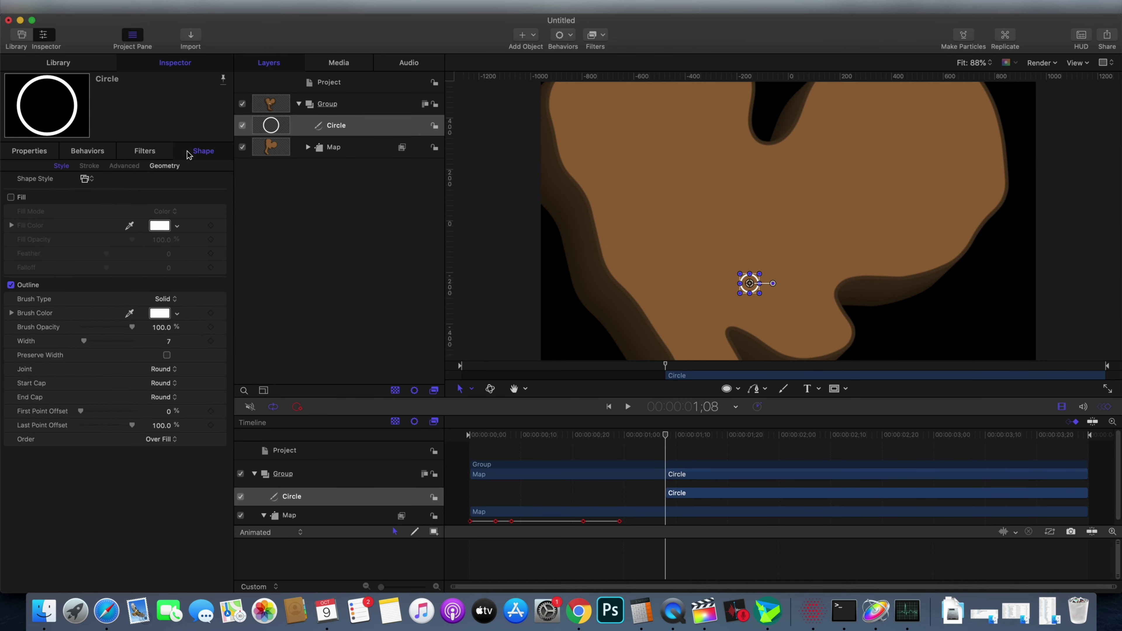
{"action": "left_click", "coordinate": [160, 226]}
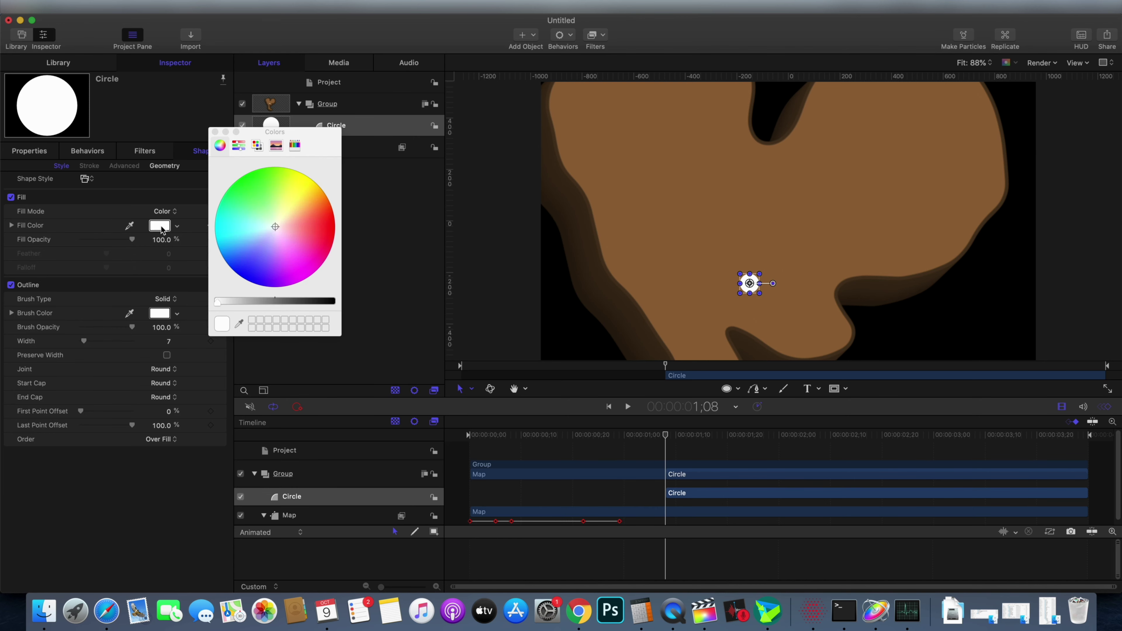
{"action": "left_click", "coordinate": [310, 229]}
{"action": "left_click_drag", "start_coordinate": [315, 224], "coordinate": [320, 224]}
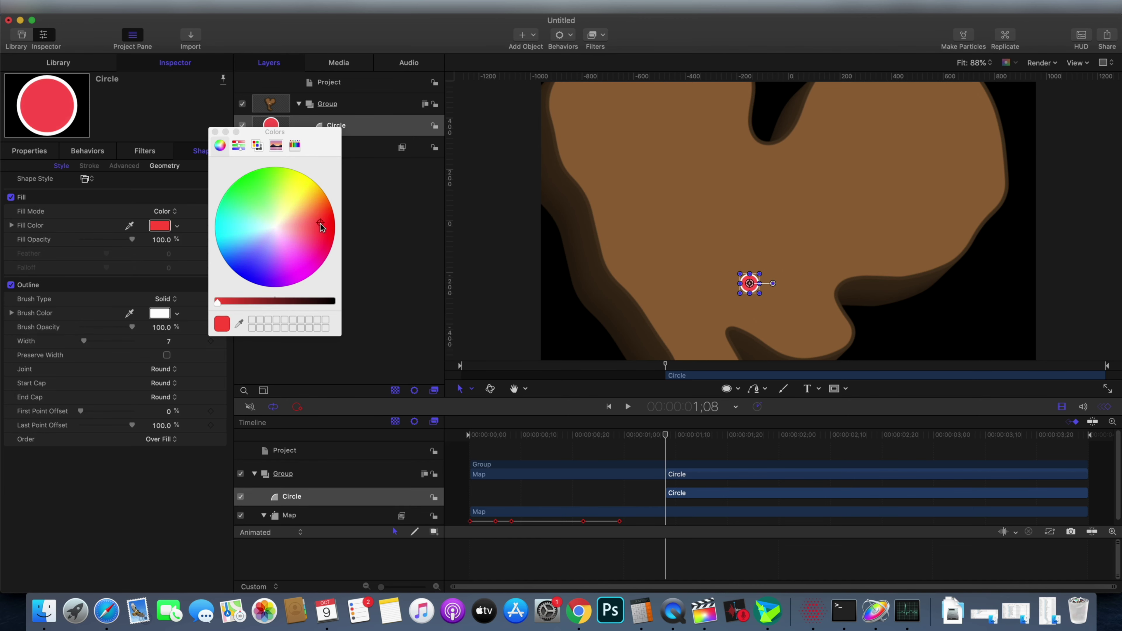
Set the circle's outline to the red sampled from its fill
{"action": "left_click", "coordinate": [177, 315]}
{"action": "left_click", "coordinate": [170, 270]}
{"action": "left_click", "coordinate": [239, 324]}
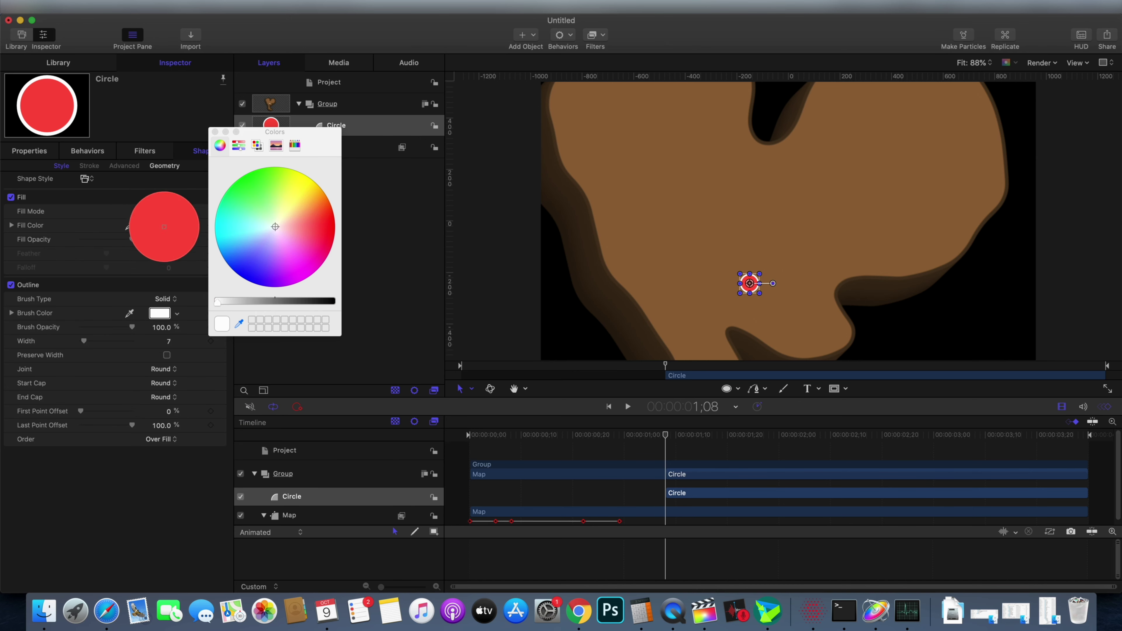
{"action": "left_click", "coordinate": [159, 225]}
{"action": "left_click_drag", "start_coordinate": [260, 303], "coordinate": [243, 303]}
{"action": "left_click", "coordinate": [215, 131]}
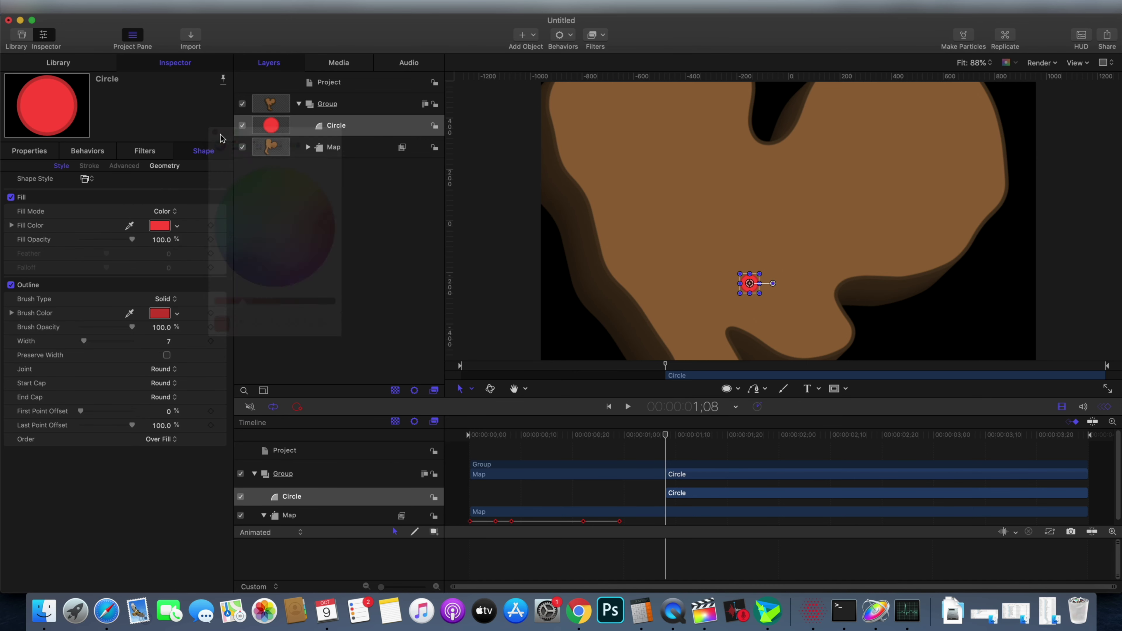
Copy the map's Extrude filter onto the circle and reduce its distance and angle
{"action": "left_click", "coordinate": [355, 164]}
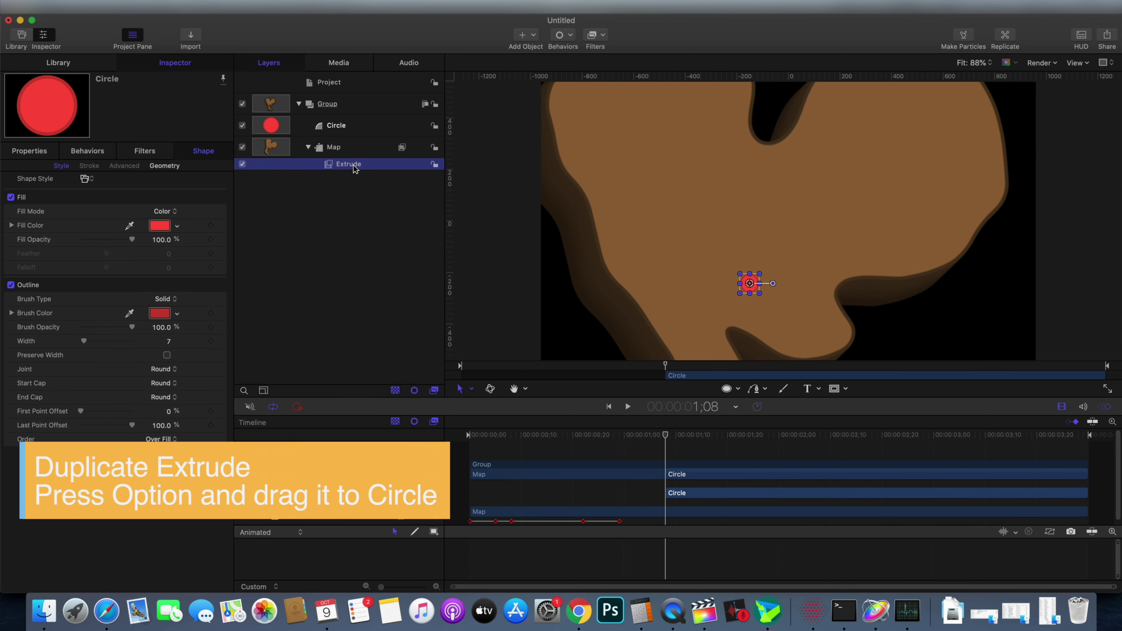
{"action": "left_click_drag", "start_coordinate": [354, 169], "coordinate": [351, 127], "text": "alt"}
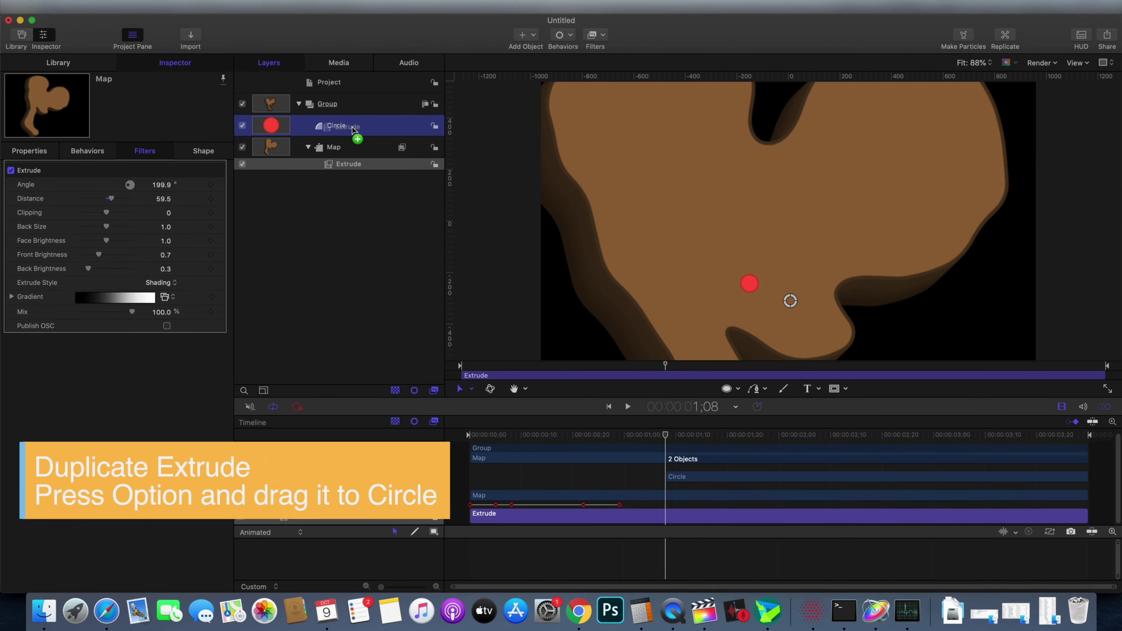
{"action": "left_click_drag", "start_coordinate": [111, 199], "coordinate": [91, 200]}
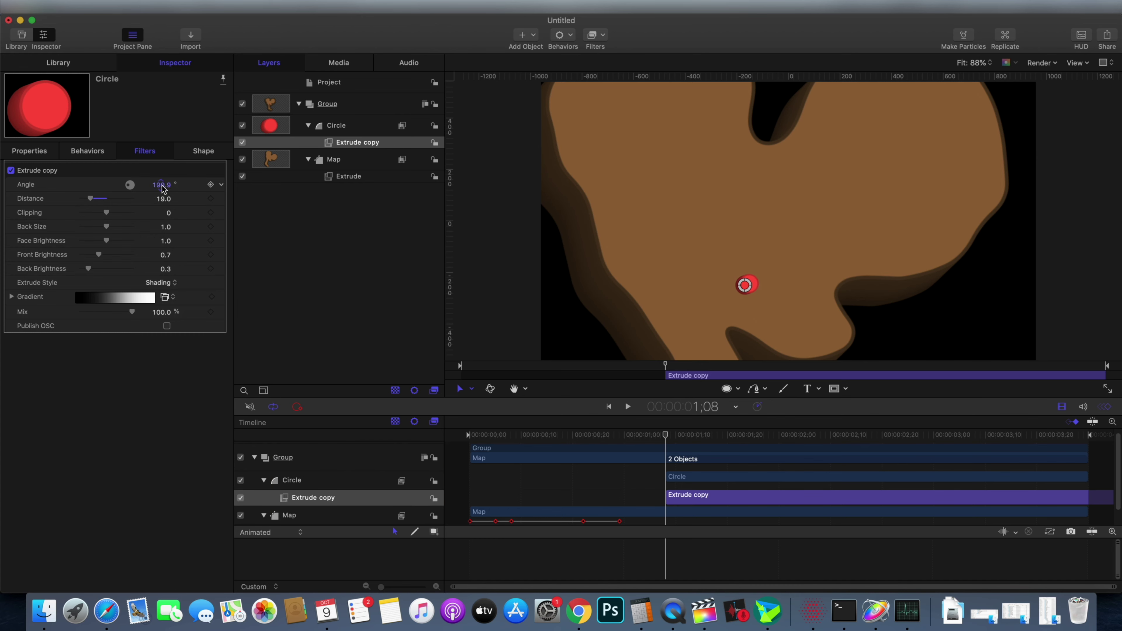
{"action": "left_click_drag", "start_coordinate": [163, 189], "coordinate": [86, 203]}
Duplicate the circle and give the copy a pure green fill
{"action": "right_click", "coordinate": [362, 124]}
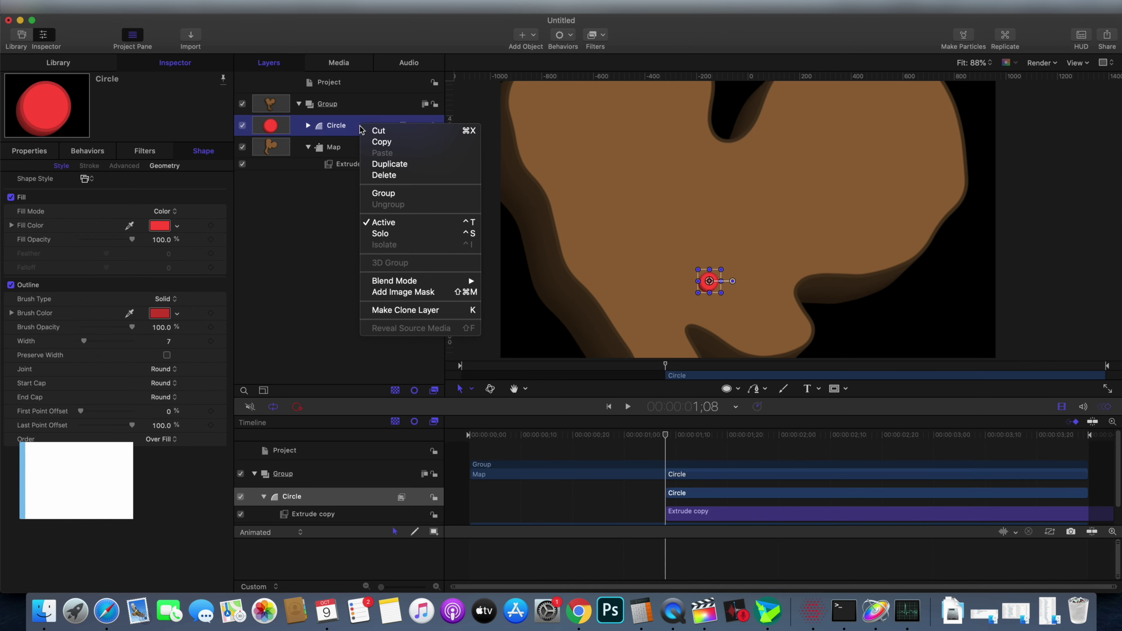
{"action": "left_click", "coordinate": [385, 164]}
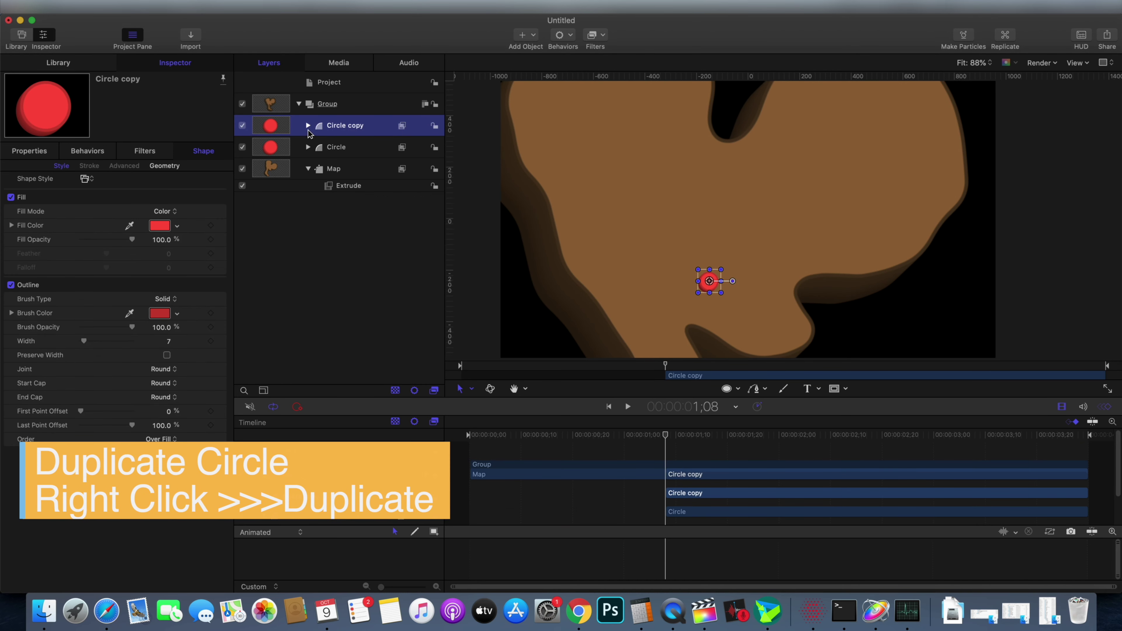
{"action": "left_click", "coordinate": [309, 126]}
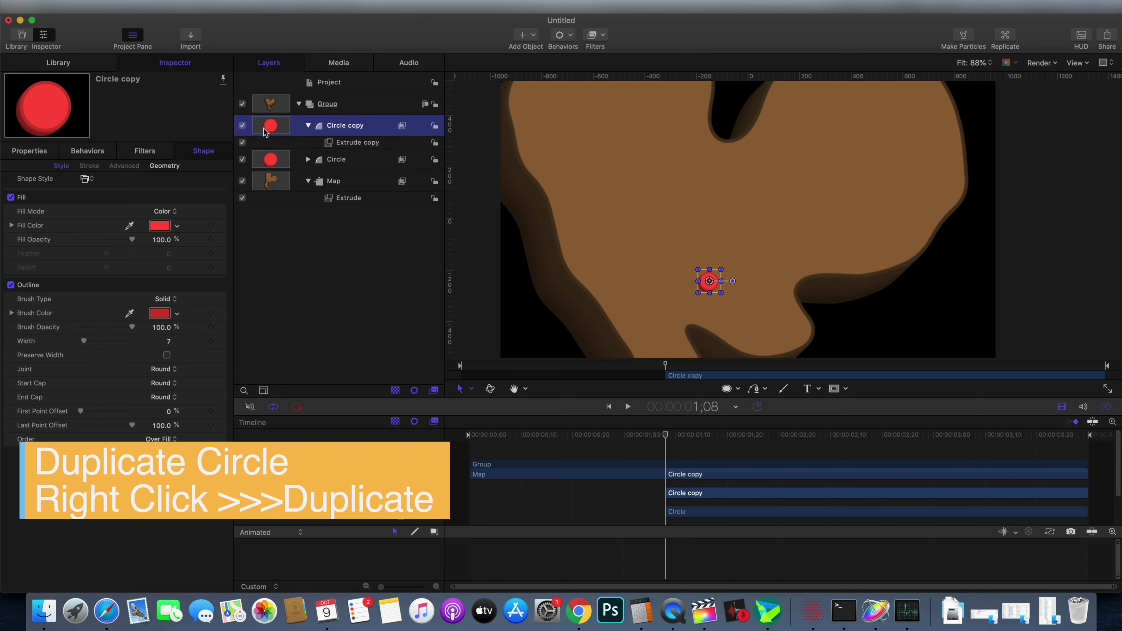
{"action": "left_click", "coordinate": [160, 225]}
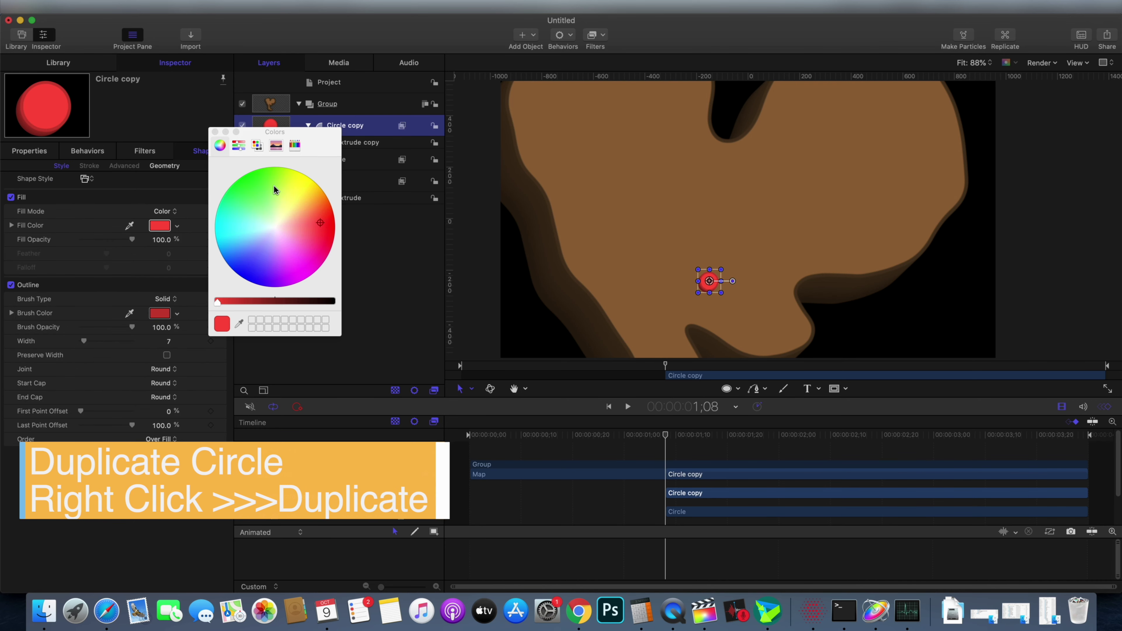
{"action": "left_click", "coordinate": [268, 194]}
{"action": "left_click_drag", "start_coordinate": [253, 197], "coordinate": [259, 195]}
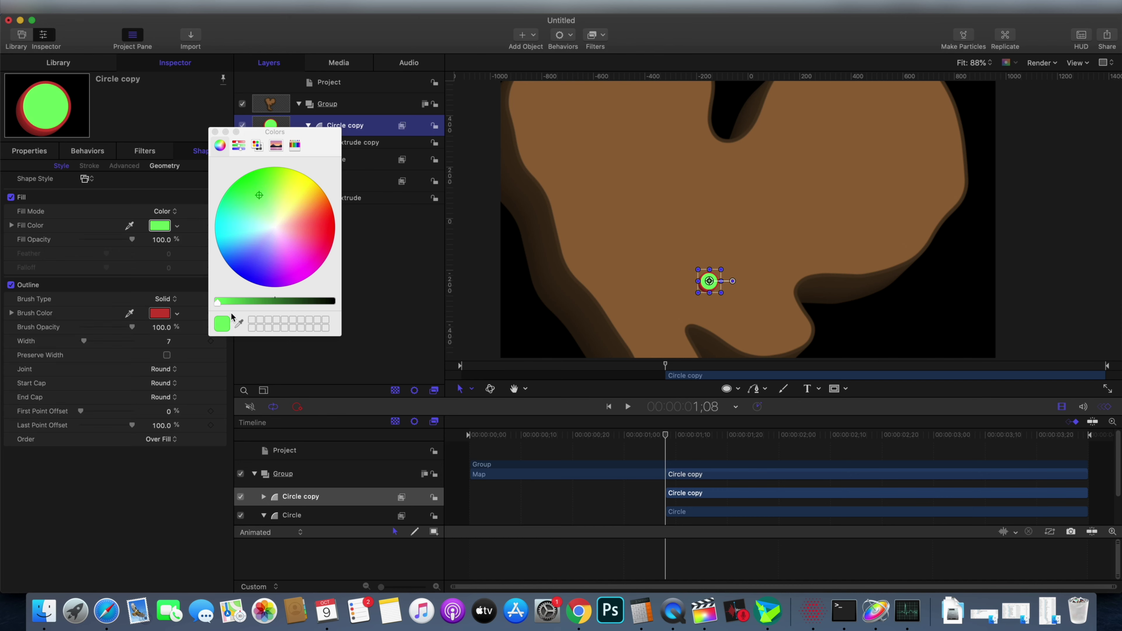
Give the copy a darker green outline and move it to the map's upper right
{"action": "left_click", "coordinate": [164, 315]}
{"action": "left_click", "coordinate": [239, 323]}
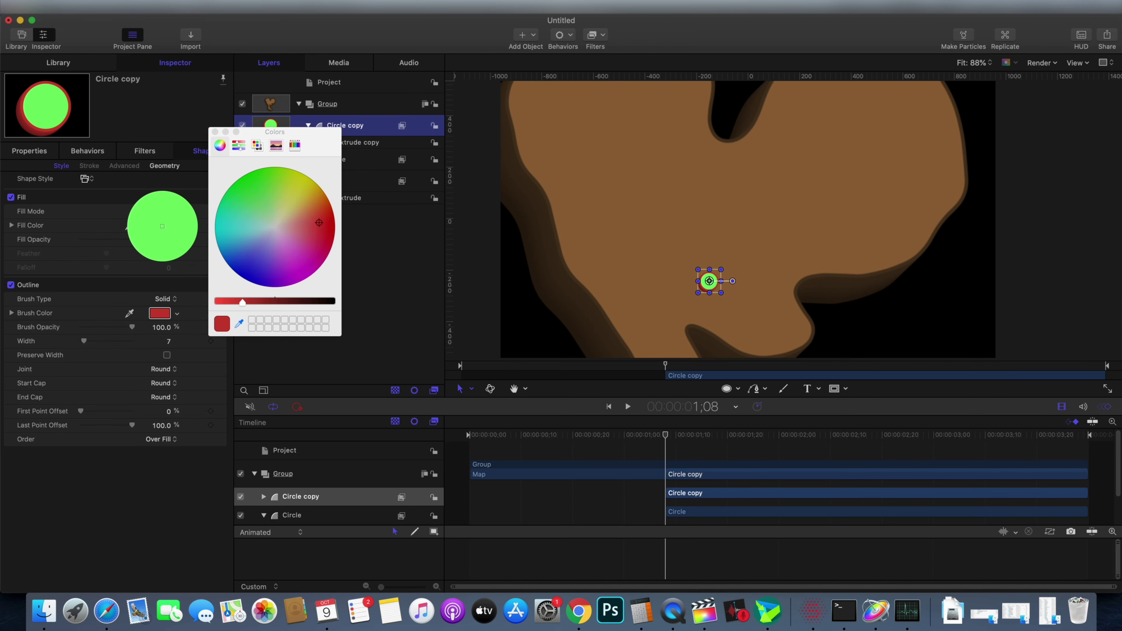
{"action": "left_click", "coordinate": [160, 225]}
{"action": "left_click", "coordinate": [258, 302]}
{"action": "left_click", "coordinate": [214, 131]}
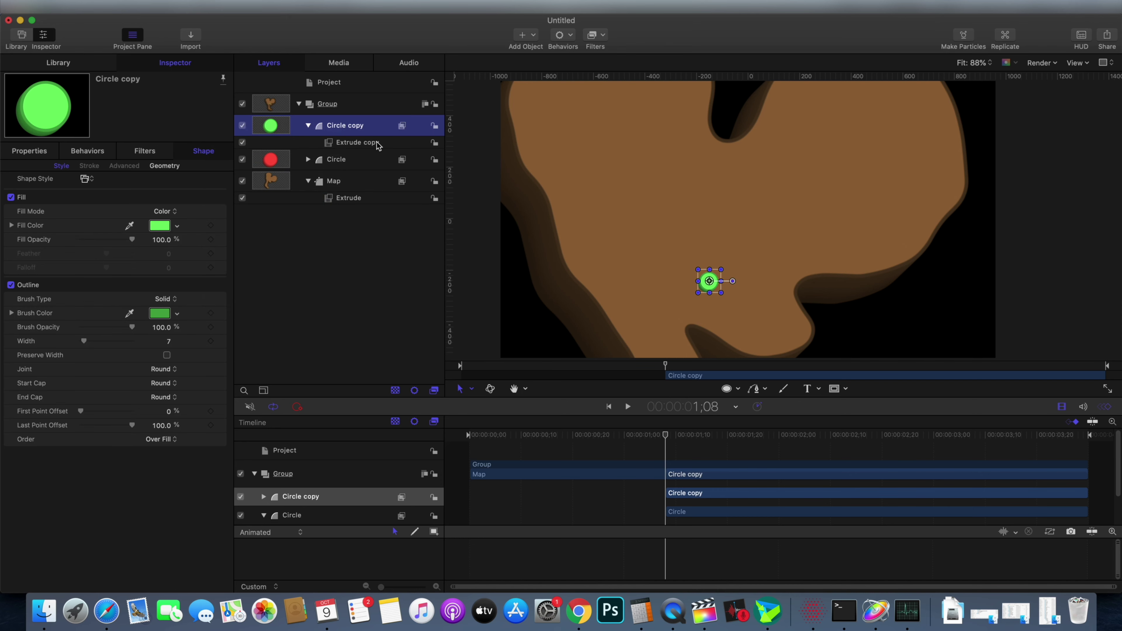
{"action": "left_click_drag", "start_coordinate": [727, 280], "coordinate": [892, 140]}
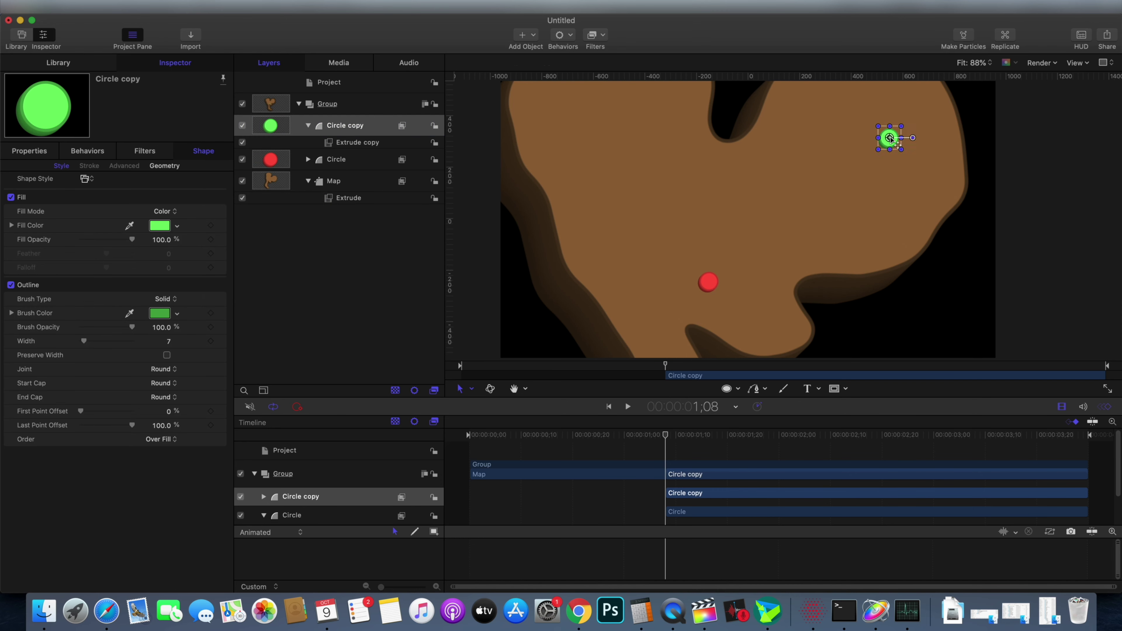
{"action": "key", "text": "super+shift+a"}
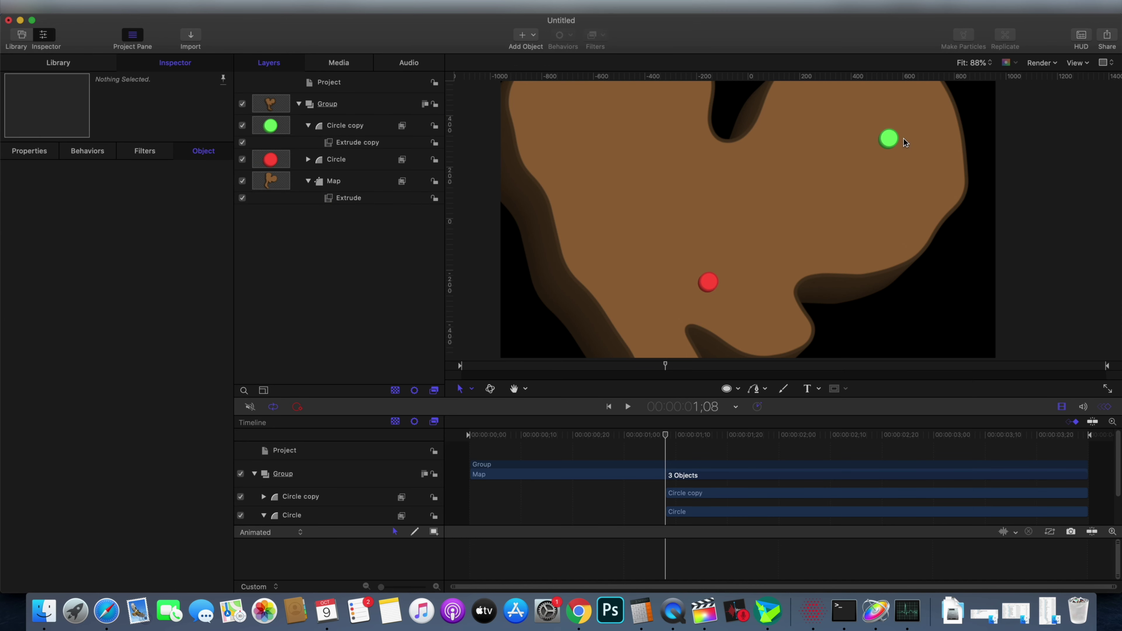
Draw a Bezier path curving from the red circle across the map to the green circle
{"action": "left_click", "coordinate": [756, 388]}
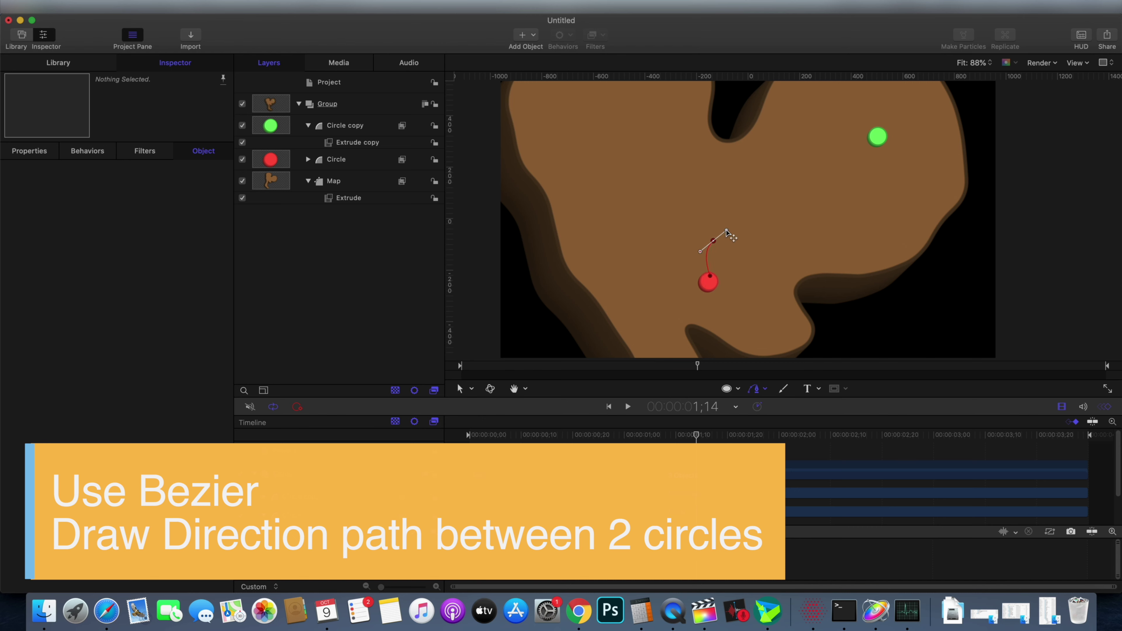
{"action": "left_click", "coordinate": [792, 242]}
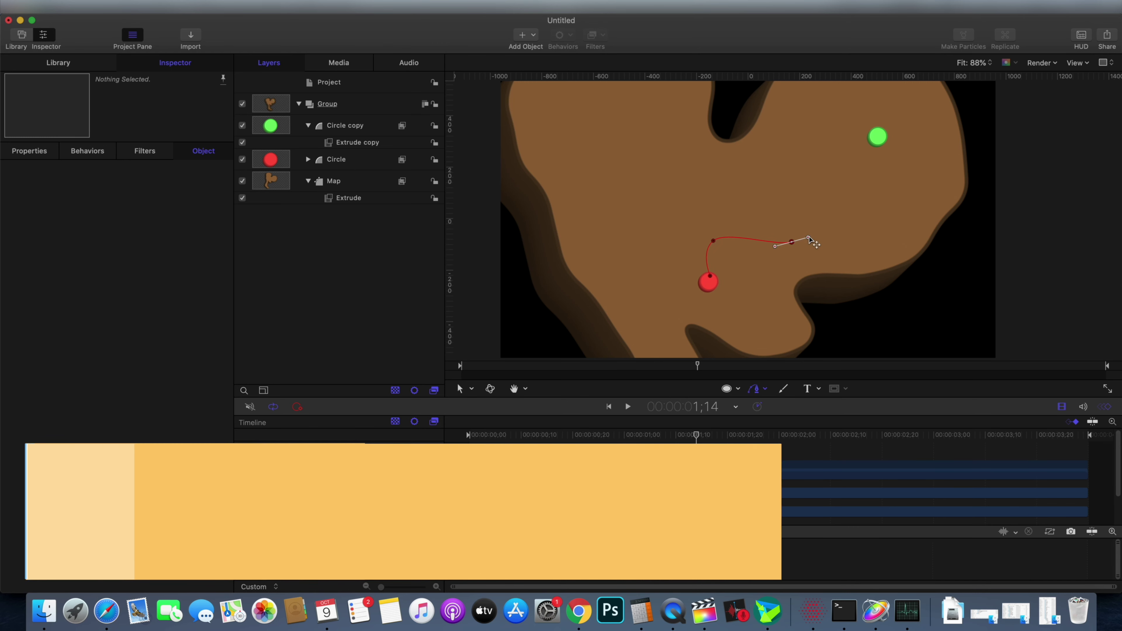
{"action": "left_click_drag", "start_coordinate": [849, 211], "coordinate": [853, 198]}
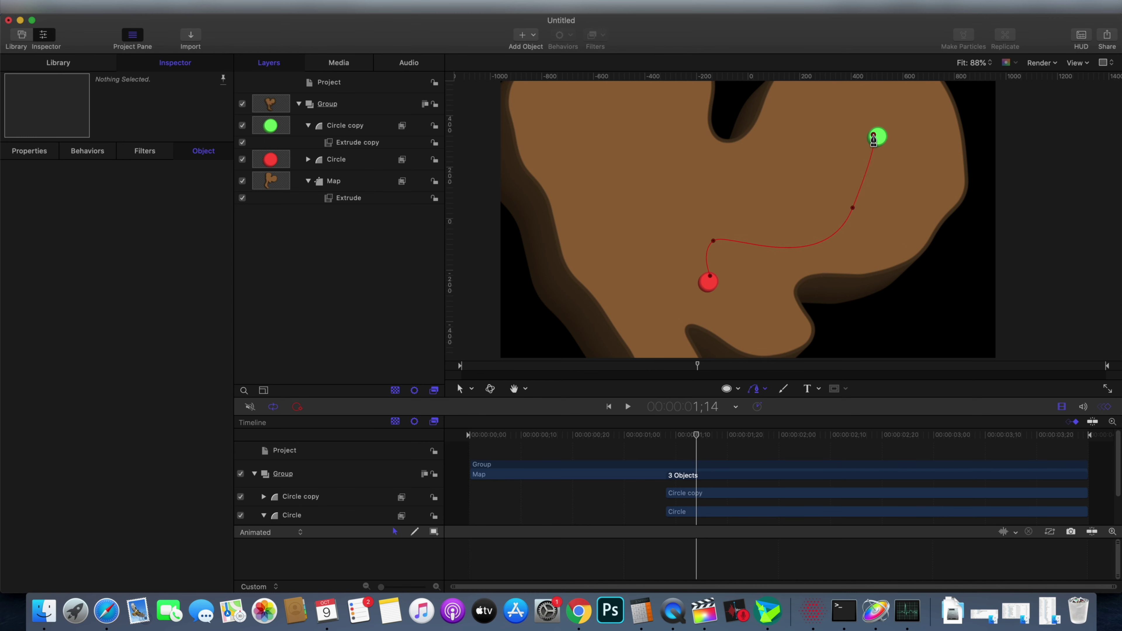
{"action": "mouse_move", "coordinate": [952, 127]}
{"action": "left_mouse_down"}
{"action": "mouse_move", "coordinate": [885, 146]}
{"action": "mouse_move", "coordinate": [862, 185]}
{"action": "left_mouse_up"}
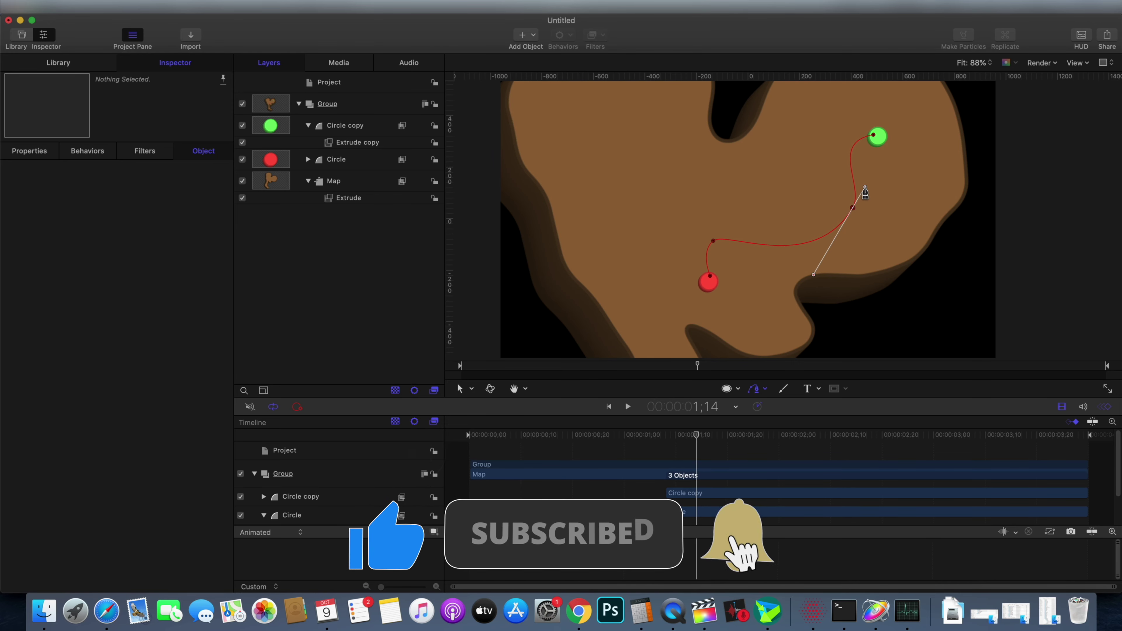
Smooth the path's curve where it leaves the red circle
{"action": "left_click", "coordinate": [713, 240]}
{"action": "left_click_drag", "start_coordinate": [725, 234], "coordinate": [738, 222]}
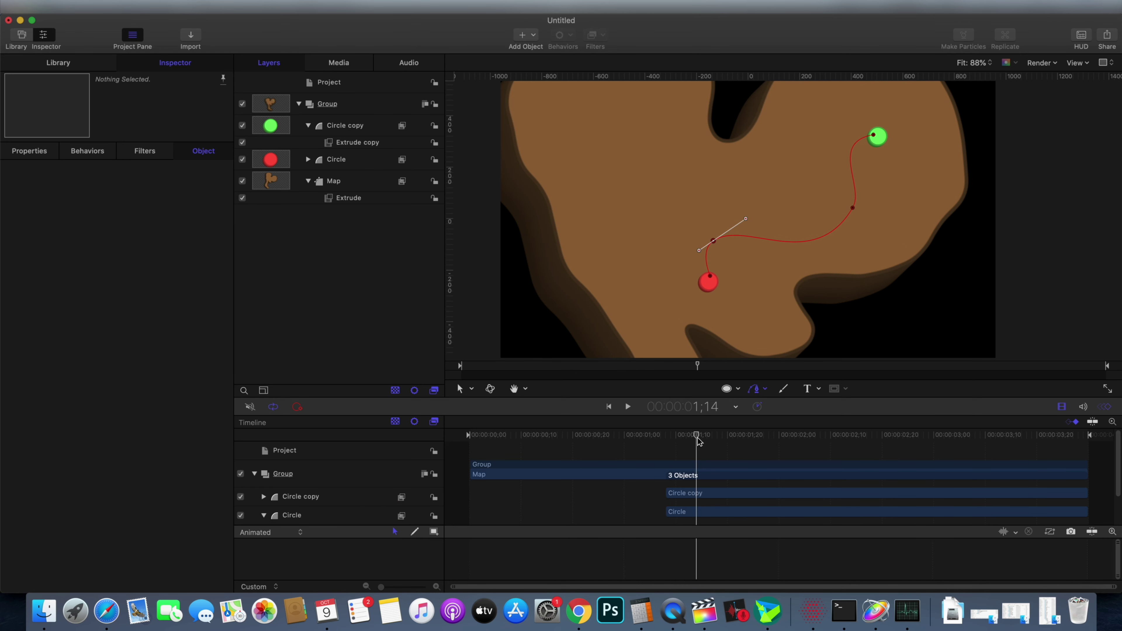
{"action": "left_click", "coordinate": [308, 125]}
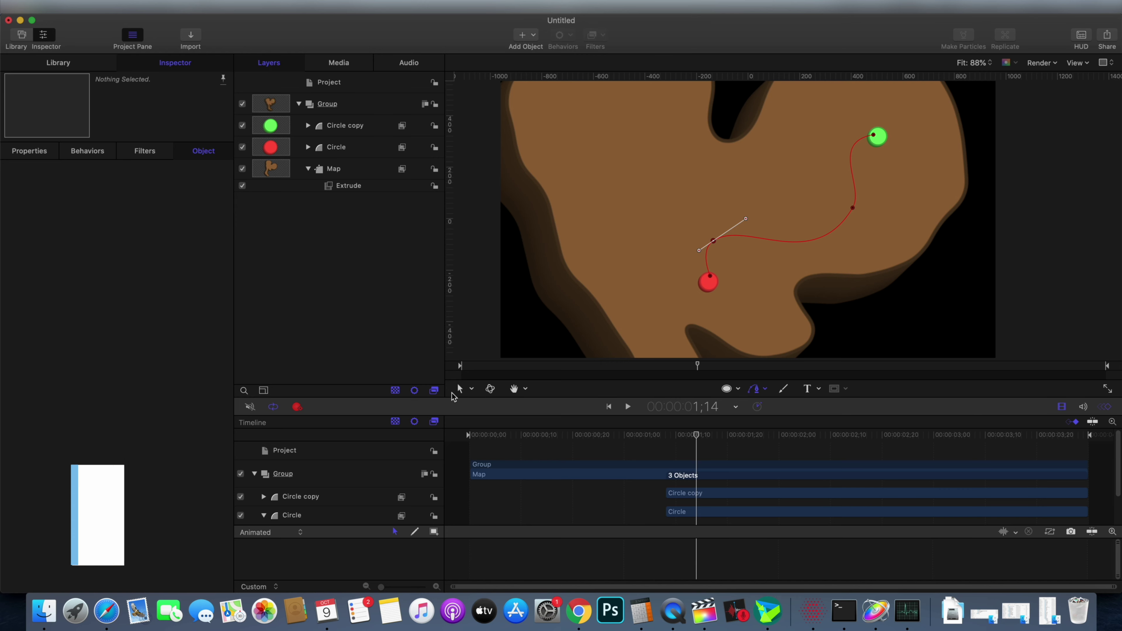
Finish the Bezier path and give it an 18-width white small-dash line style
{"action": "key", "text": "Return"}
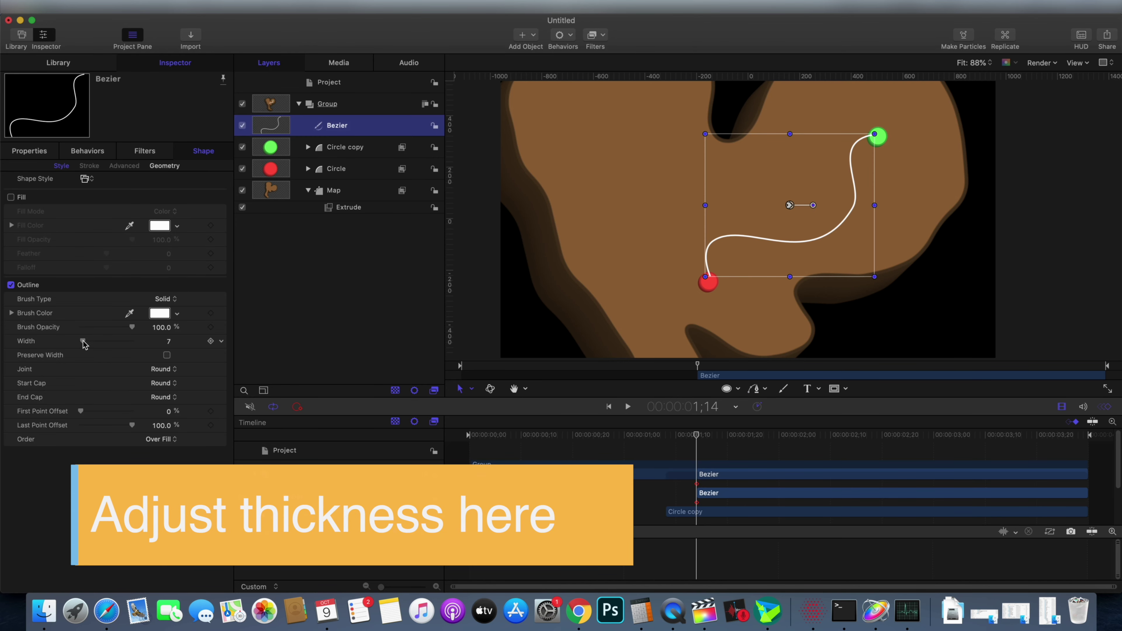
{"action": "left_click_drag", "start_coordinate": [83, 341], "coordinate": [89, 343]}
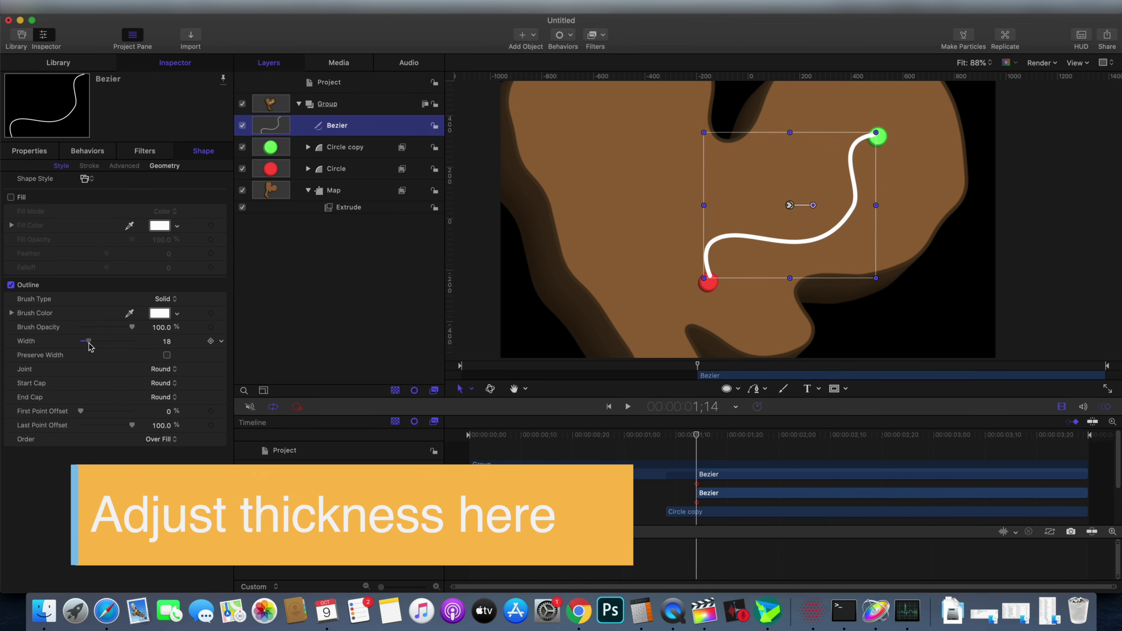
{"action": "left_click", "coordinate": [85, 179]}
{"action": "mouse_move", "coordinate": [129, 199]}
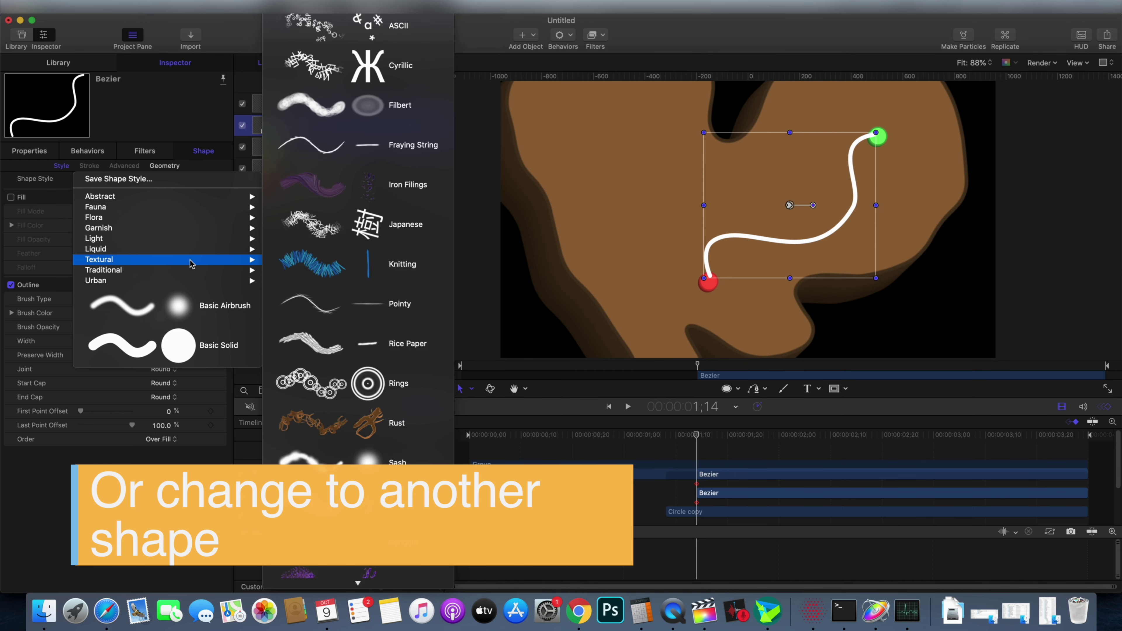
{"action": "mouse_move", "coordinate": [186, 200]}
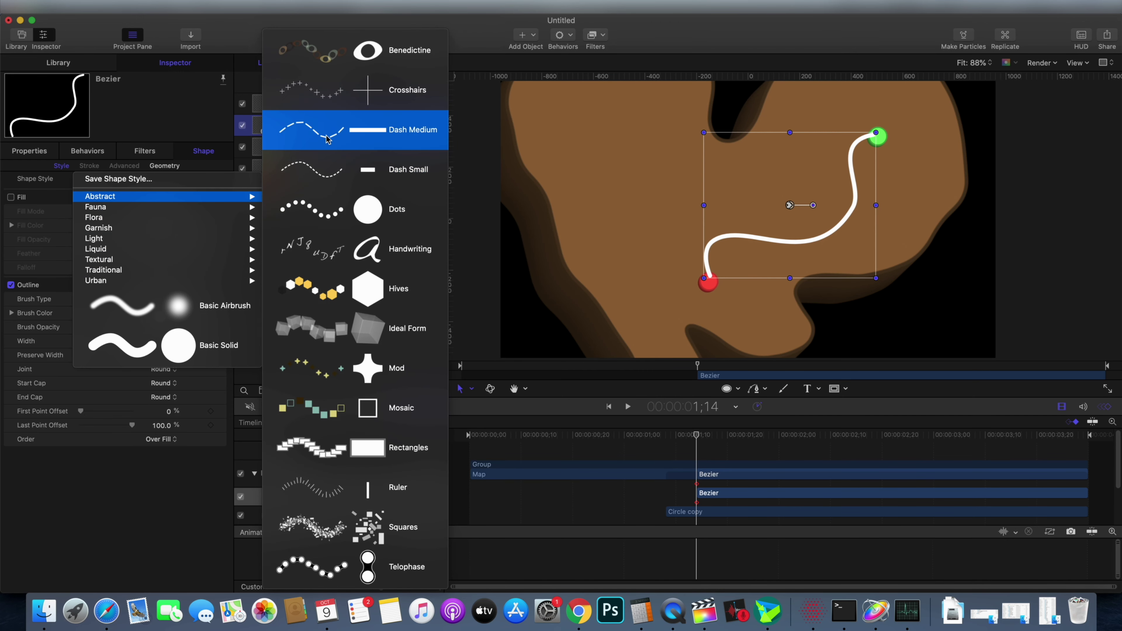
{"action": "left_click", "coordinate": [324, 173]}
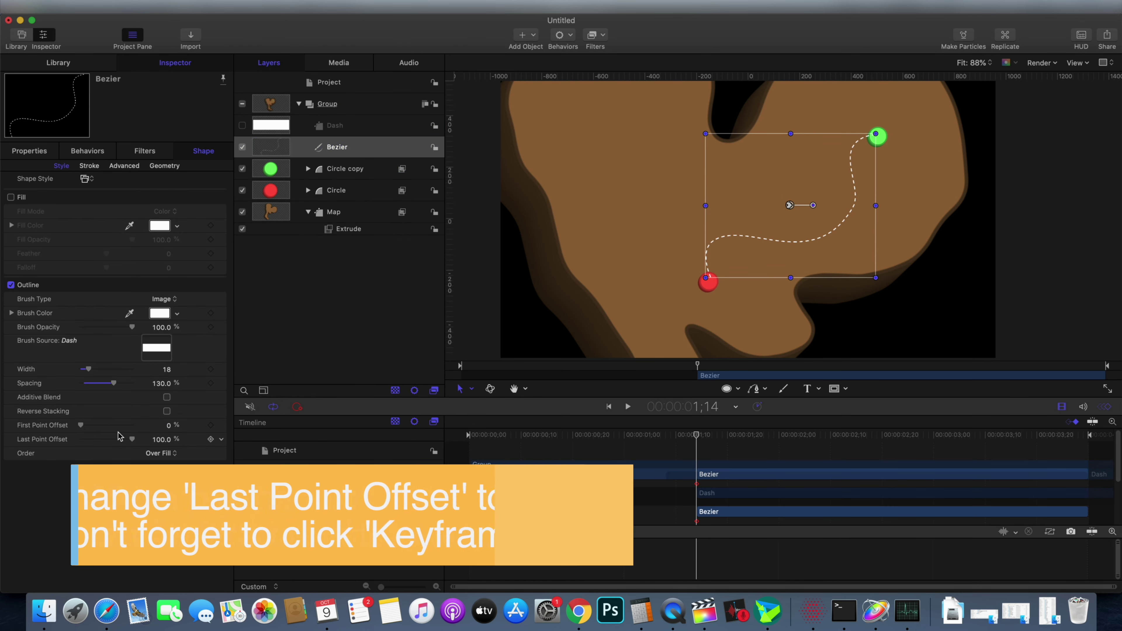
Keyframe Last Point Offset from 0% to 100% so the dashed path draws itself, then preview it
{"action": "left_click_drag", "start_coordinate": [132, 439], "coordinate": [111, 443]}
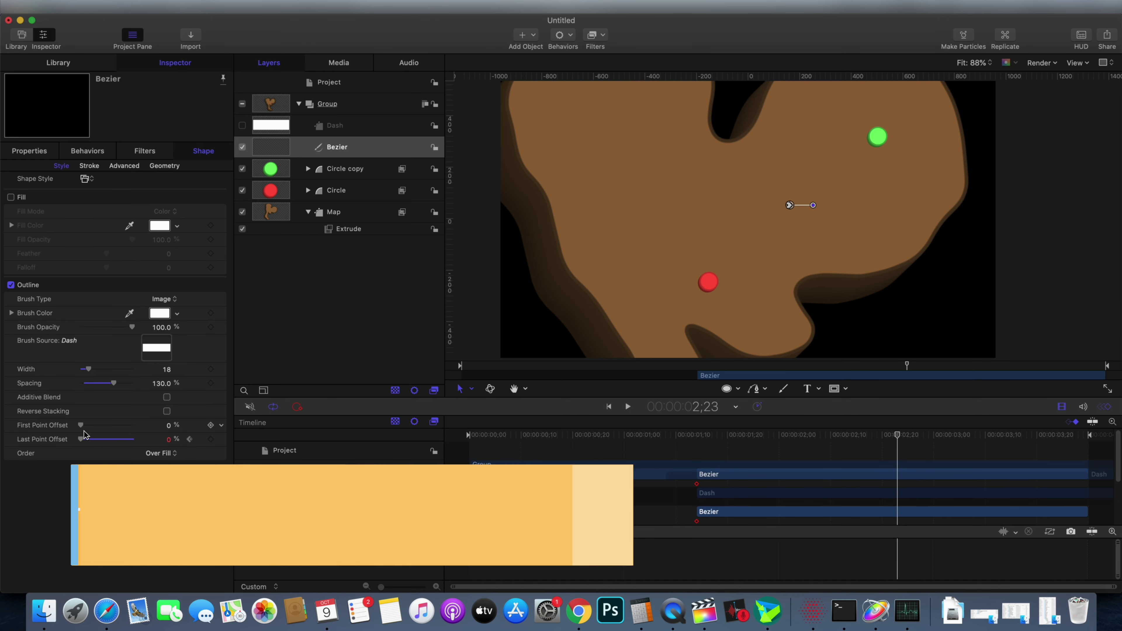
{"action": "left_click_drag", "start_coordinate": [80, 439], "coordinate": [155, 449]}
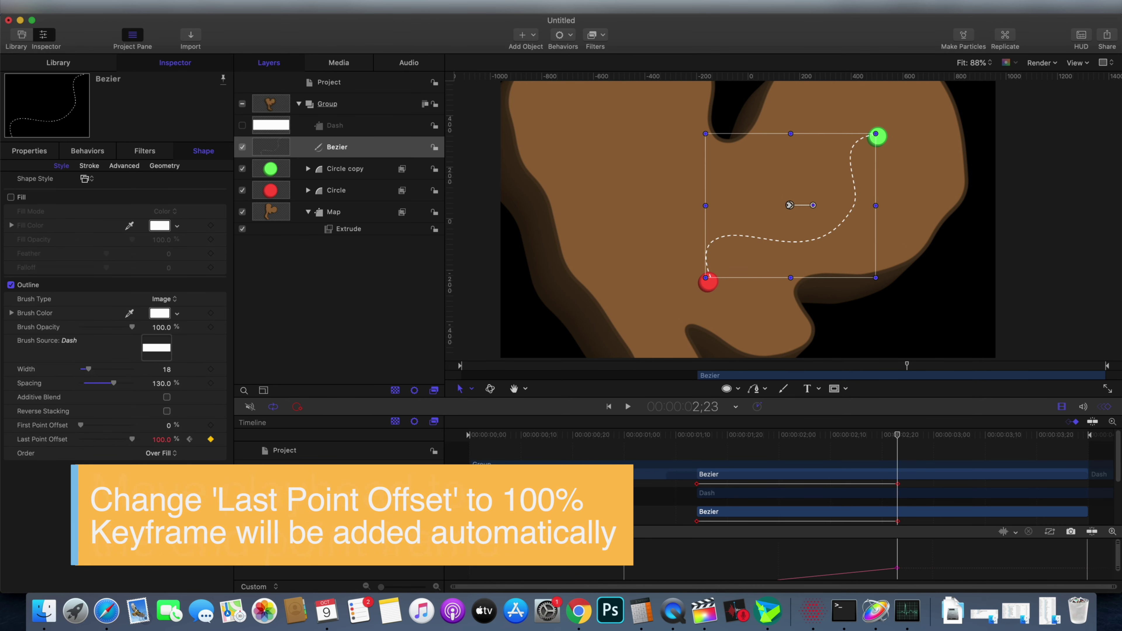
{"action": "left_click_drag", "start_coordinate": [896, 437], "coordinate": [745, 464]}
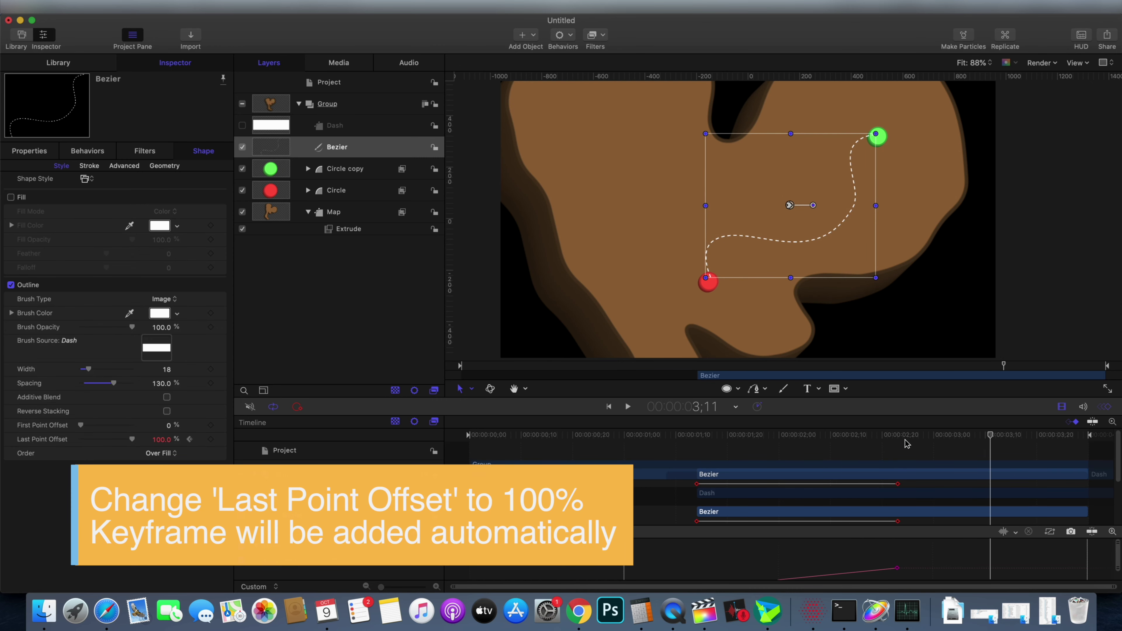
{"action": "left_click_drag", "start_coordinate": [905, 439], "coordinate": [926, 442]}
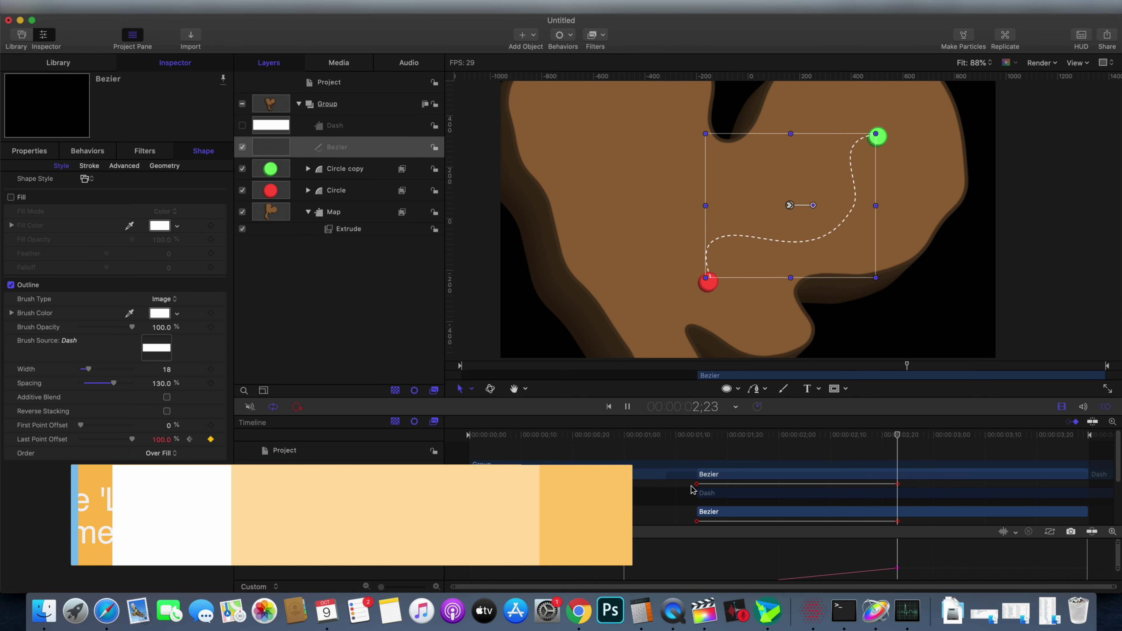
{"action": "left_click_drag", "start_coordinate": [900, 444], "coordinate": [903, 437]}
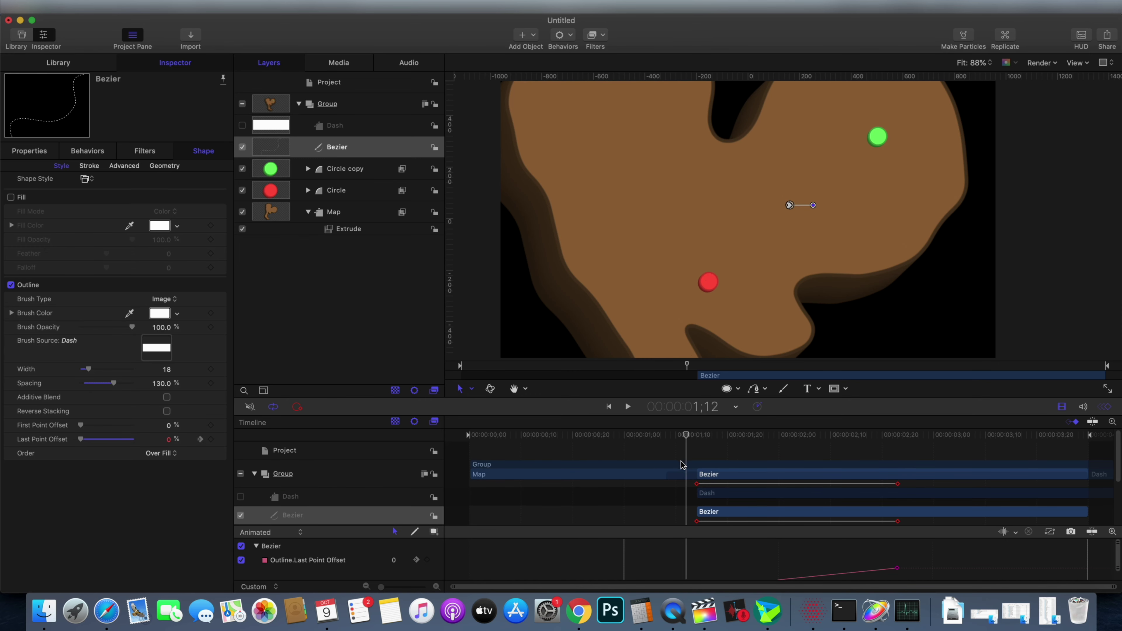
{"action": "left_click", "coordinate": [342, 152]}
Rename the path layer to Direction and the green circle layer to Circle Green
{"action": "double_click", "coordinate": [341, 148]}
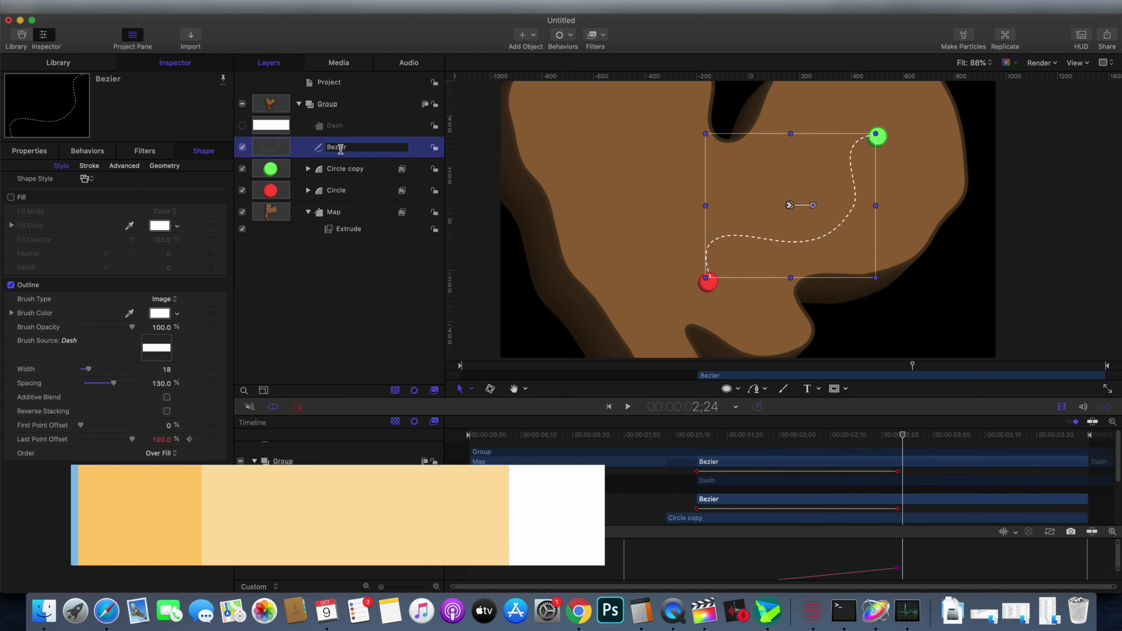
{"action": "type", "text": "Direction"}
{"action": "double_click", "coordinate": [354, 169]}
{"action": "type", "text": "G"}
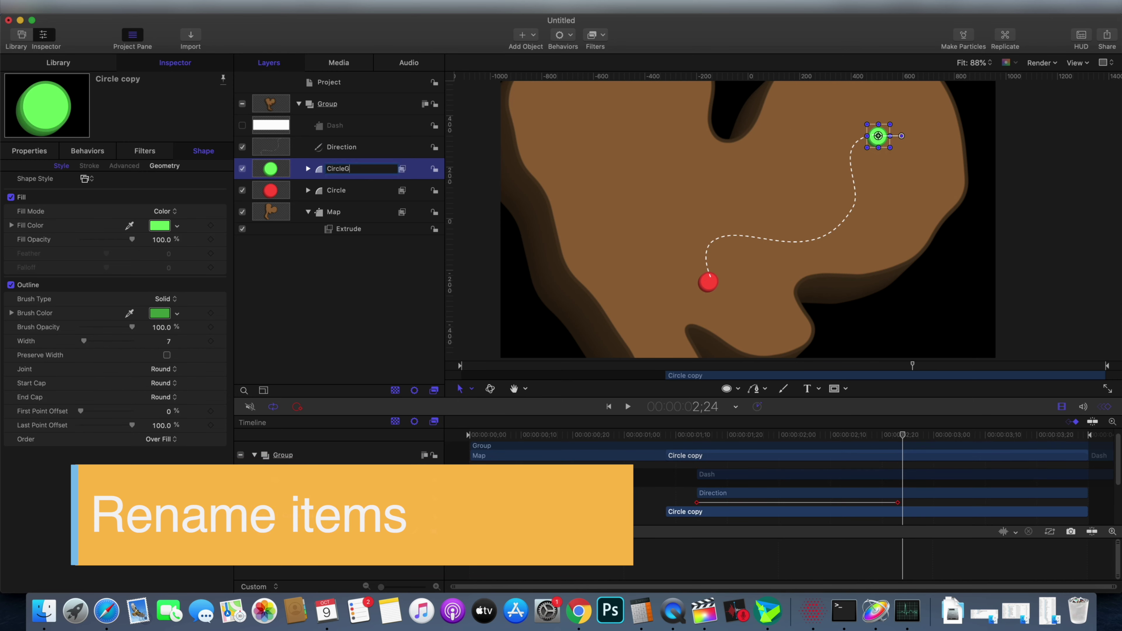
{"action": "type", "text": " Green"}
{"action": "key", "text": "Return"}
{"action": "key", "text": "space"}
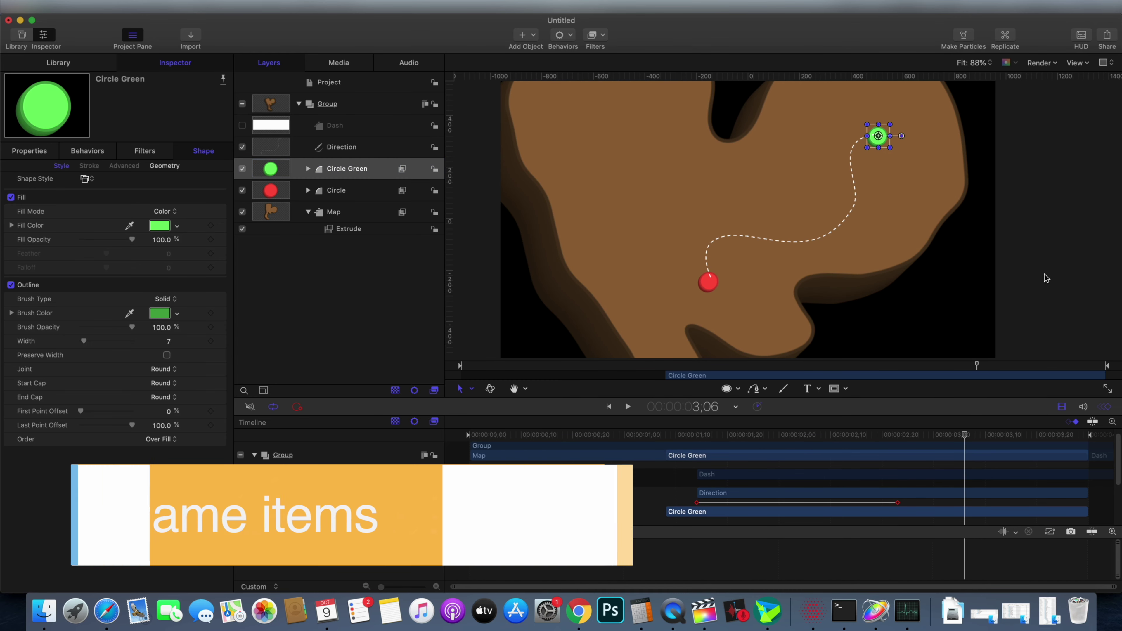
Move the Direction layer below both circles and replay the path animation
{"action": "left_click", "coordinate": [779, 267]}
{"action": "key", "text": "super+shift+a"}
{"action": "left_click", "coordinate": [345, 146]}
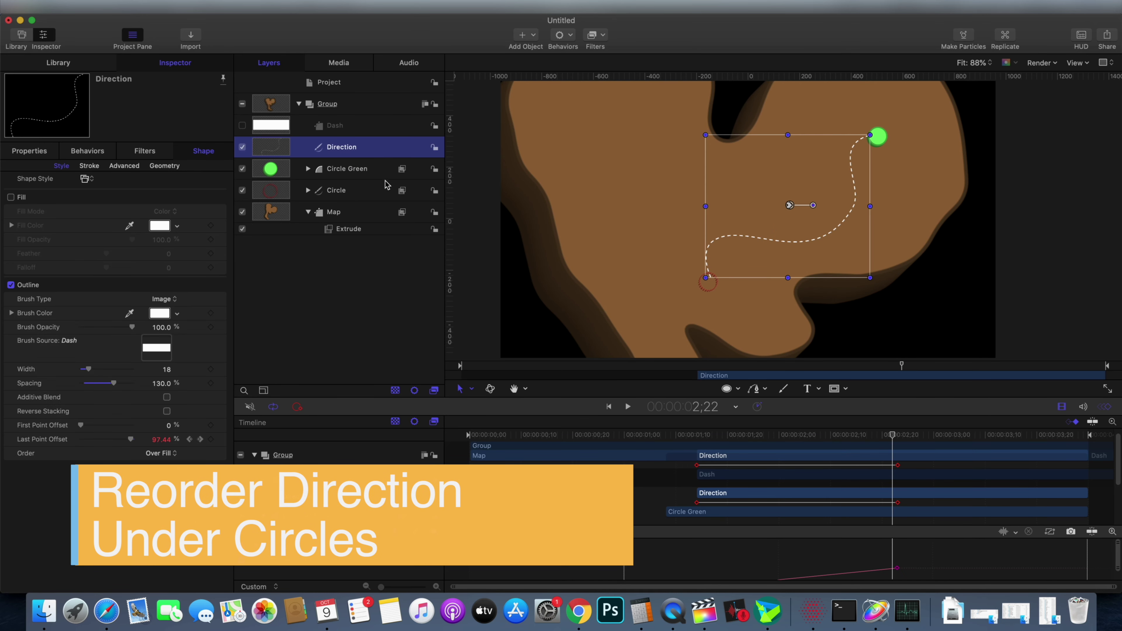
{"action": "left_click_drag", "start_coordinate": [272, 146], "coordinate": [274, 203]}
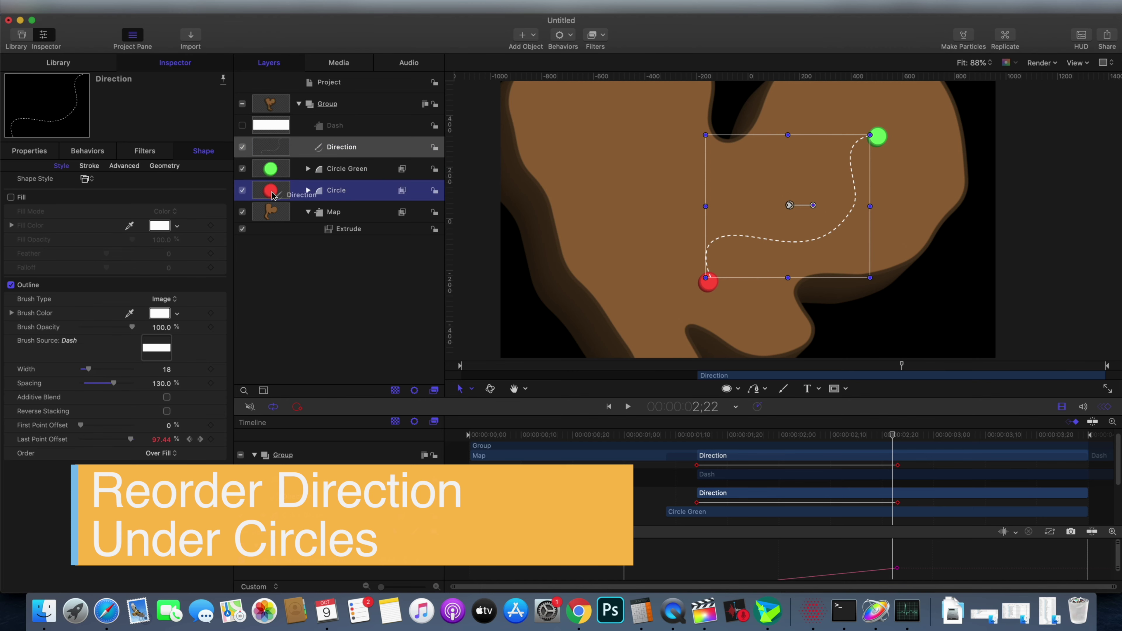
{"action": "left_click_drag", "start_coordinate": [897, 436], "coordinate": [905, 441]}
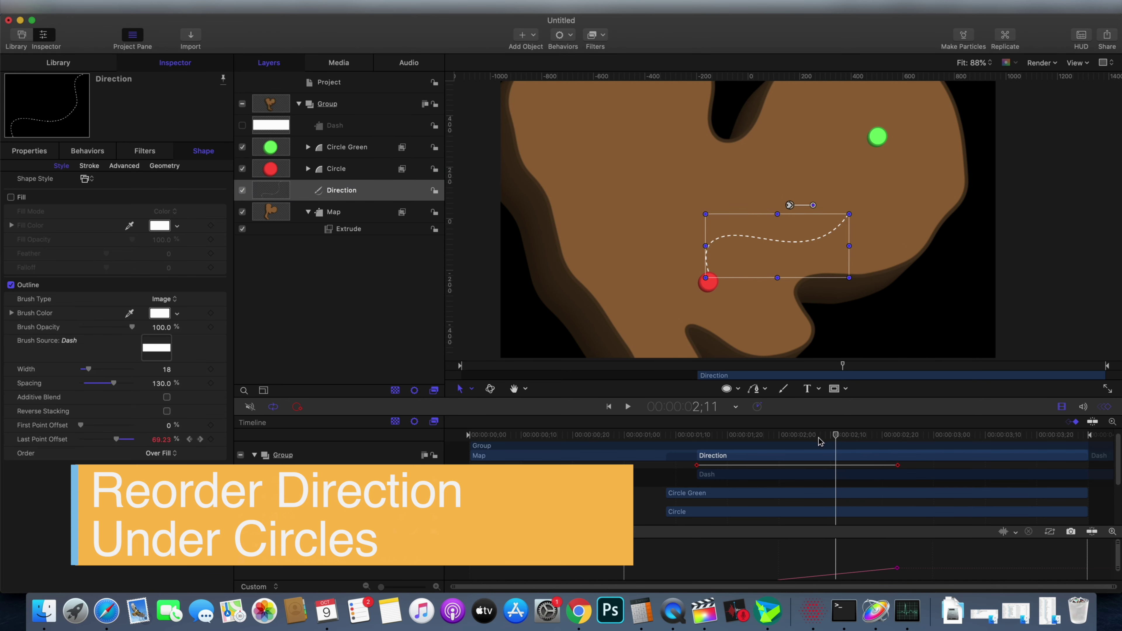
Add a new group and drag Red Car.png from Finder into it
{"action": "key", "text": "super+shift+n"}
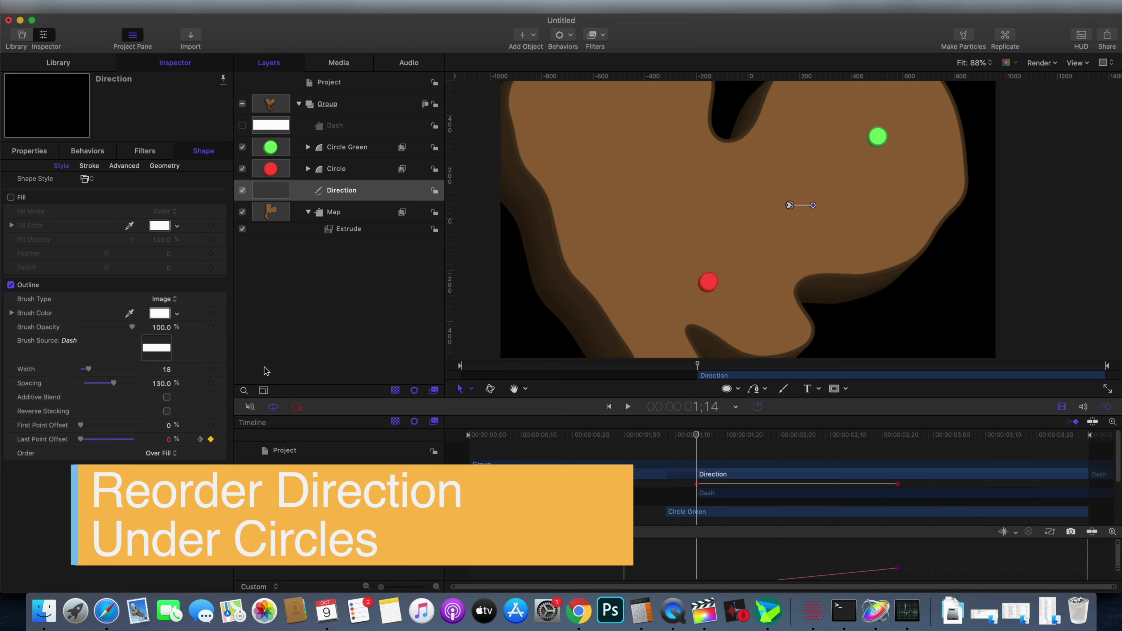
{"action": "key", "text": "super+Tab"}
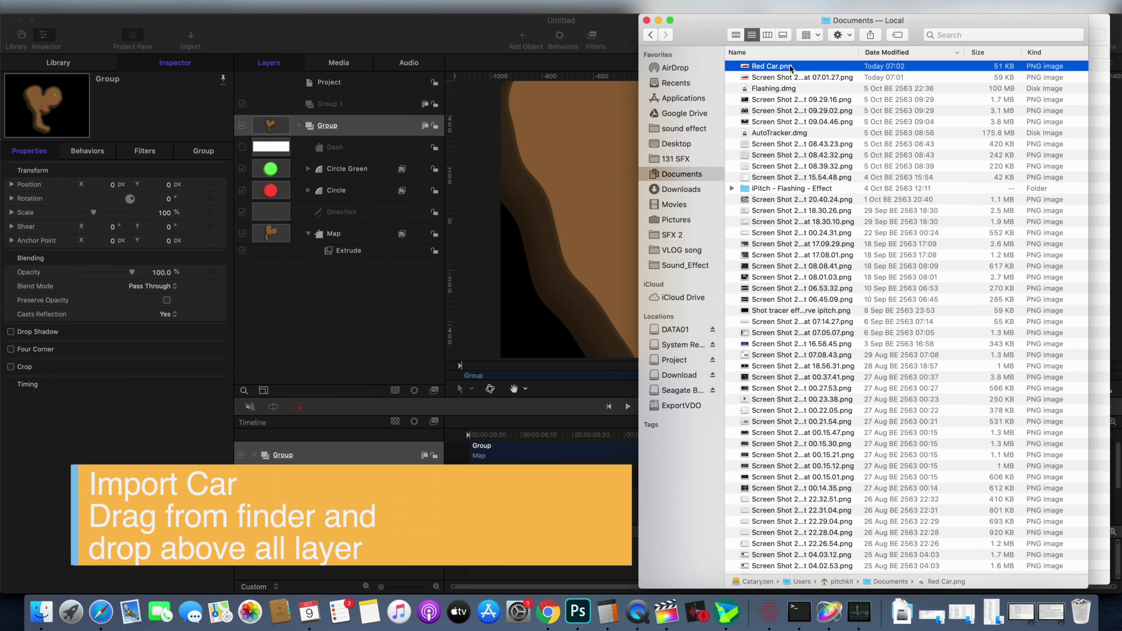
{"action": "left_click_drag", "start_coordinate": [790, 68], "coordinate": [434, 235]}
{"action": "key", "text": "super+Tab"}
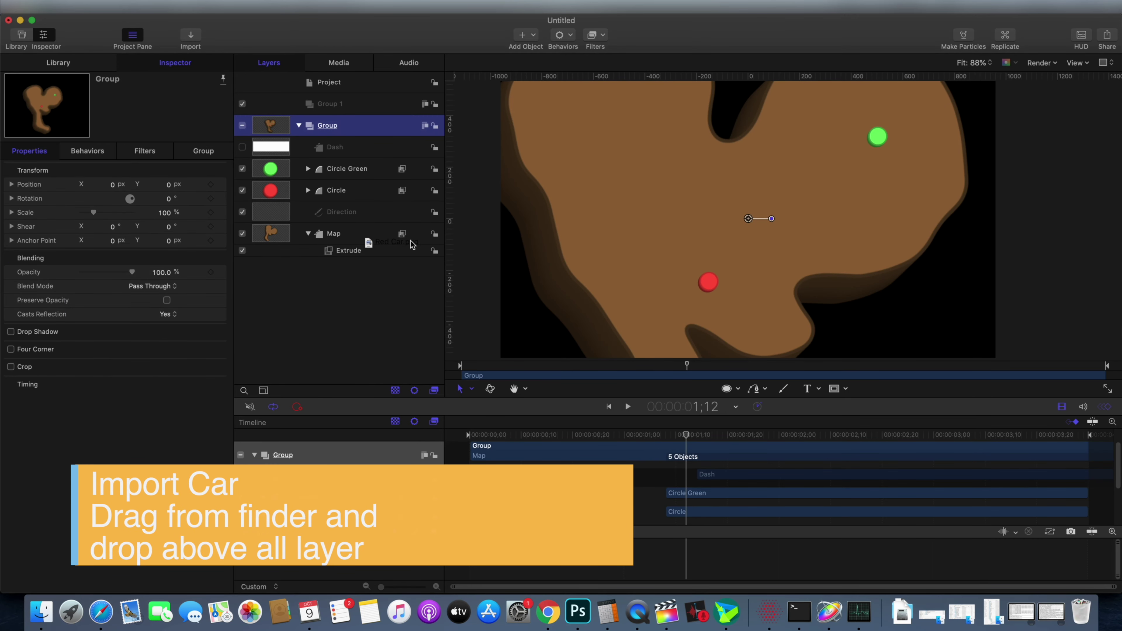
{"action": "left_click_drag", "start_coordinate": [434, 235], "coordinate": [371, 144]}
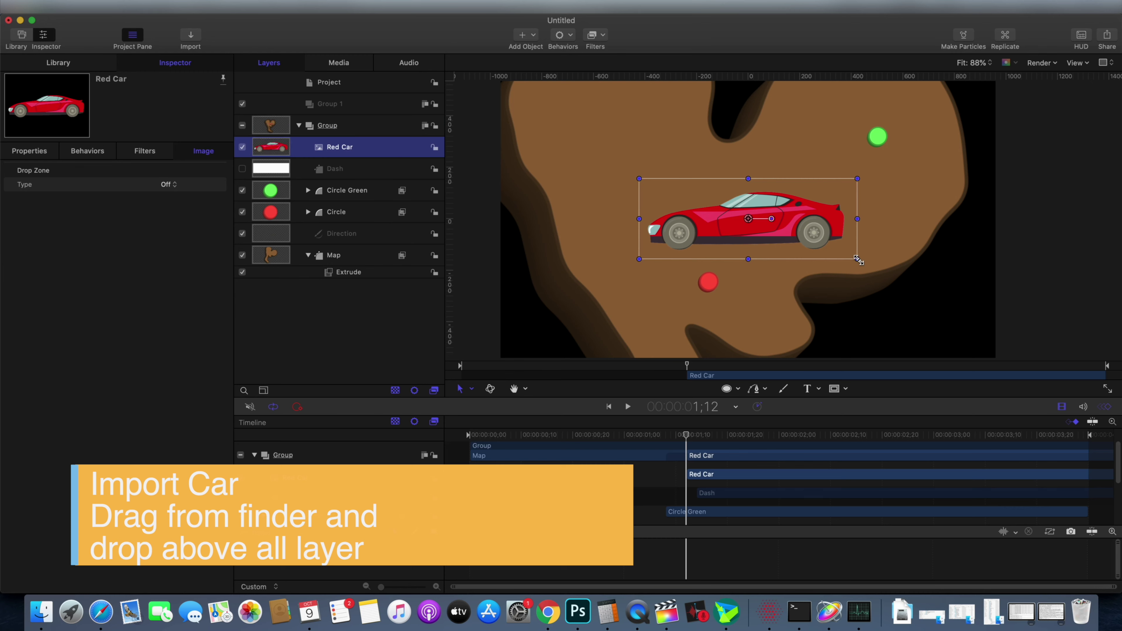
Mirror the Red Car with Scale X -100, shrink it to about 44.5%, and park it above the frame at Y 760
{"action": "left_click", "coordinate": [23, 152]}
{"action": "left_click", "coordinate": [12, 213]}
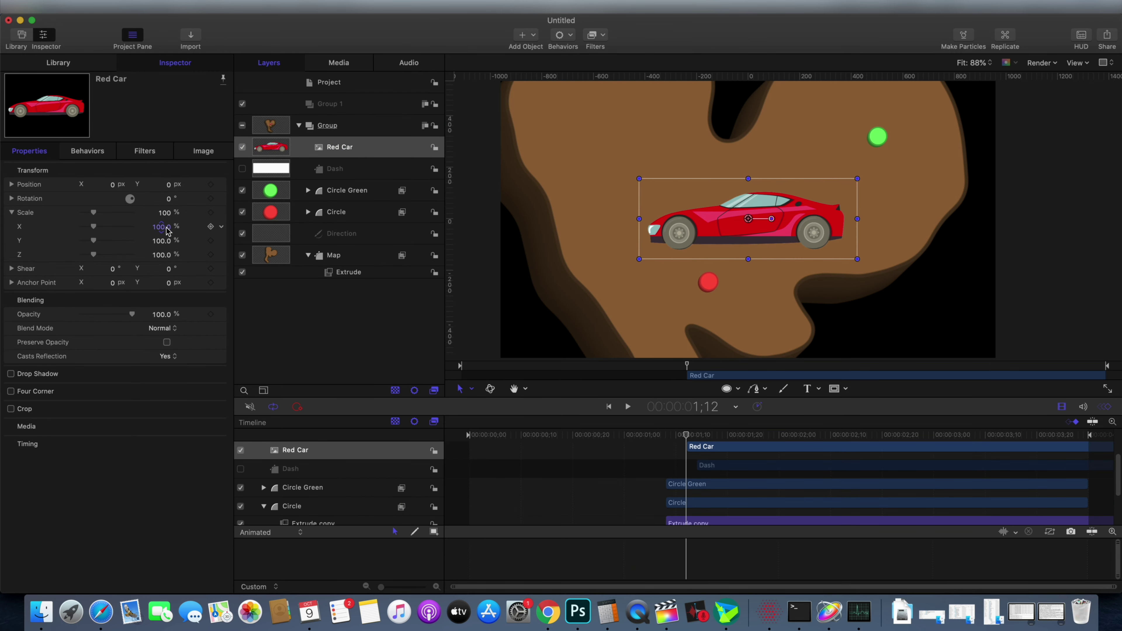
{"action": "type", "text": "-100"}
{"action": "key", "text": "Return"}
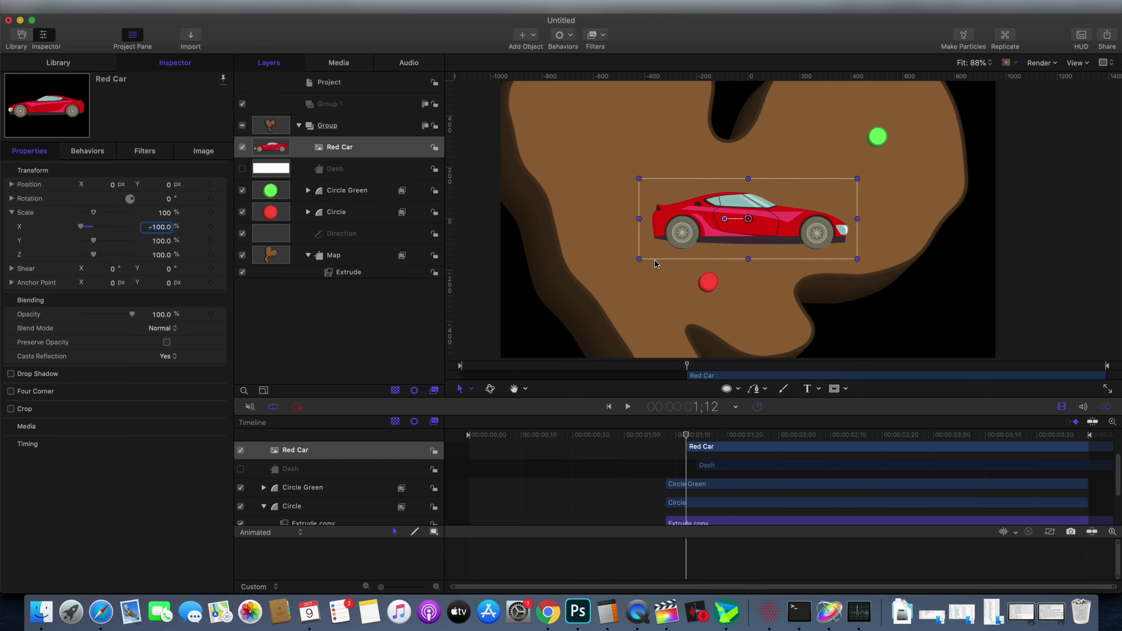
{"action": "mouse_move", "coordinate": [639, 260]}
{"action": "left_mouse_down"}
{"action": "mouse_move", "coordinate": [763, 188]}
{"action": "mouse_move", "coordinate": [710, 273]}
{"action": "left_mouse_up"}
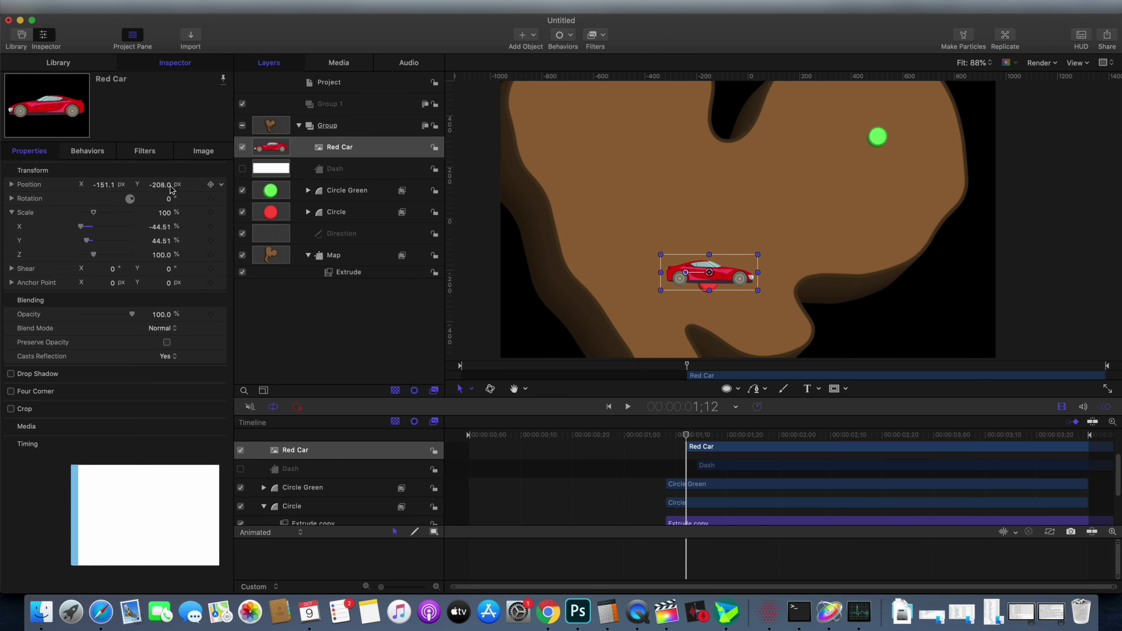
{"action": "left_click_drag", "start_coordinate": [161, 185], "coordinate": [160, 184]}
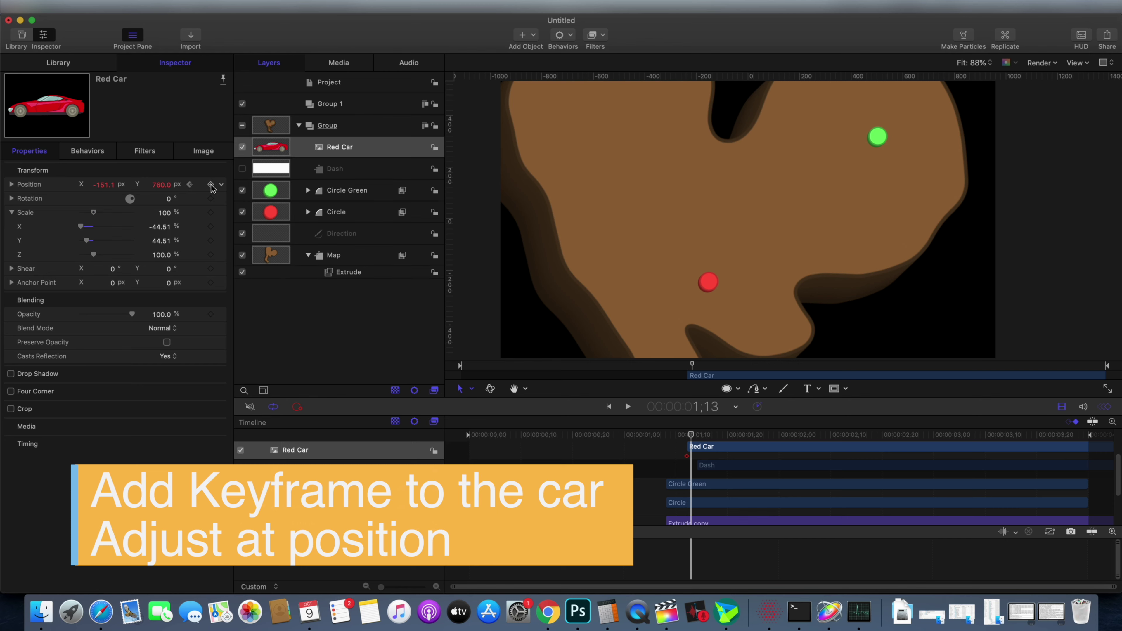
Keyframe the car dropping onto the map at Position Y -216 by 1;20 and preview the drop
{"action": "key", "text": "Right"}
{"action": "key", "text": "Right"}
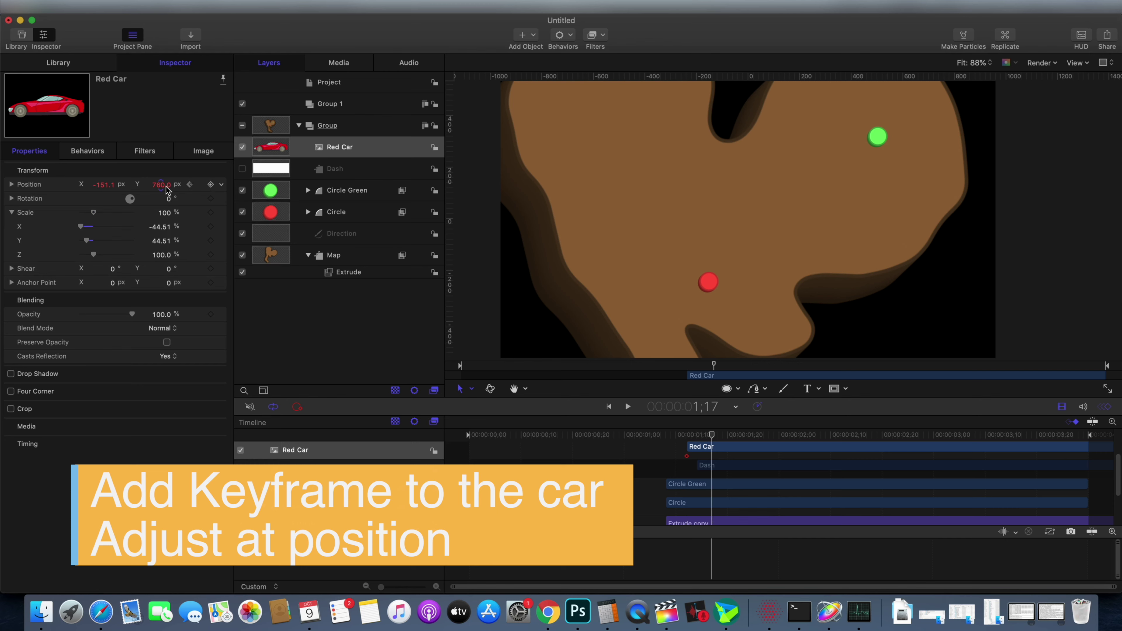
{"action": "left_click_drag", "start_coordinate": [160, 185], "coordinate": [163, 186]}
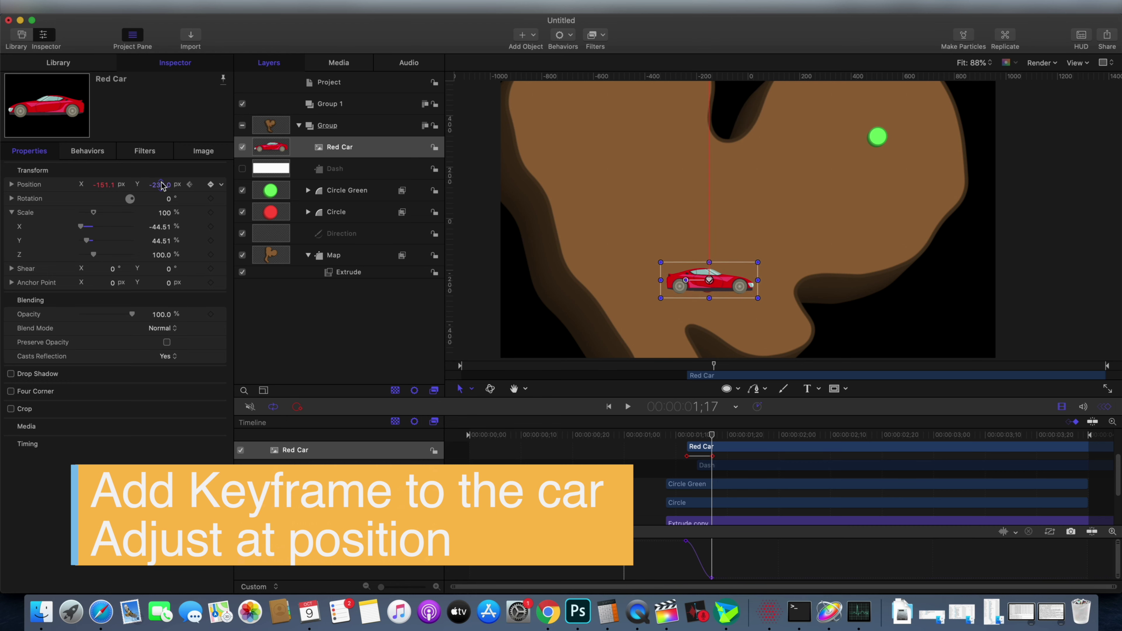
{"action": "key", "text": "Right"}
{"action": "key", "text": "Right"}
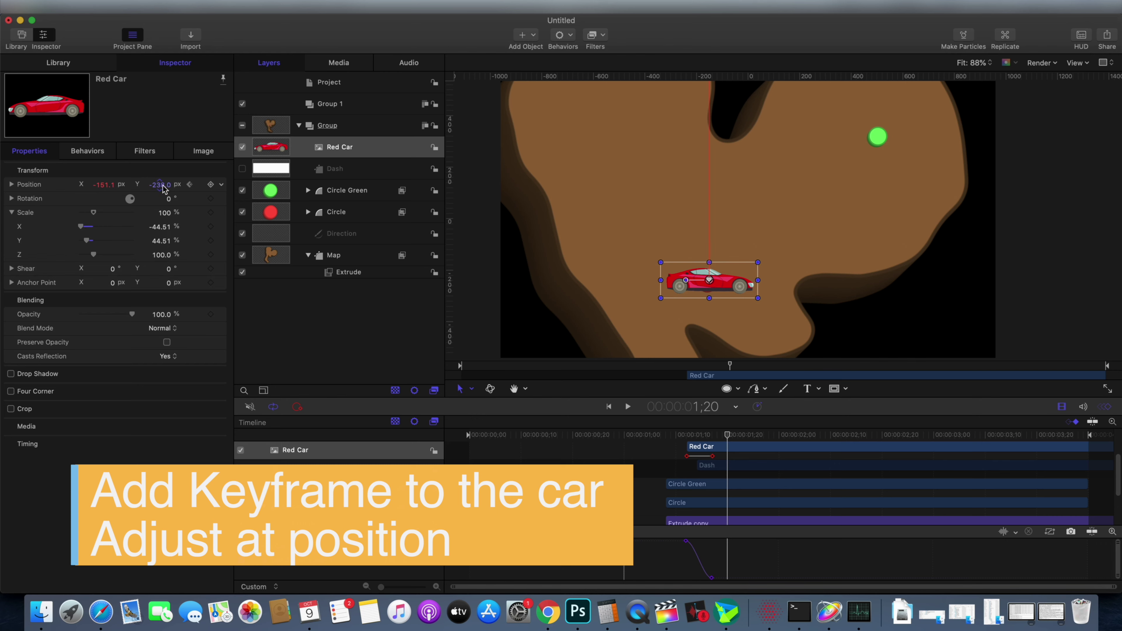
{"action": "left_click_drag", "start_coordinate": [163, 188], "coordinate": [167, 187]}
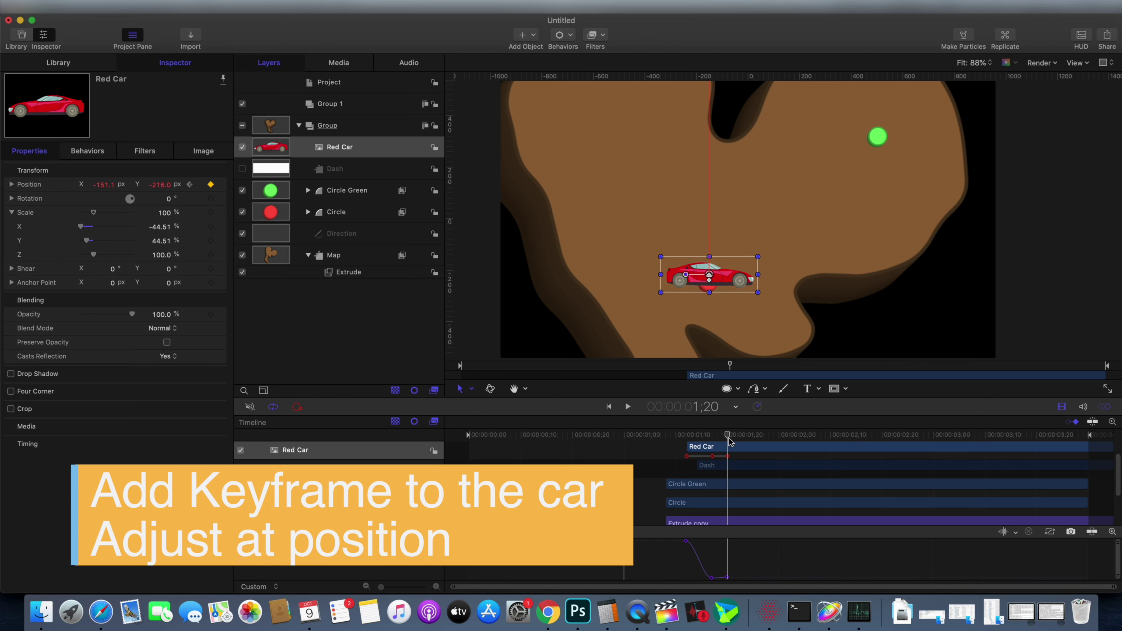
{"action": "key", "text": "space"}
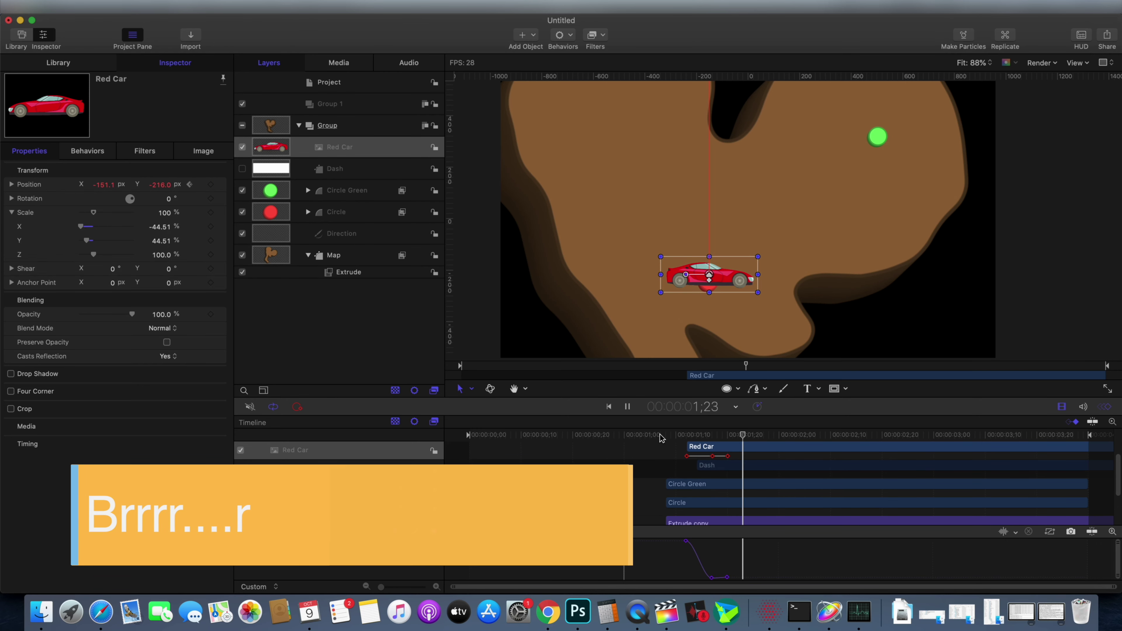
{"action": "left_click_drag", "start_coordinate": [660, 438], "coordinate": [727, 444]}
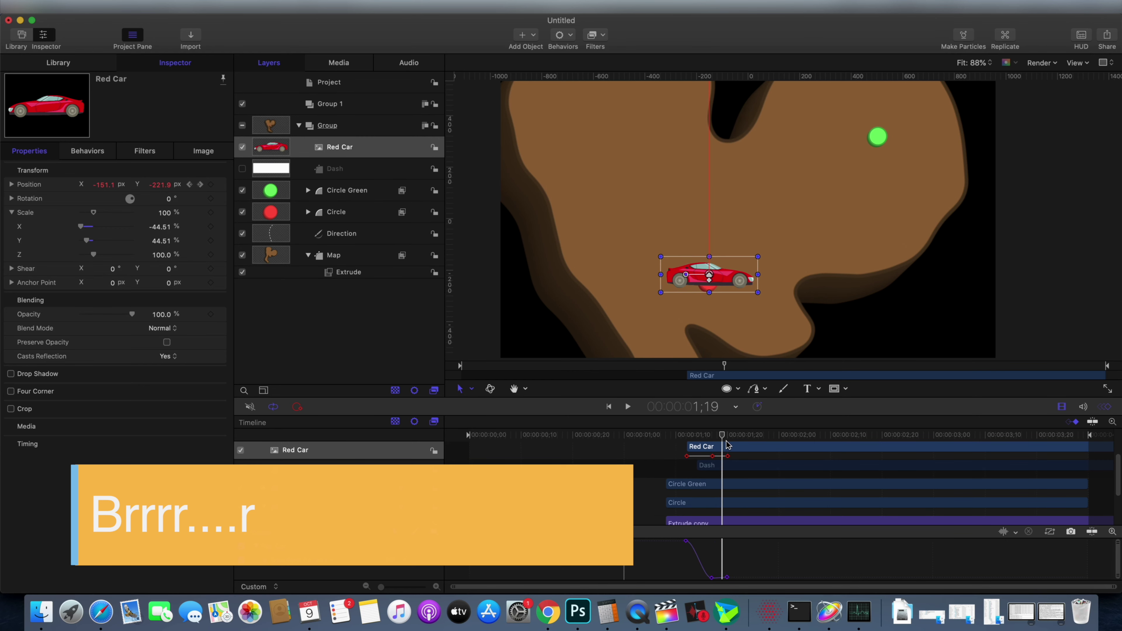
{"action": "left_click", "coordinate": [315, 146]}
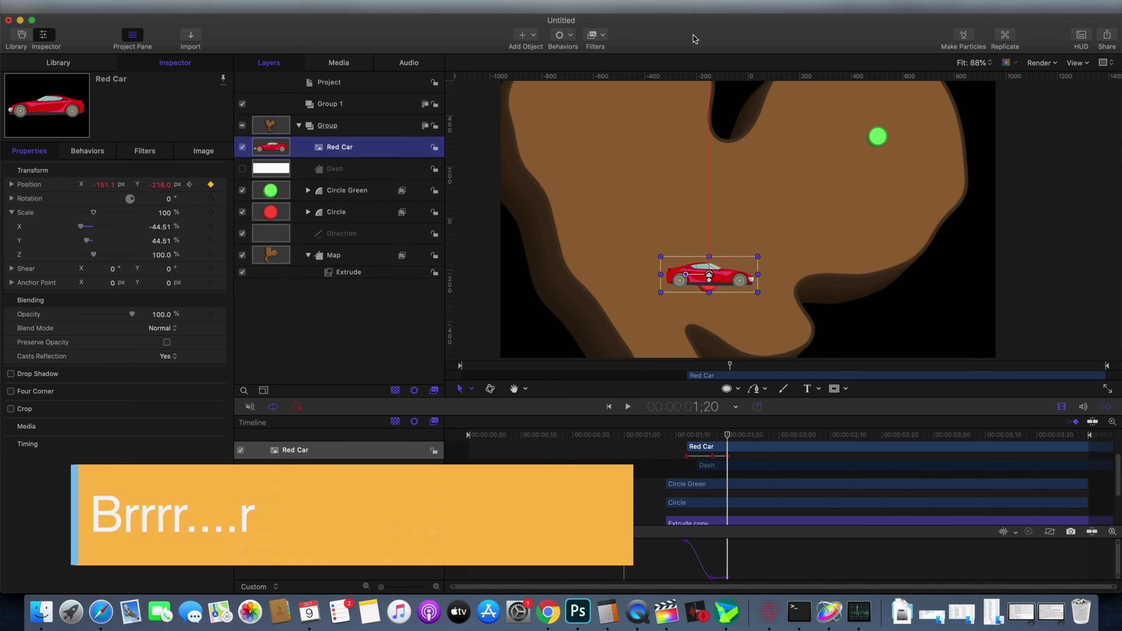
{"action": "left_click", "coordinate": [563, 35]}
Add a Motion Path behaviour with Geometry shape from the Direction layer and Attach To Shape off
{"action": "mouse_move", "coordinate": [591, 60]}
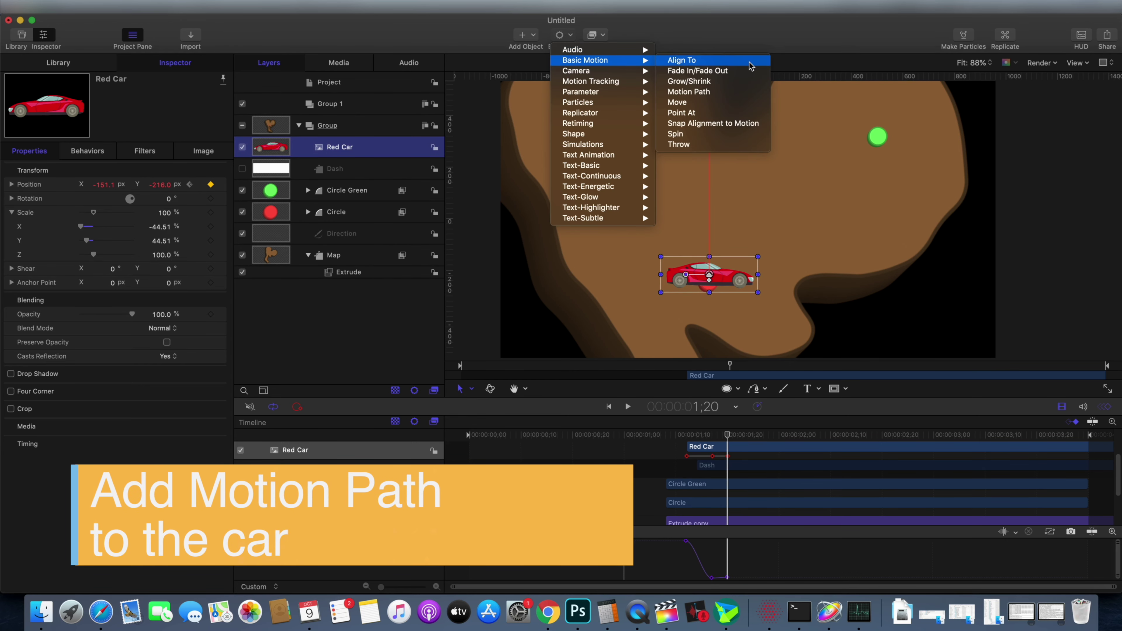
{"action": "left_click", "coordinate": [724, 92]}
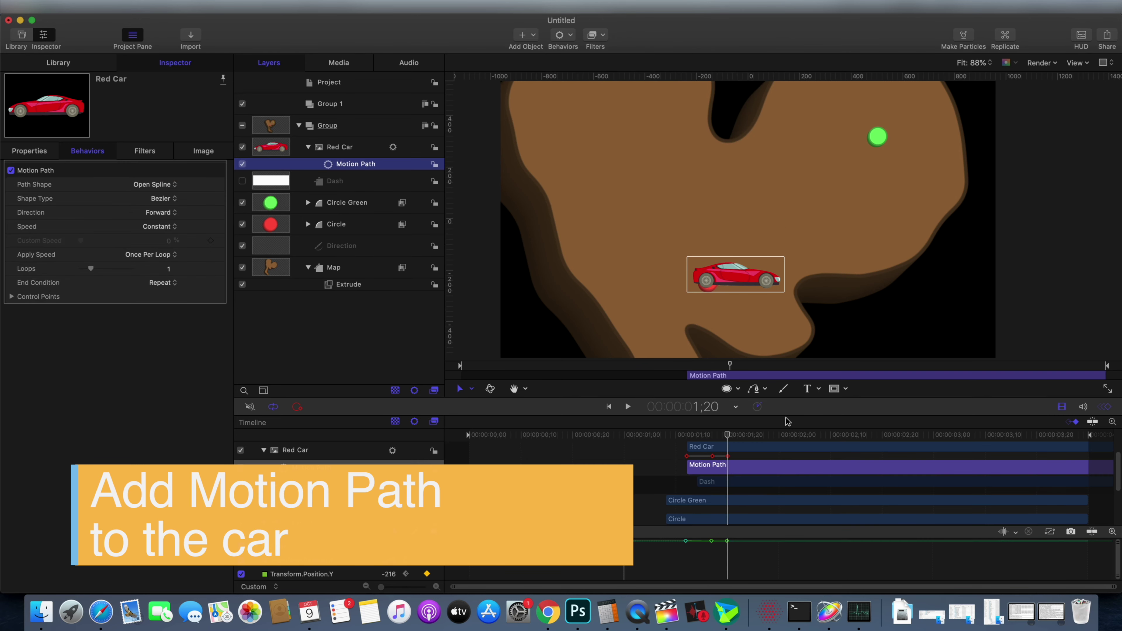
{"action": "left_click_drag", "start_coordinate": [687, 467], "coordinate": [729, 469]}
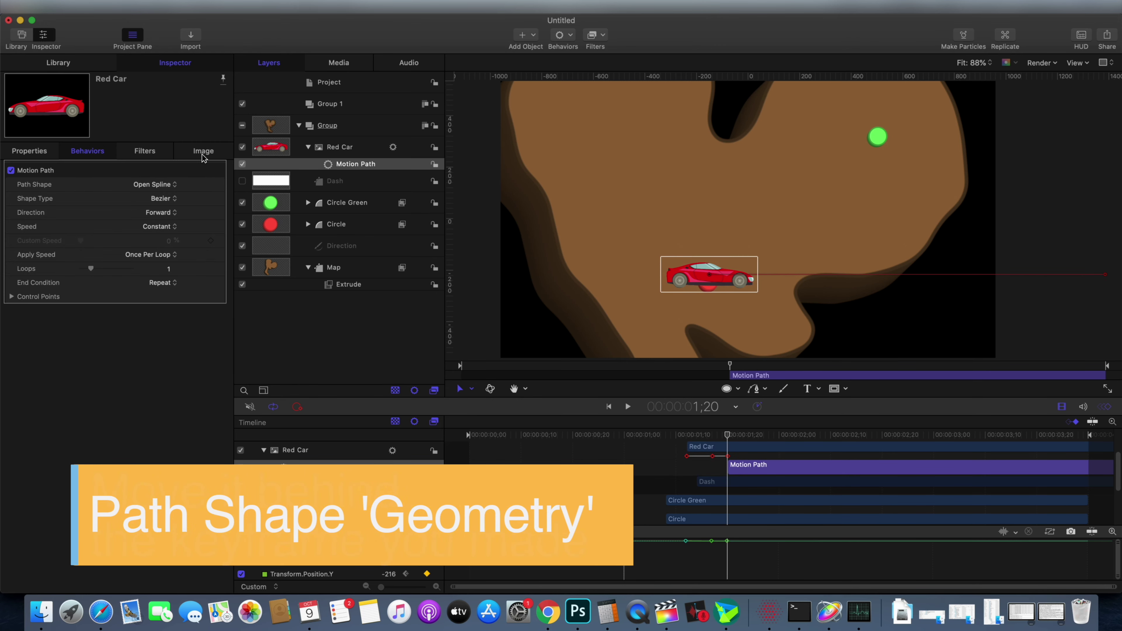
{"action": "left_click", "coordinate": [157, 184]}
{"action": "left_click", "coordinate": [151, 237]}
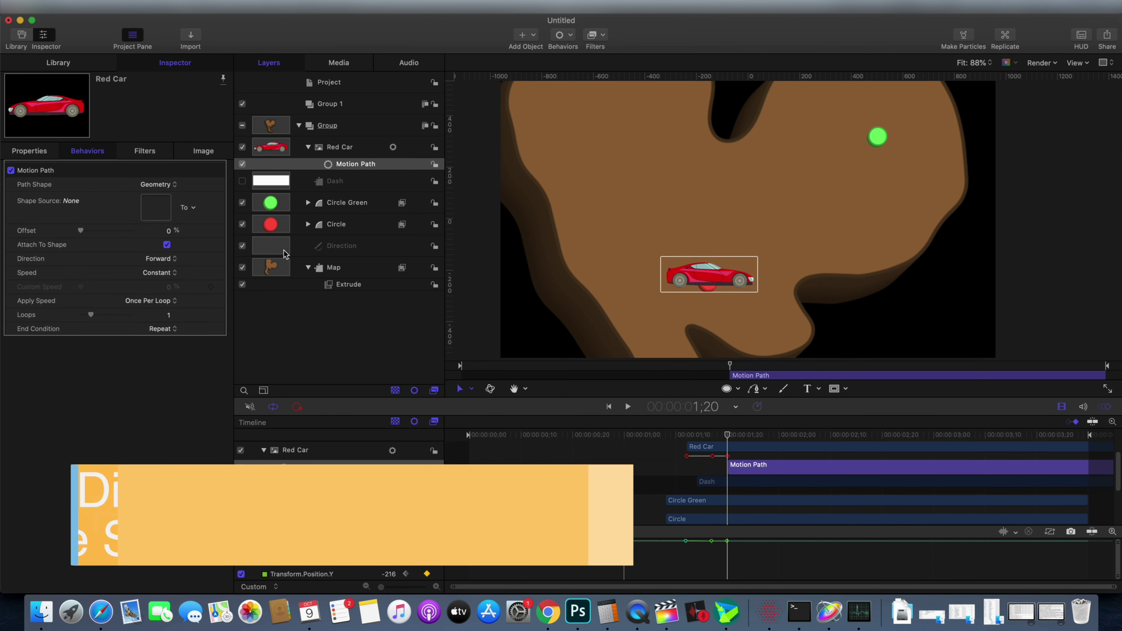
{"action": "mouse_move", "coordinate": [329, 243]}
{"action": "left_mouse_down"}
{"action": "mouse_move", "coordinate": [242, 227]}
{"action": "mouse_move", "coordinate": [193, 205]}
{"action": "mouse_move", "coordinate": [160, 207]}
{"action": "left_mouse_up"}
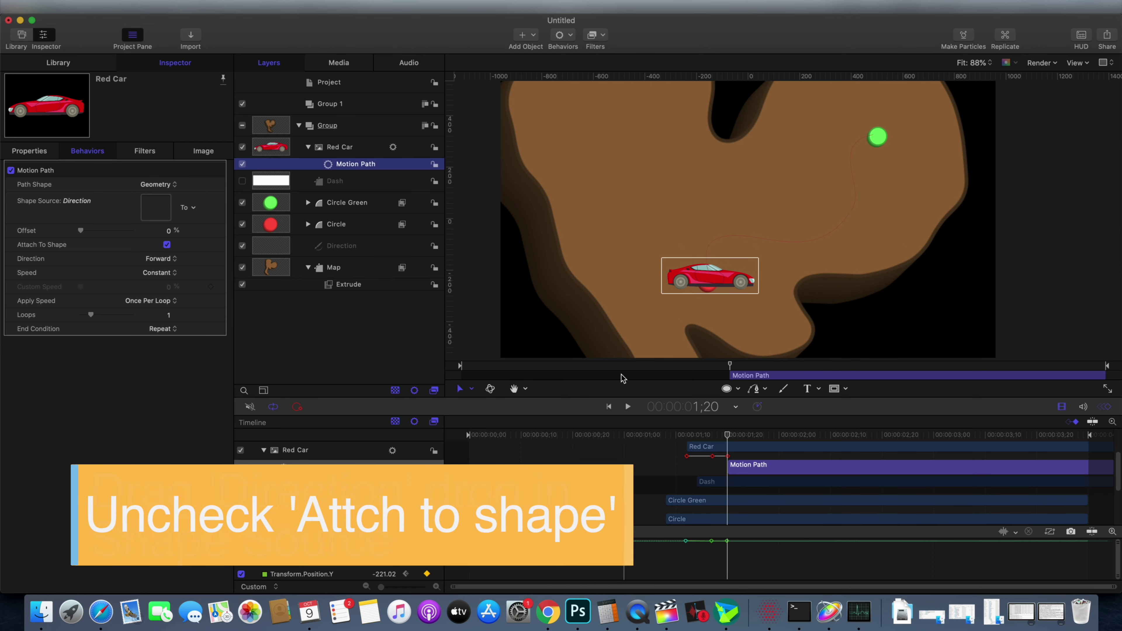
{"action": "left_click", "coordinate": [167, 245]}
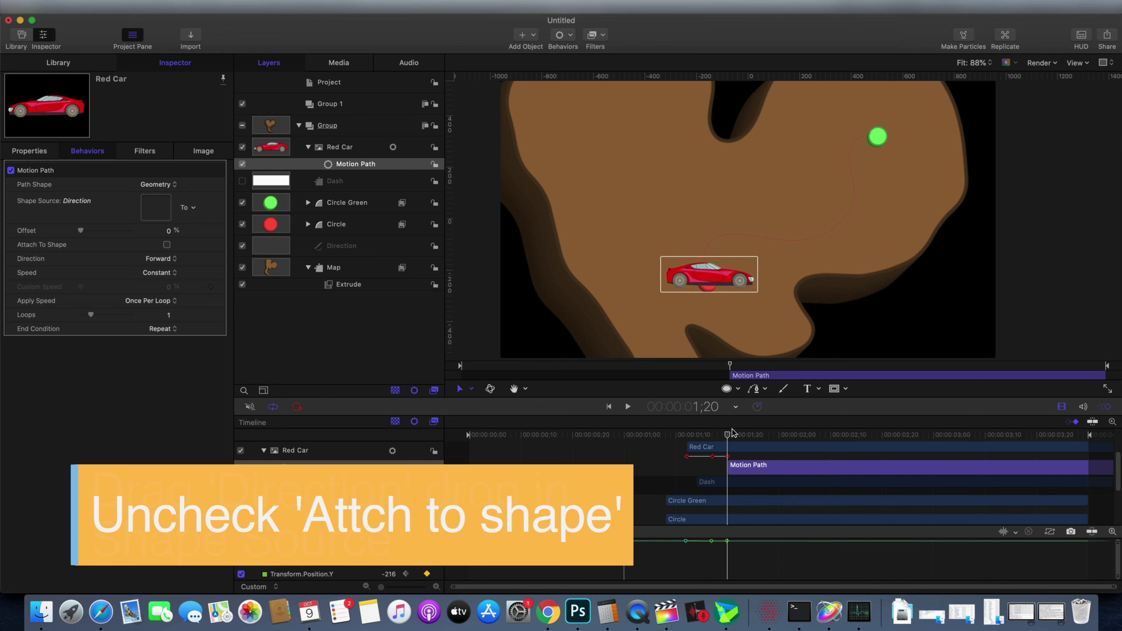
{"action": "mouse_move", "coordinate": [732, 432]}
{"action": "left_mouse_down"}
{"action": "mouse_move", "coordinate": [686, 451]}
{"action": "mouse_move", "coordinate": [748, 443]}
{"action": "left_mouse_up"}
{"action": "scroll", "coordinate": [800, 477], "scroll_direction": "down", "scroll_amount": 5}
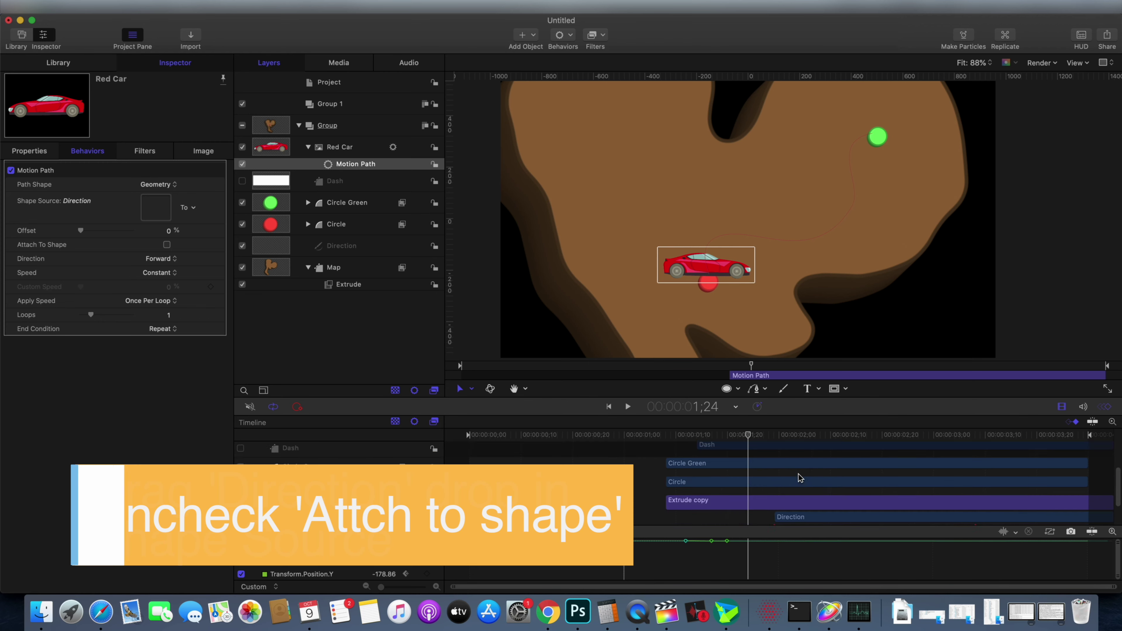
Trim the Motion Path's out point to 3;08
{"action": "scroll", "coordinate": [800, 477], "scroll_direction": "down", "scroll_amount": 2}
{"action": "key", "text": "space"}
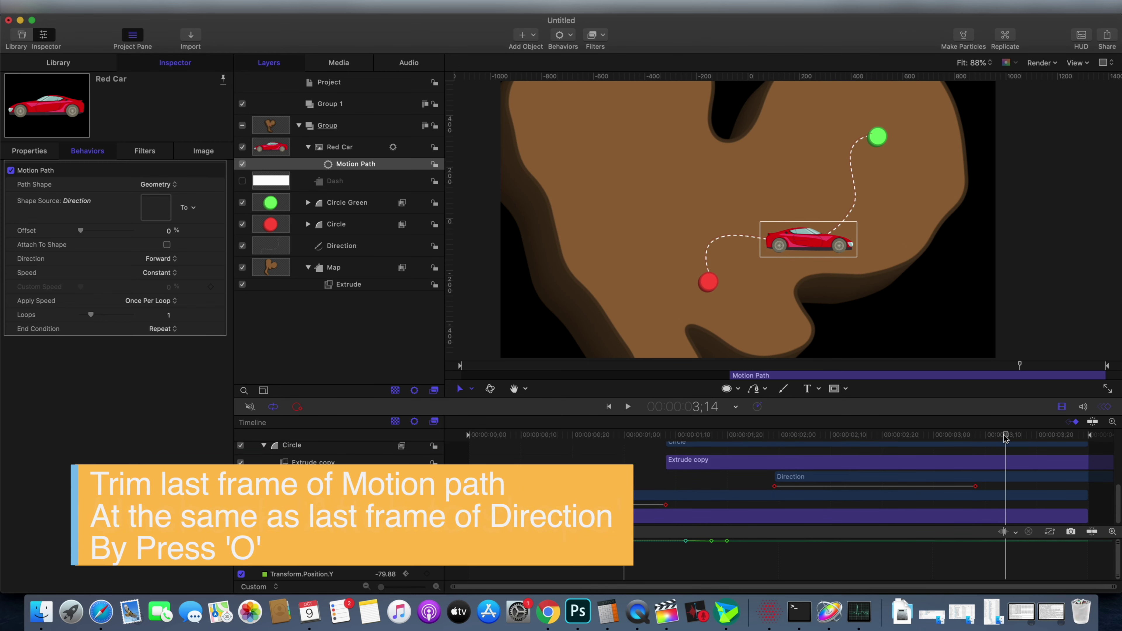
{"action": "left_click_drag", "start_coordinate": [1006, 437], "coordinate": [977, 444]}
{"action": "scroll", "coordinate": [976, 485], "scroll_direction": "up", "scroll_amount": 2}
{"action": "scroll", "coordinate": [974, 475], "scroll_direction": "up", "scroll_amount": 2}
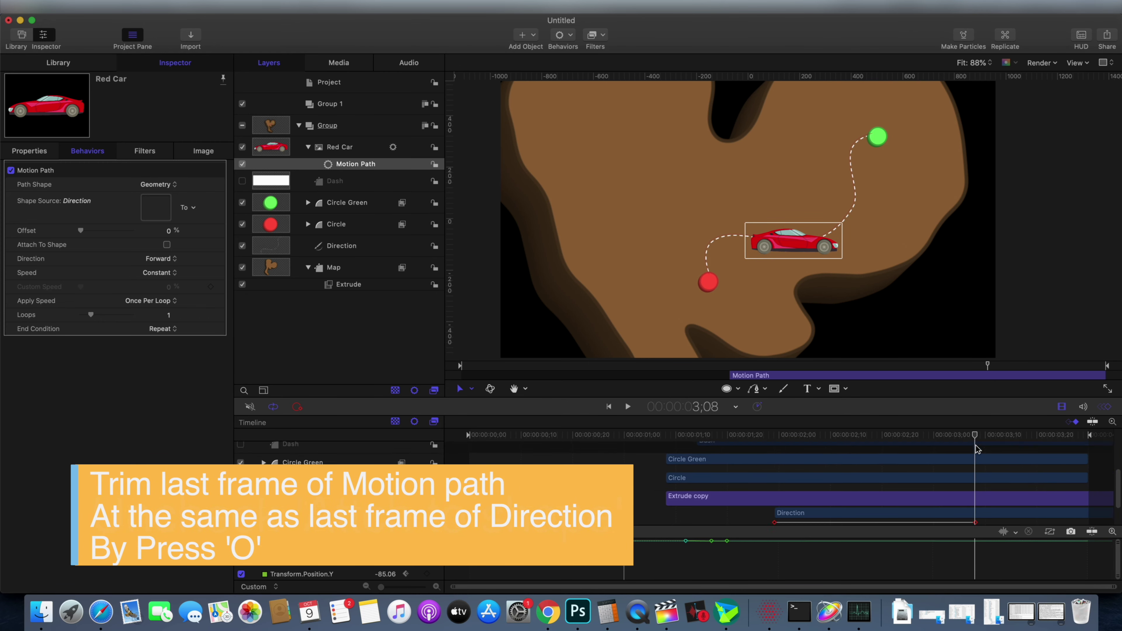
{"action": "scroll", "coordinate": [972, 465], "scroll_direction": "up", "scroll_amount": 2}
{"action": "key", "text": "o"}
{"action": "scroll", "coordinate": [974, 470], "scroll_direction": "down", "scroll_amount": 2}
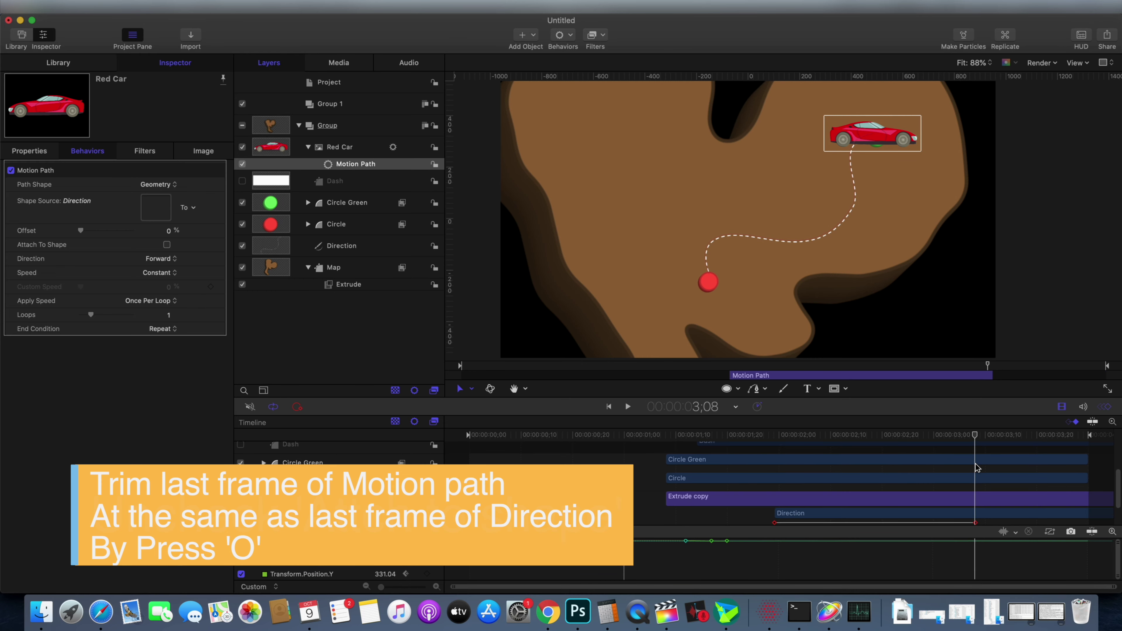
{"action": "scroll", "coordinate": [975, 469], "scroll_direction": "up", "scroll_amount": 2}
Move the Motion Path's in point to about 1;29 and play back to check the drive
{"action": "left_click_drag", "start_coordinate": [974, 437], "coordinate": [781, 454]}
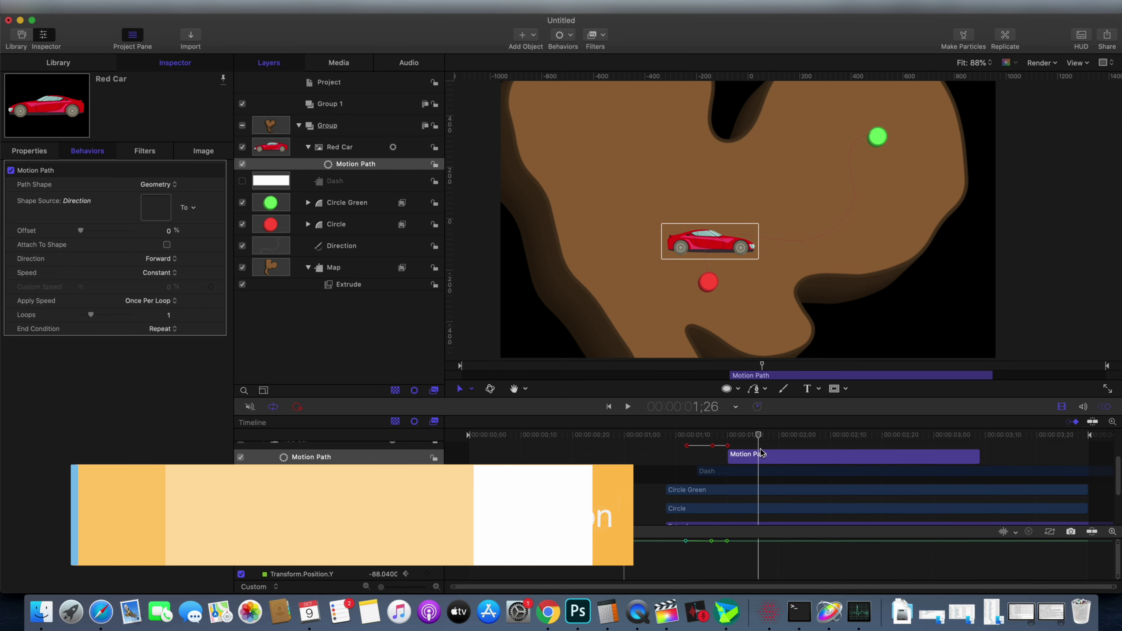
{"action": "scroll", "coordinate": [781, 454], "scroll_direction": "up", "scroll_amount": 2}
{"action": "scroll", "coordinate": [784, 459], "scroll_direction": "down", "scroll_amount": 2}
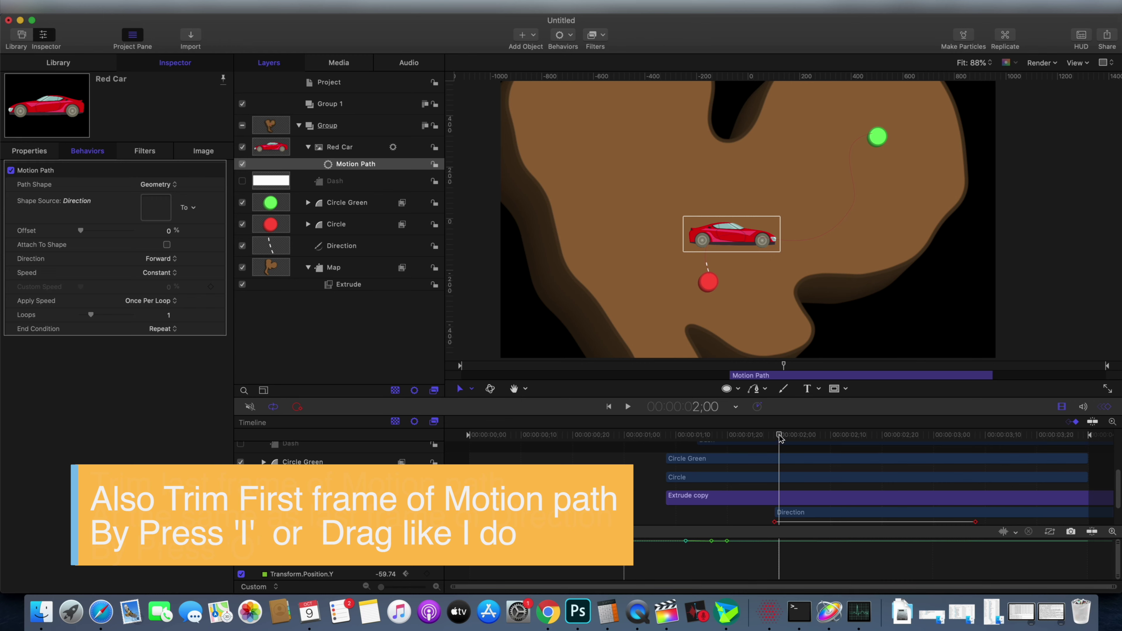
{"action": "left_click_drag", "start_coordinate": [780, 438], "coordinate": [773, 437]}
{"action": "scroll", "coordinate": [781, 463], "scroll_direction": "up", "scroll_amount": 2}
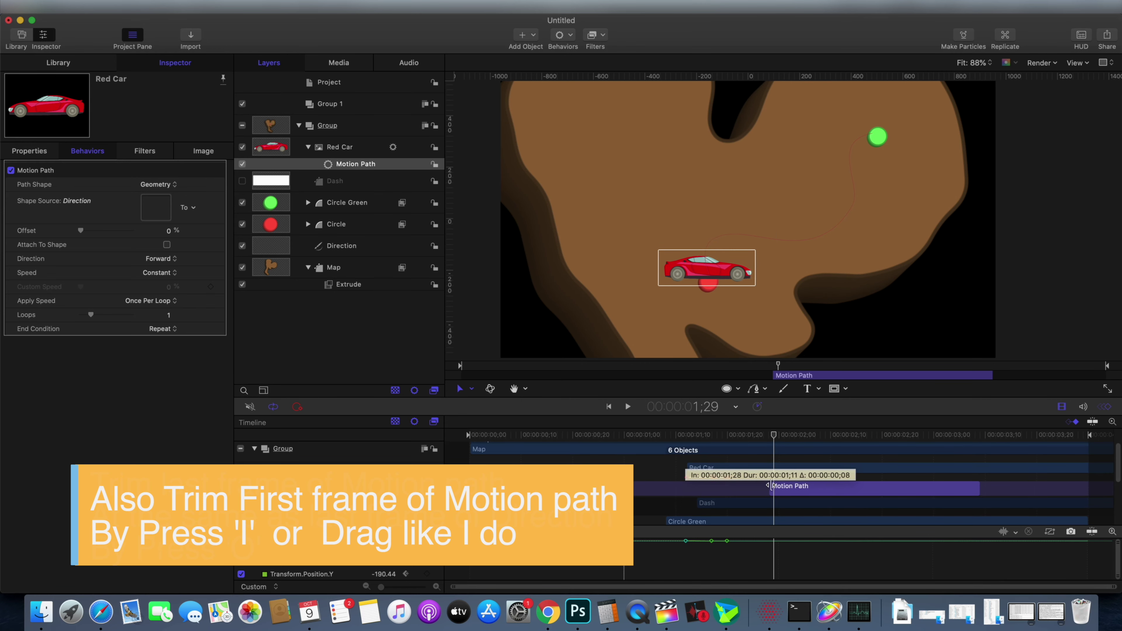
{"action": "left_click_drag", "start_coordinate": [729, 486], "coordinate": [775, 486]}
{"action": "key", "text": "space"}
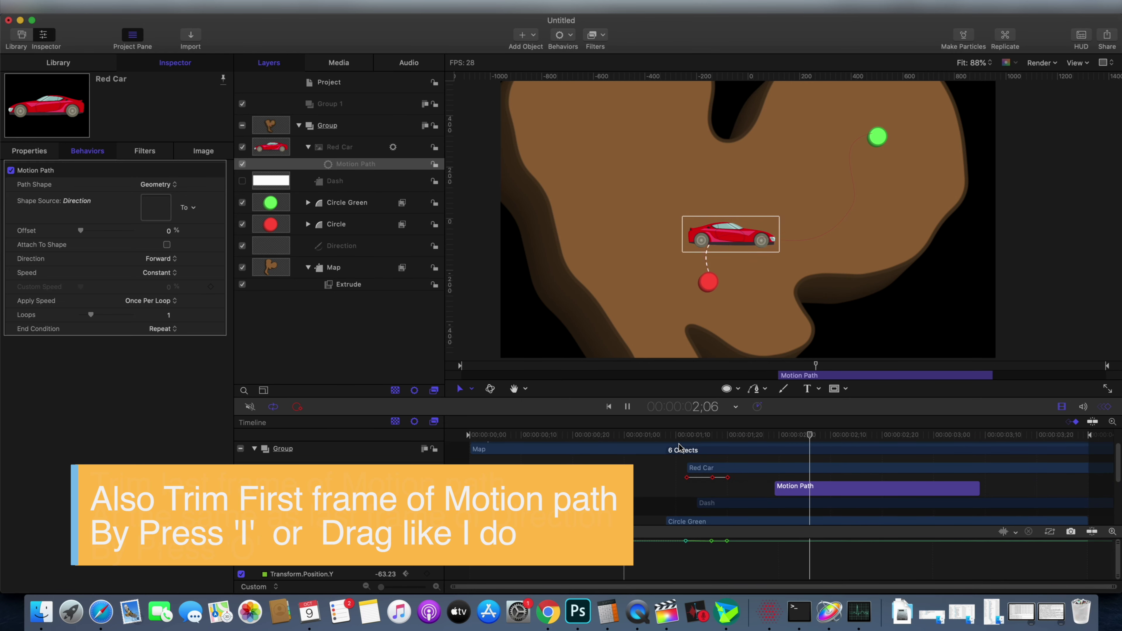
{"action": "scroll", "coordinate": [753, 478], "scroll_direction": "down", "scroll_amount": 1}
{"action": "scroll", "coordinate": [752, 478], "scroll_direction": "up", "scroll_amount": 1}
{"action": "left_click", "coordinate": [825, 435]}
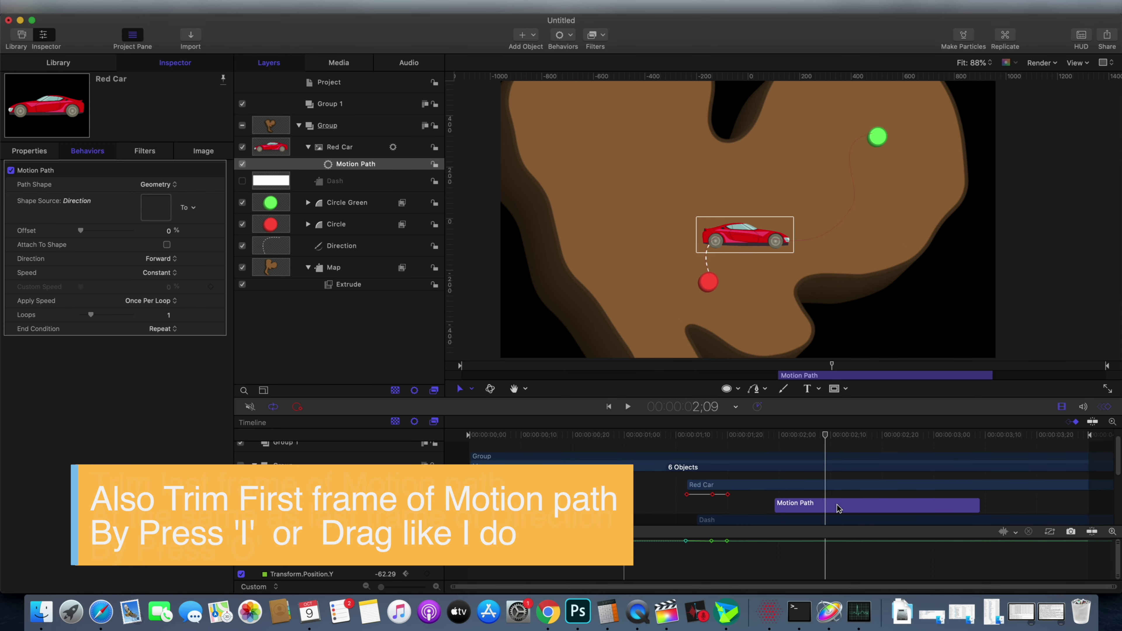
{"action": "left_click", "coordinate": [566, 41]}
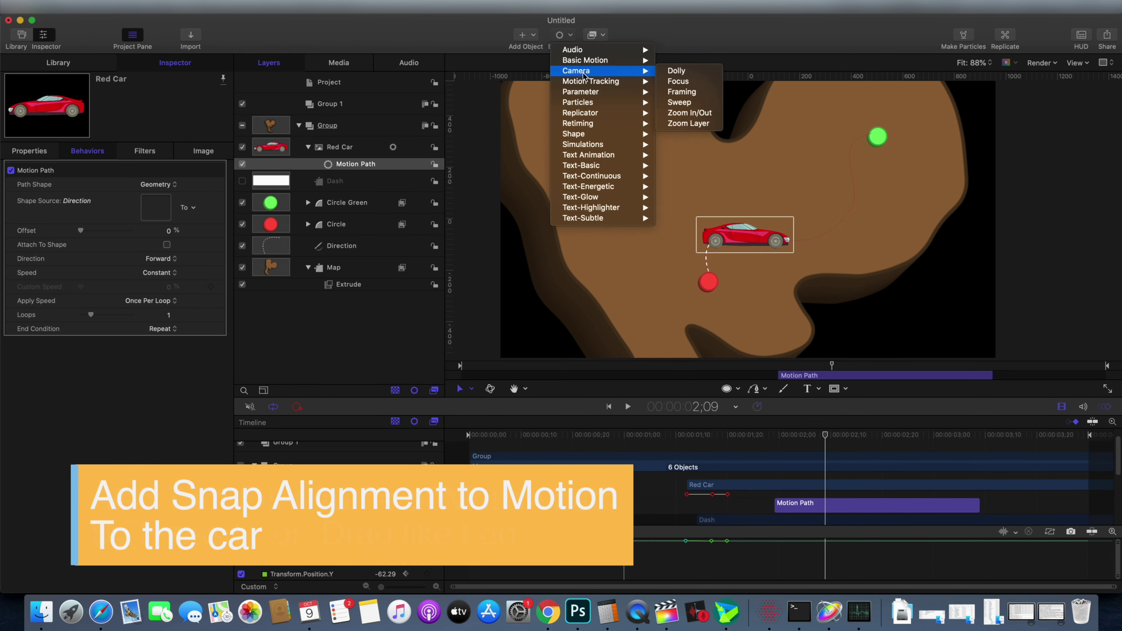
Add a Snap Alignment to Motion behaviour to the car, starting at 1;09
{"action": "mouse_move", "coordinate": [617, 86]}
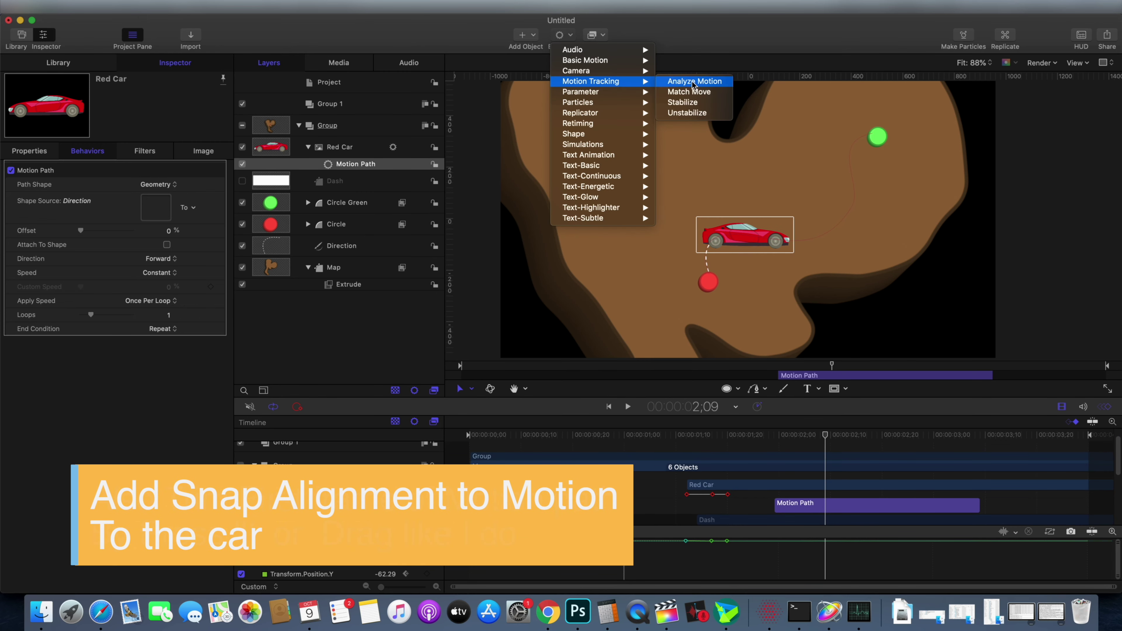
{"action": "mouse_move", "coordinate": [619, 60]}
{"action": "left_click", "coordinate": [707, 125]}
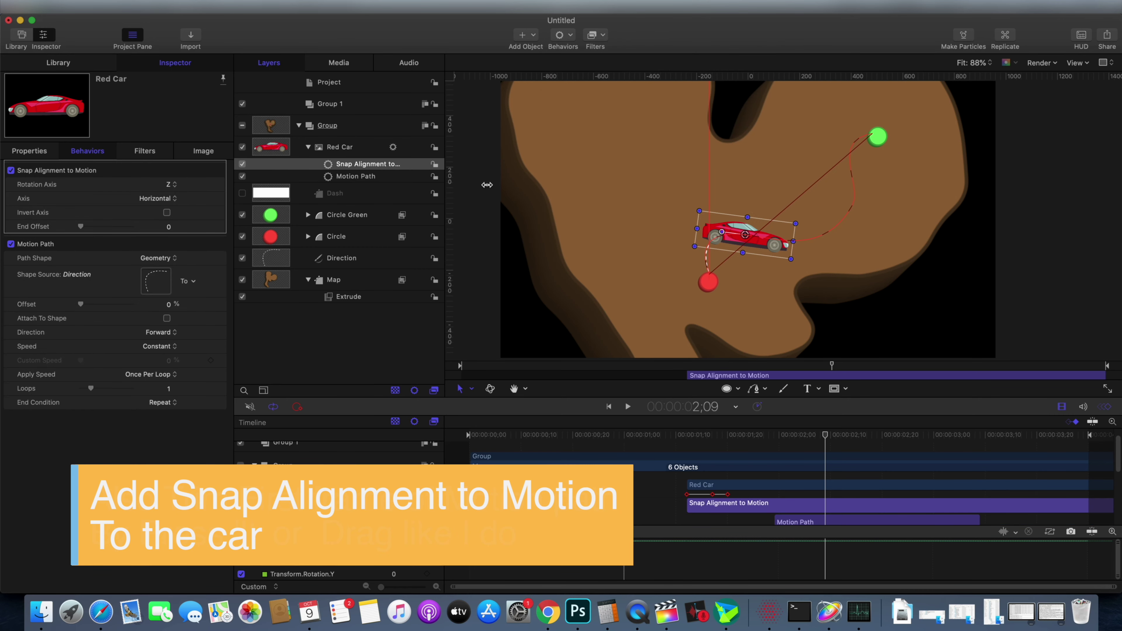
{"action": "mouse_move", "coordinate": [825, 435]}
{"action": "left_mouse_down"}
{"action": "mouse_move", "coordinate": [675, 448]}
{"action": "mouse_move", "coordinate": [776, 440]}
{"action": "left_mouse_up"}
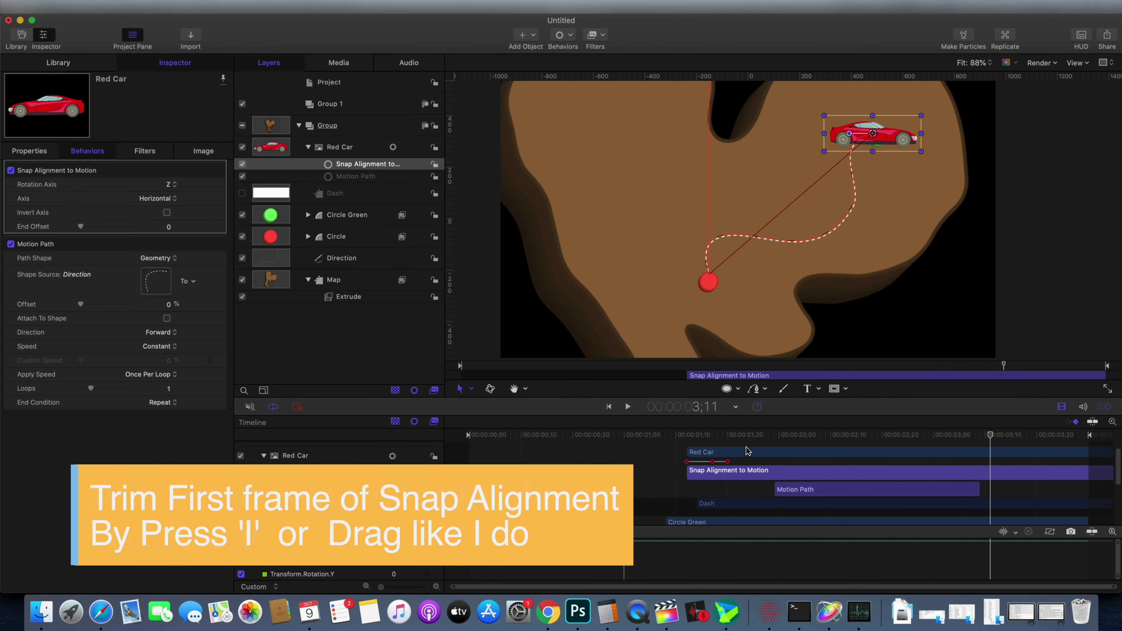
{"action": "left_click_drag", "start_coordinate": [690, 493], "coordinate": [774, 493]}
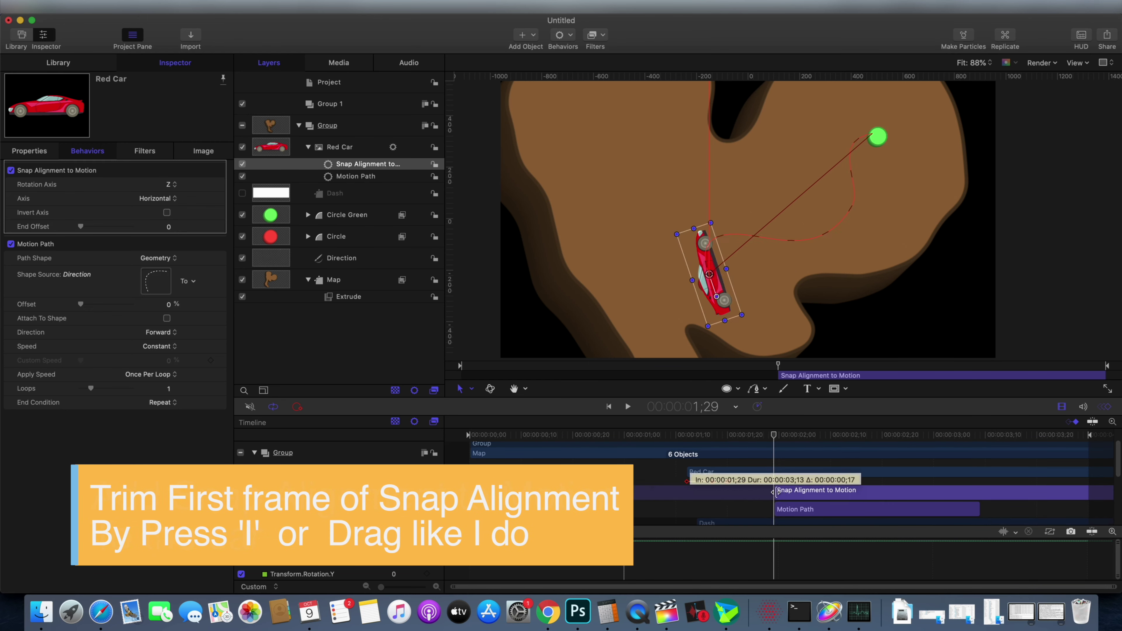
Trim Snap Alignment to Motion's end to 3;08 and play back to check the car's heading
{"action": "left_click", "coordinate": [975, 437]}
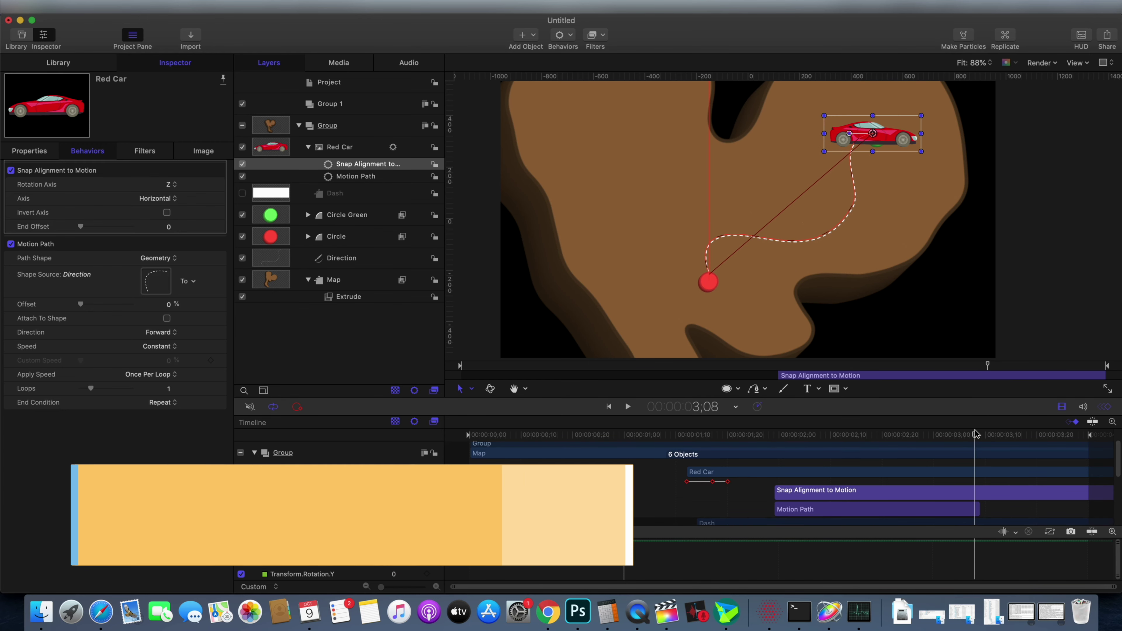
{"action": "key", "text": "o"}
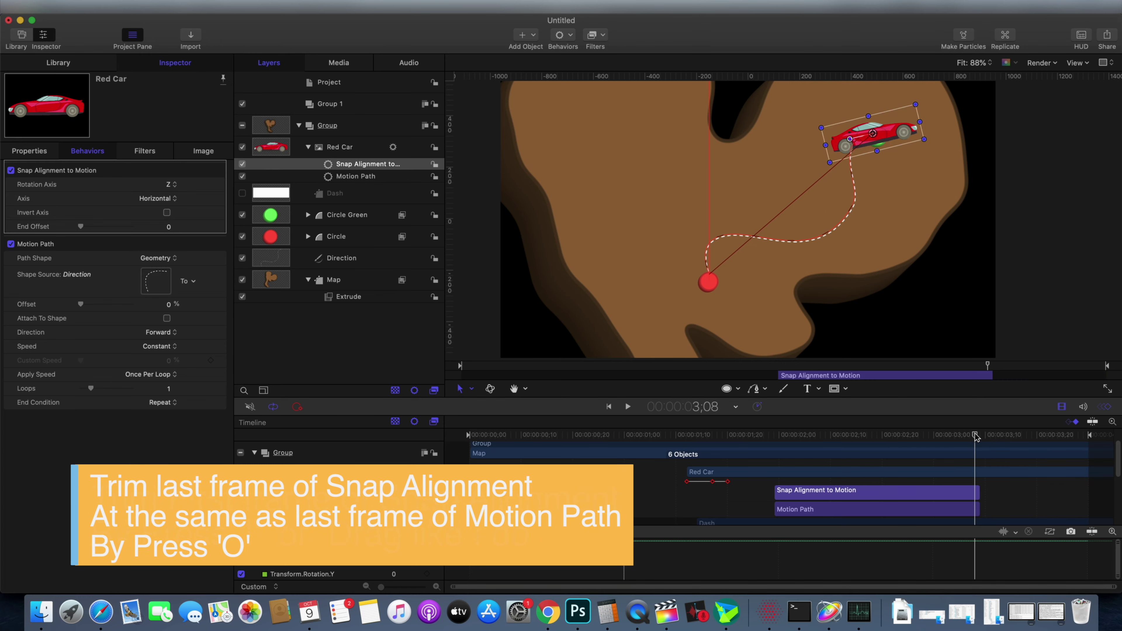
{"action": "left_click_drag", "start_coordinate": [976, 437], "coordinate": [763, 437]}
{"action": "key", "text": "space"}
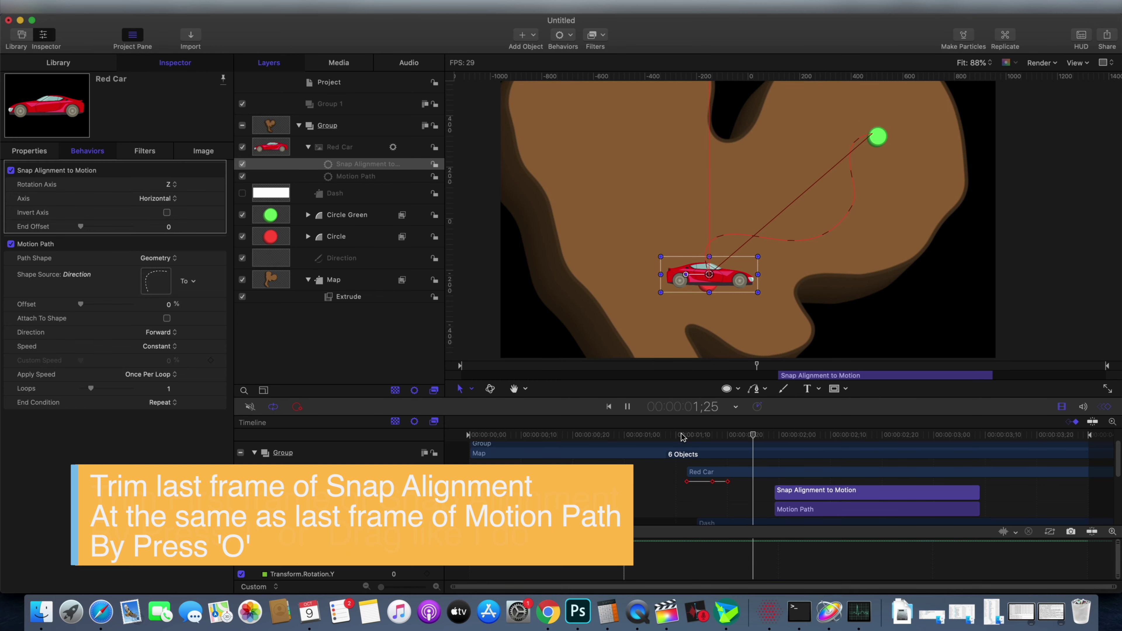
{"action": "left_click", "coordinate": [696, 437]}
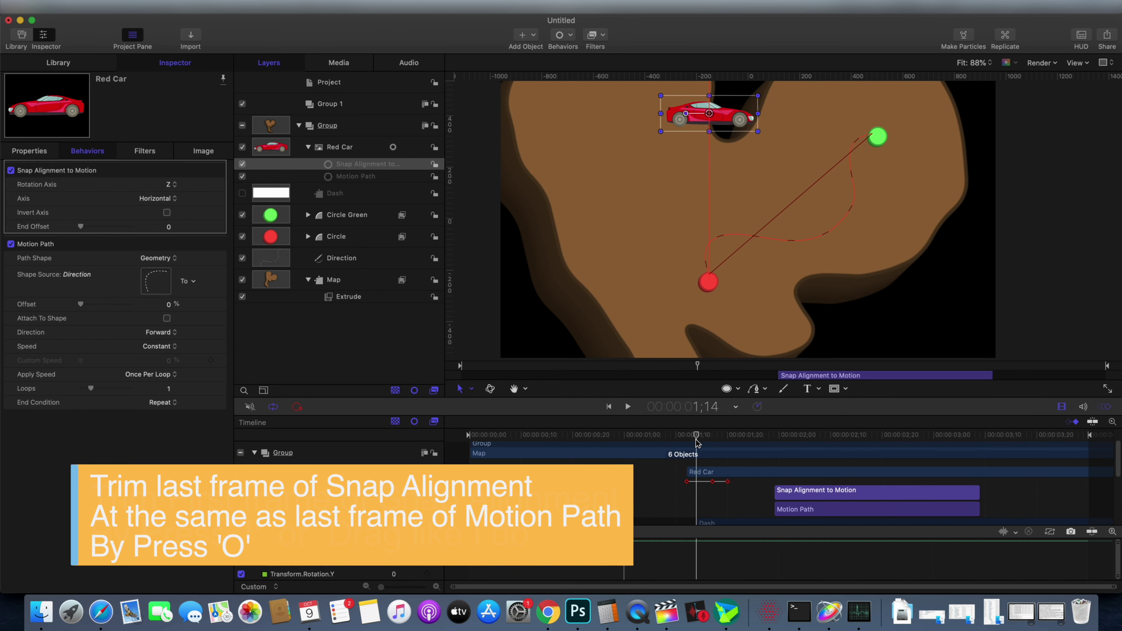
{"action": "mouse_move", "coordinate": [697, 437]}
{"action": "left_mouse_down"}
{"action": "mouse_move", "coordinate": [738, 437]}
{"action": "mouse_move", "coordinate": [727, 457]}
{"action": "mouse_move", "coordinate": [768, 442]}
{"action": "left_mouse_up"}
Keyframe the Red Car's rotation at 1;28 so it turns correctly, then review the turn
{"action": "left_click_drag", "start_coordinate": [795, 510], "coordinate": [795, 461]}
{"action": "left_click", "coordinate": [795, 462]}
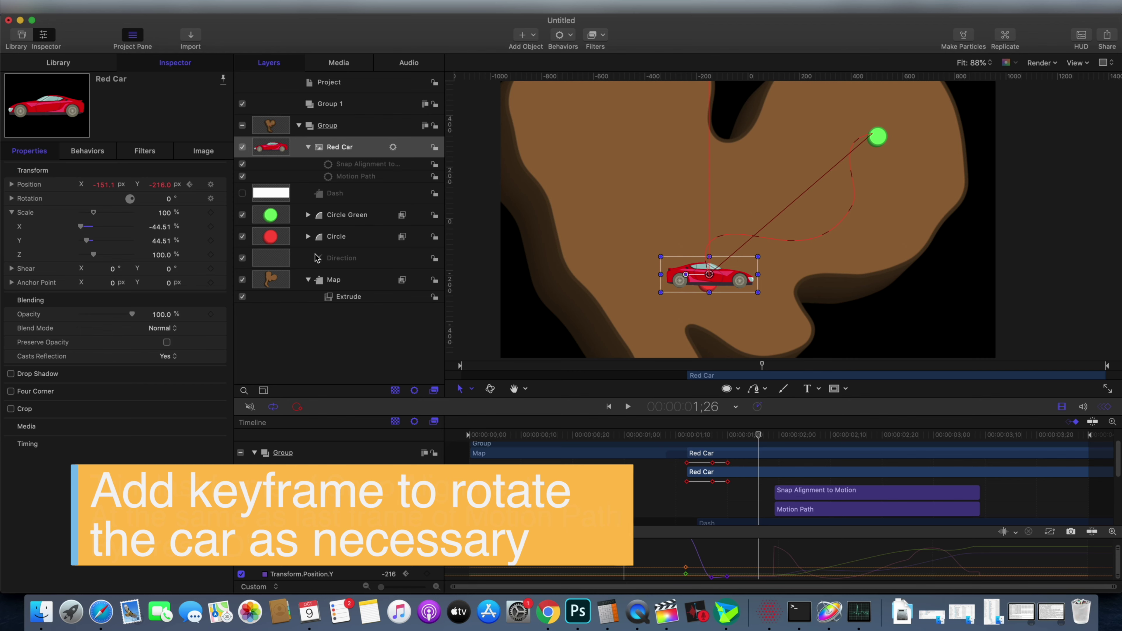
{"action": "left_click", "coordinate": [763, 436]}
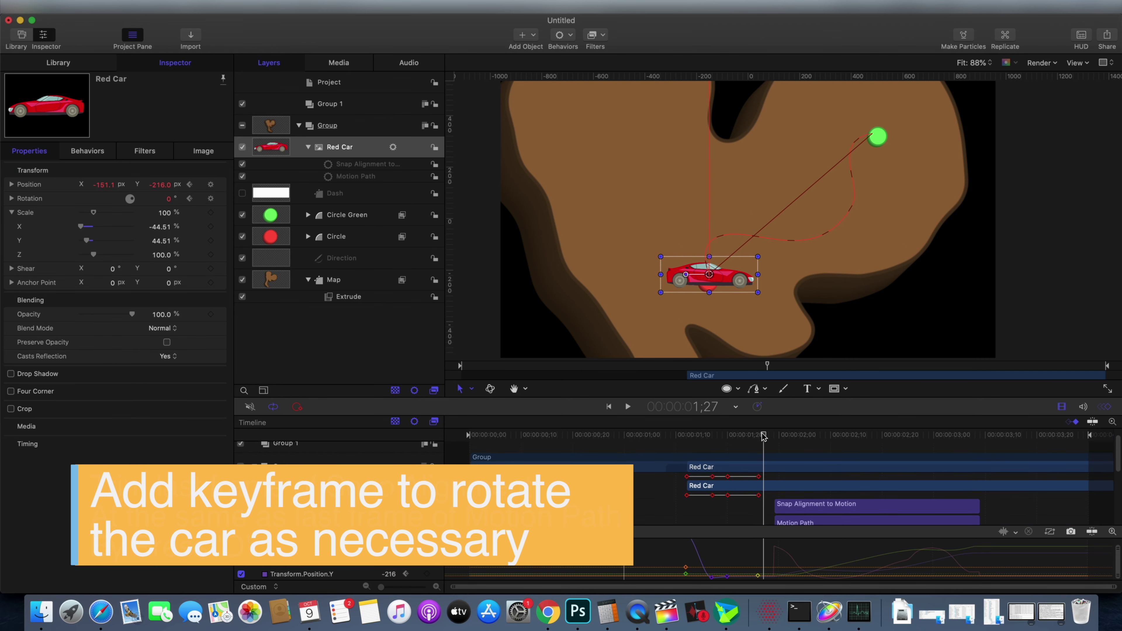
{"action": "left_click_drag", "start_coordinate": [770, 437], "coordinate": [773, 438]}
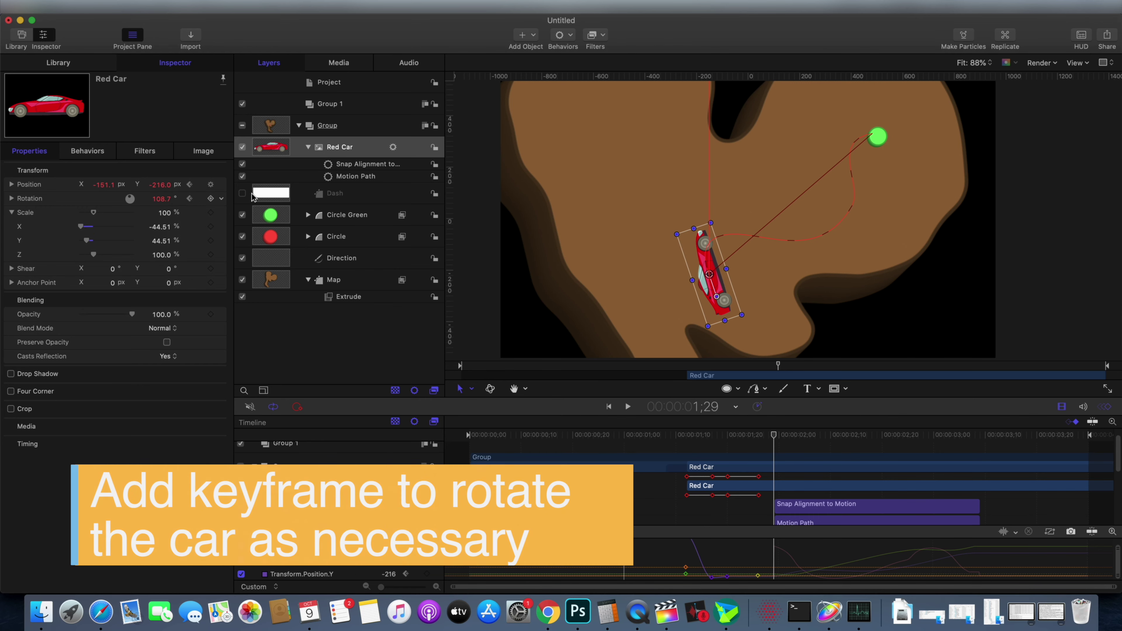
{"action": "key", "text": "Left"}
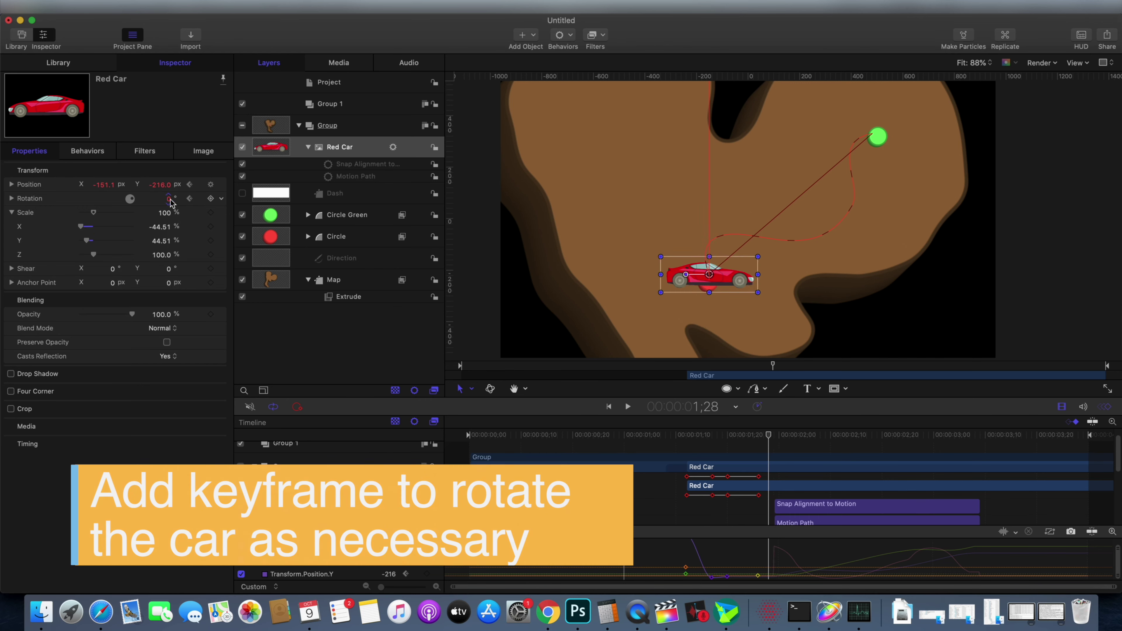
{"action": "left_click_drag", "start_coordinate": [171, 203], "coordinate": [168, 200]}
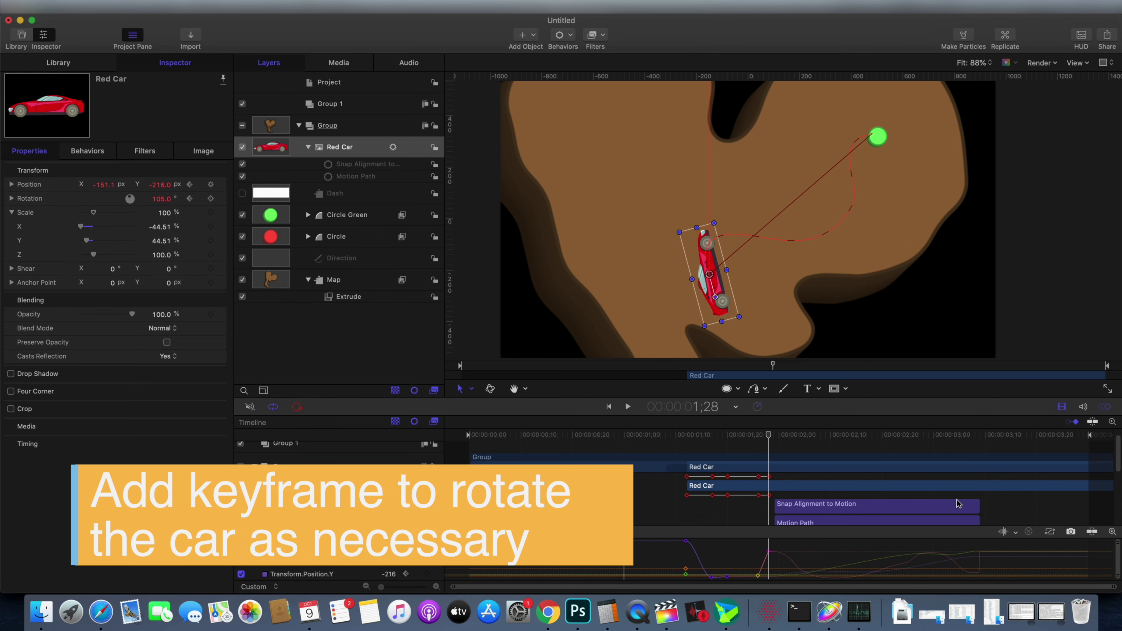
{"action": "left_click_drag", "start_coordinate": [767, 437], "coordinate": [759, 438]}
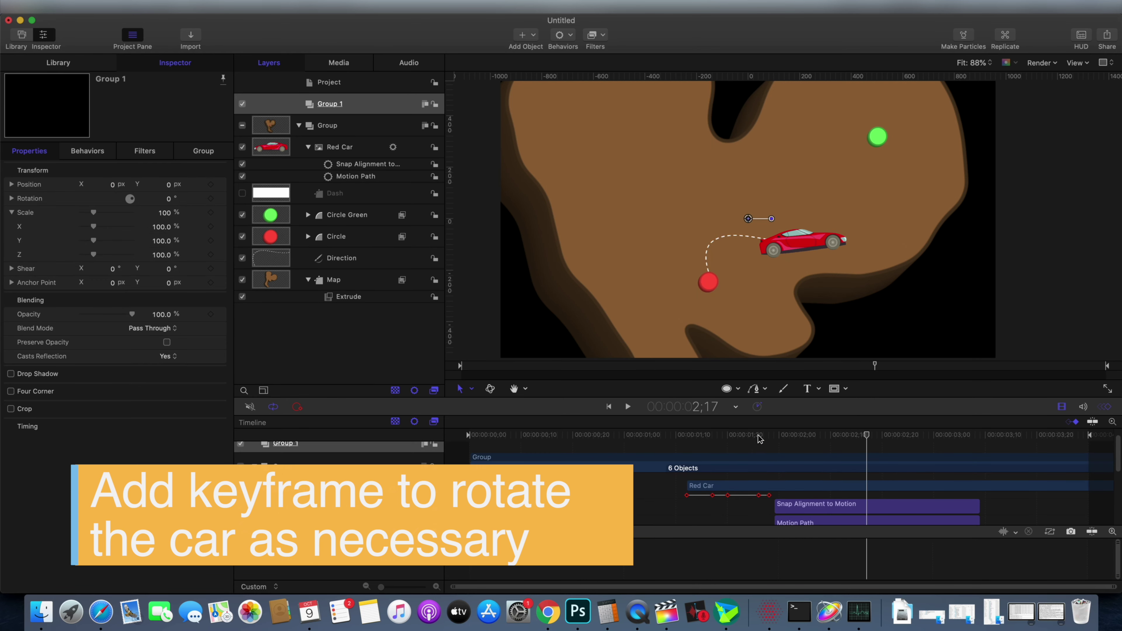
{"action": "left_click", "coordinate": [759, 438]}
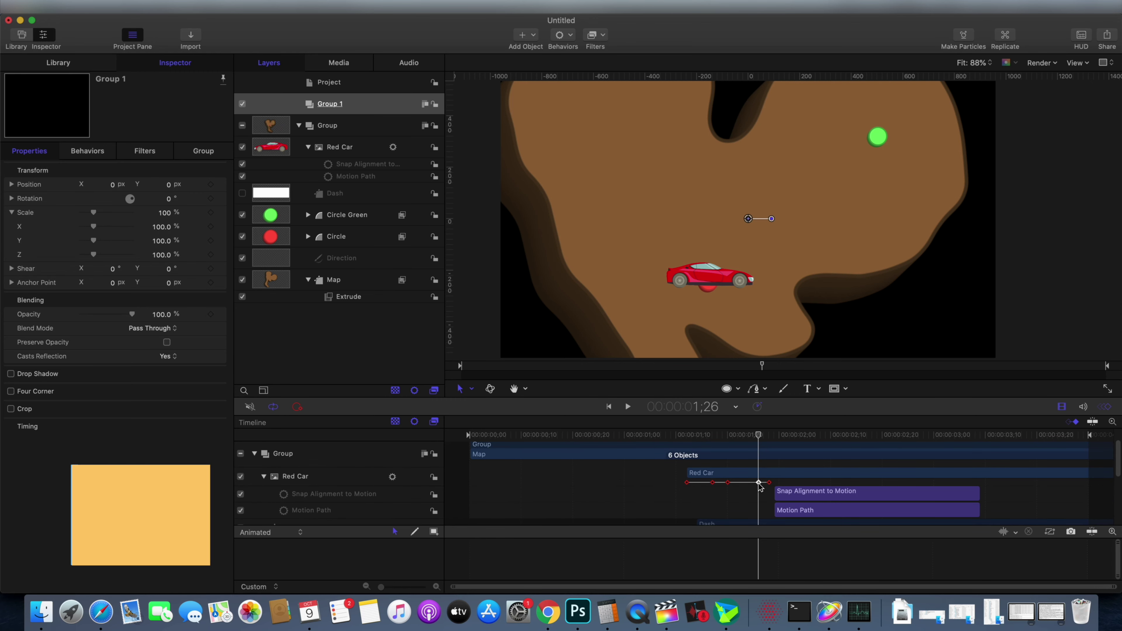
{"action": "left_click_drag", "start_coordinate": [758, 437], "coordinate": [752, 439]}
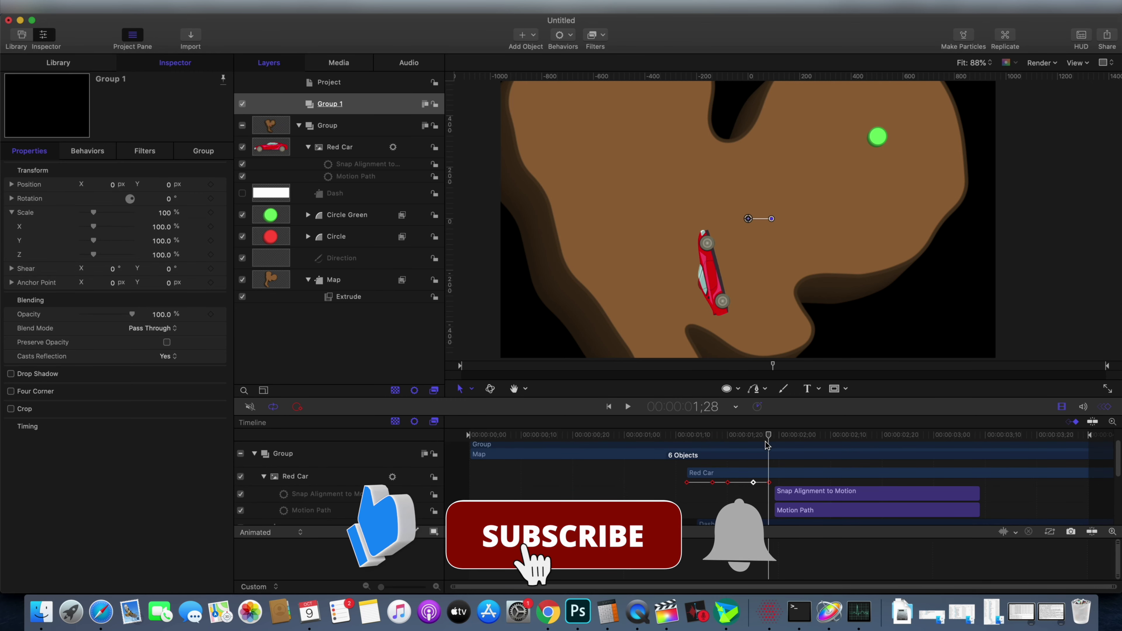
{"action": "left_click_drag", "start_coordinate": [751, 439], "coordinate": [681, 450]}
{"action": "key", "text": "space"}
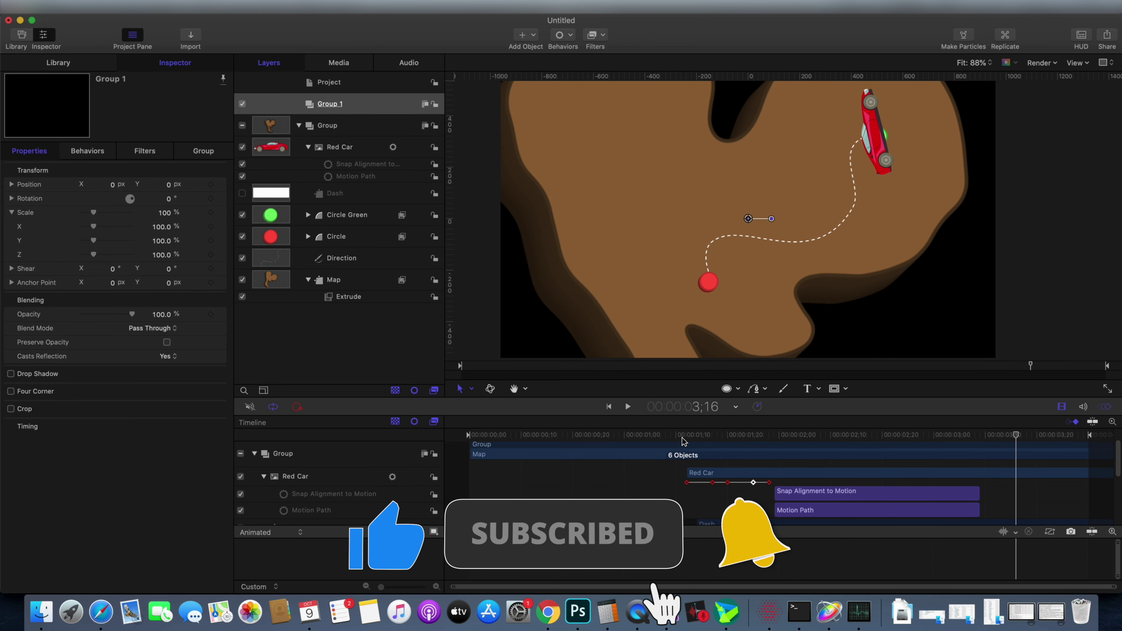
Set the car's rotation to 0 near the path's end at 3;09 so it parks level, then review the drive
{"action": "left_click", "coordinate": [340, 147]}
{"action": "key", "text": "space"}
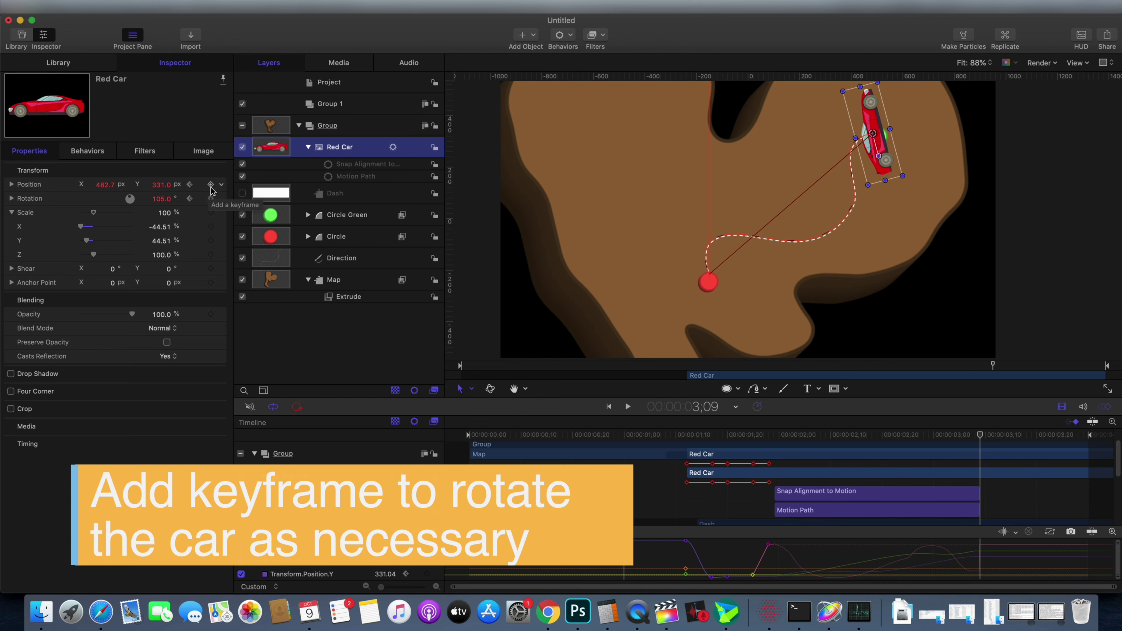
{"action": "left_click", "coordinate": [212, 188]}
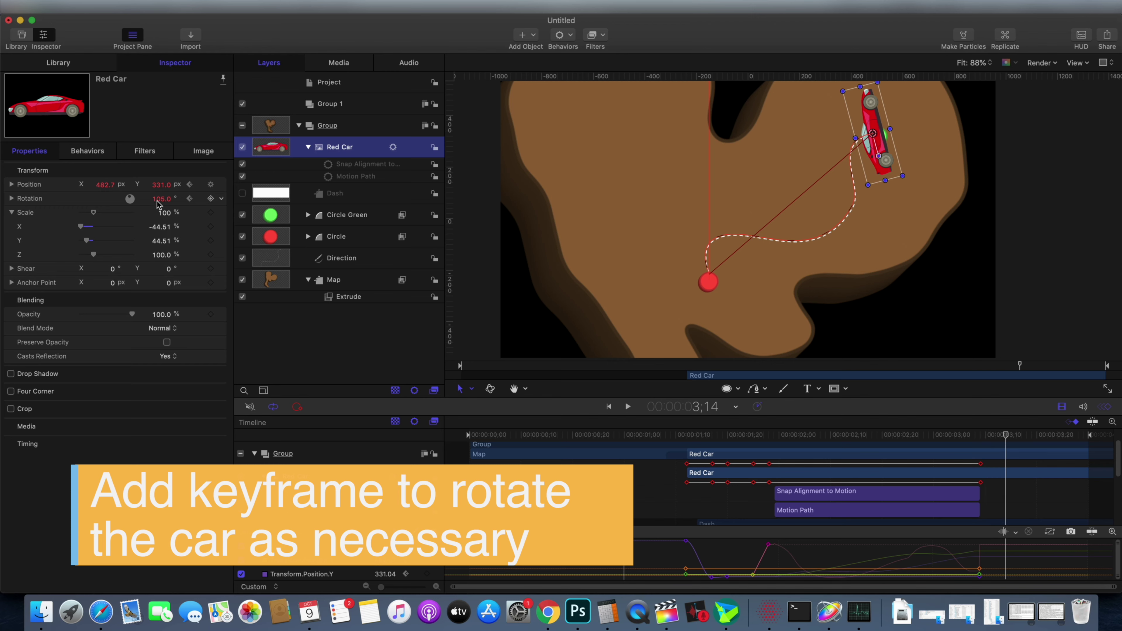
{"action": "left_click", "coordinate": [170, 187]}
{"action": "type", "text": "0"}
{"action": "key", "text": "Return"}
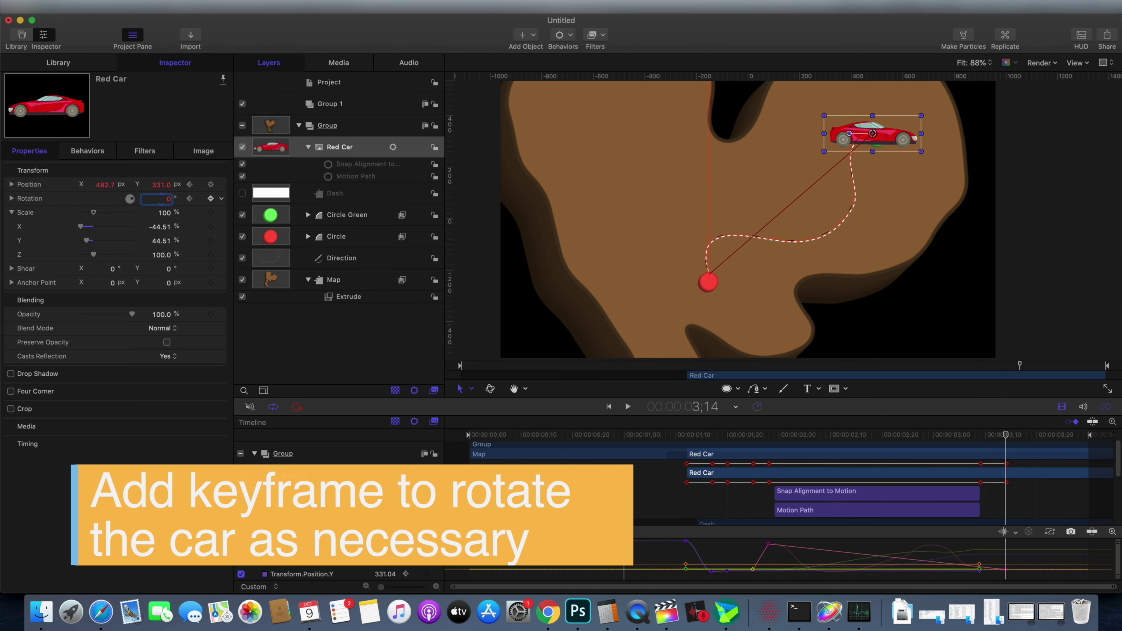
{"action": "left_click_drag", "start_coordinate": [961, 435], "coordinate": [690, 435]}
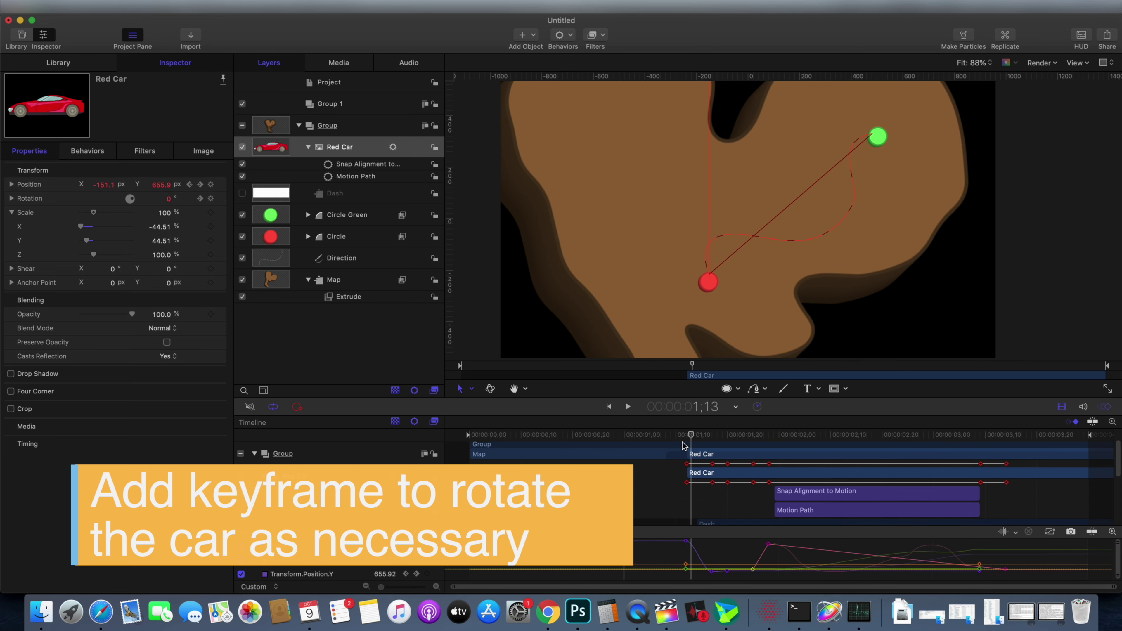
{"action": "key", "text": "space"}
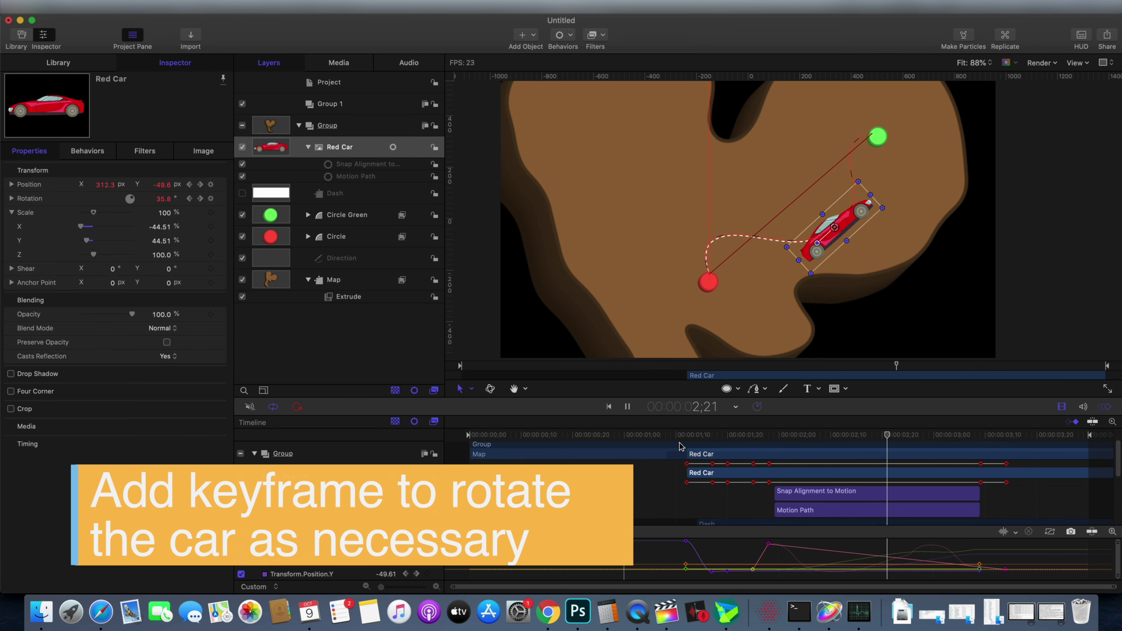
{"action": "left_click_drag", "start_coordinate": [983, 435], "coordinate": [1022, 438]}
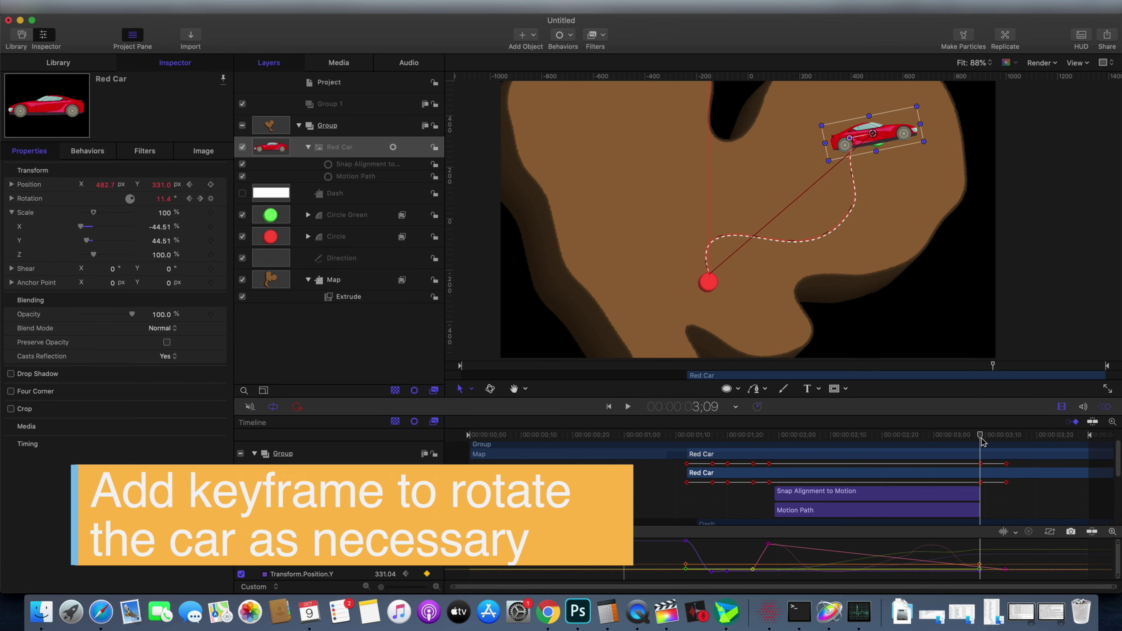
{"action": "left_click", "coordinate": [1017, 445]}
{"action": "left_click", "coordinate": [629, 434]}
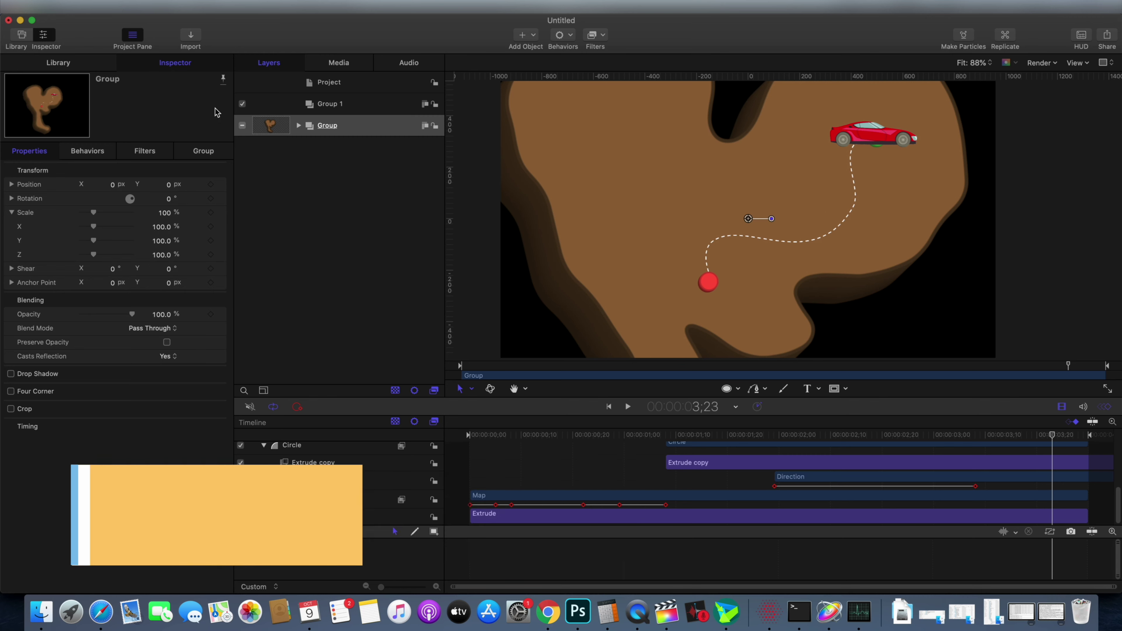
Set the project duration to 5 seconds and play from the start
{"action": "key", "text": "super+j"}
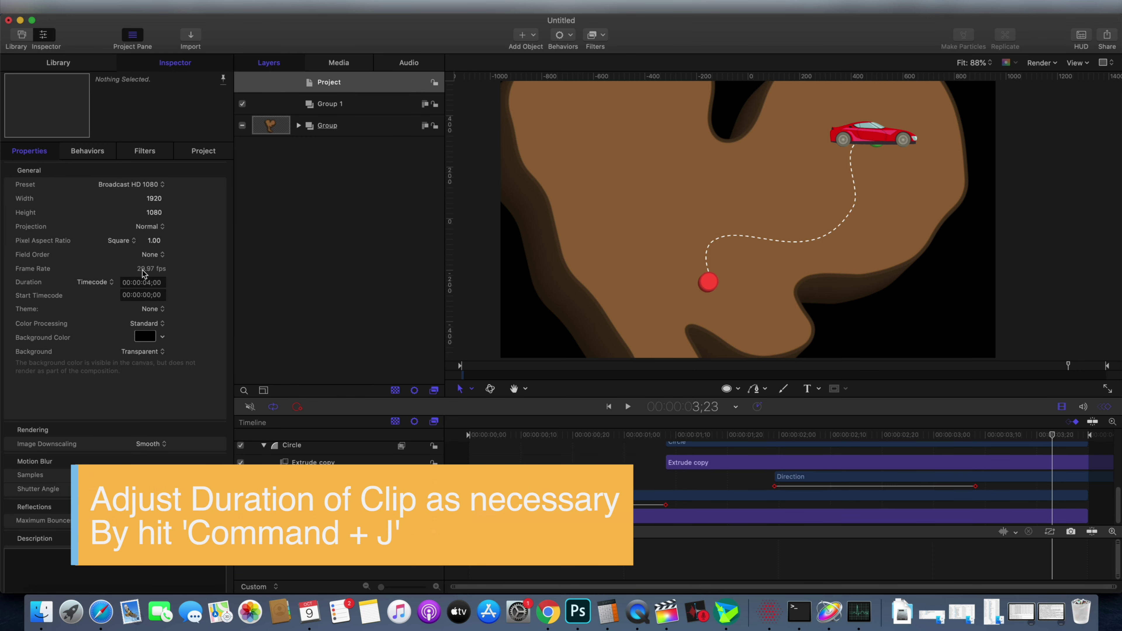
{"action": "type", "text": "5"}
{"action": "key", "text": "Return"}
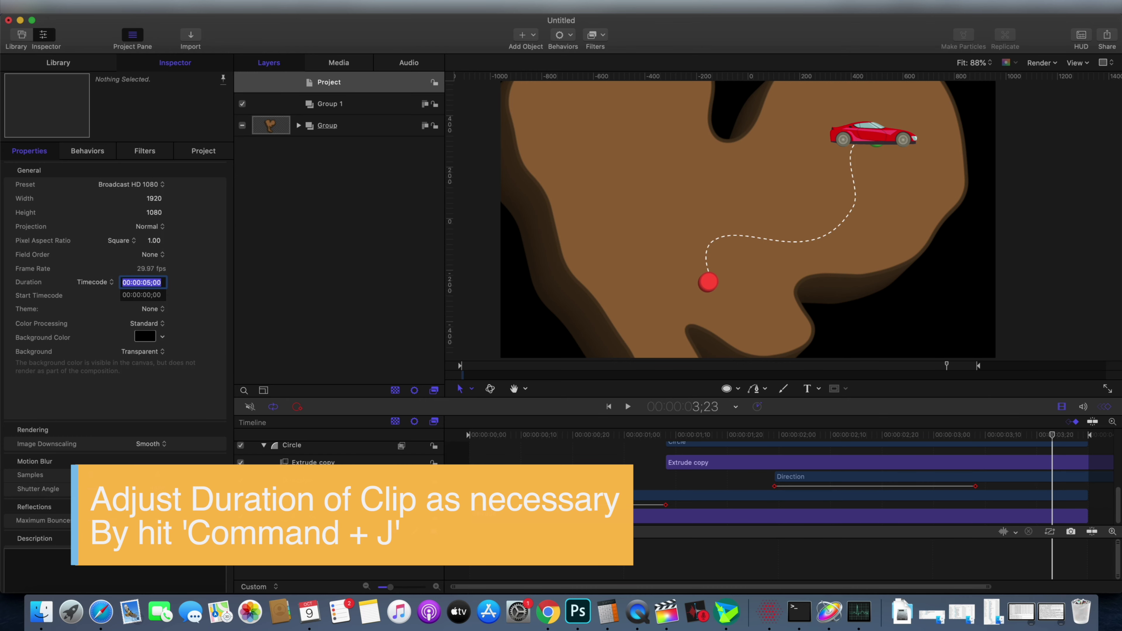
{"action": "left_click_drag", "start_coordinate": [855, 435], "coordinate": [789, 434]}
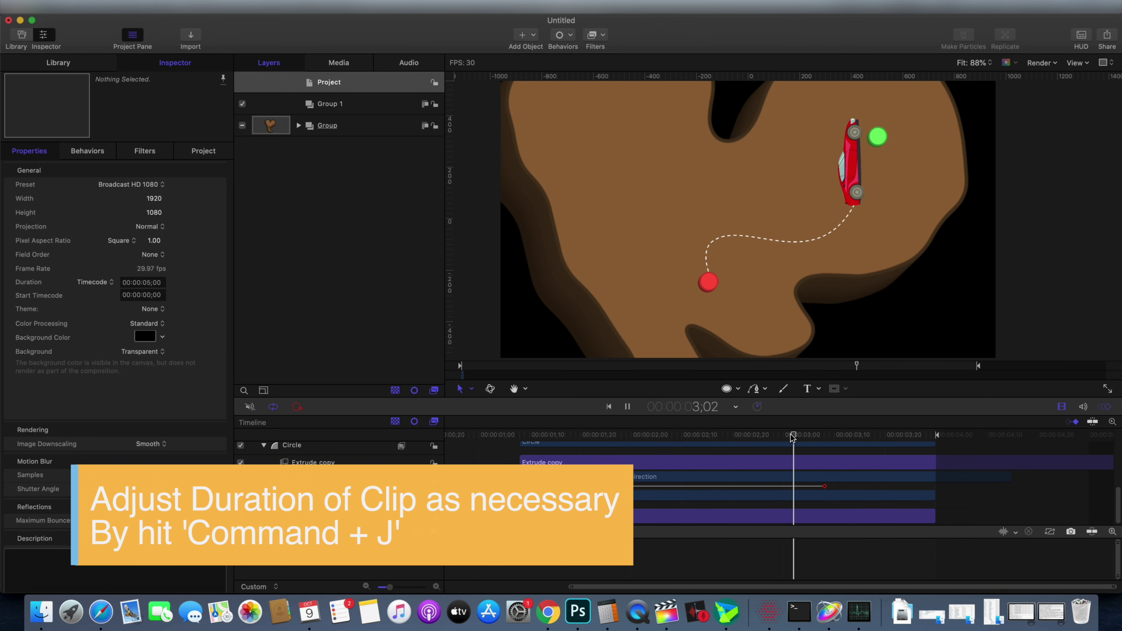
{"action": "key", "text": "Home"}
{"action": "key", "text": "space"}
{"action": "key", "text": "space"}
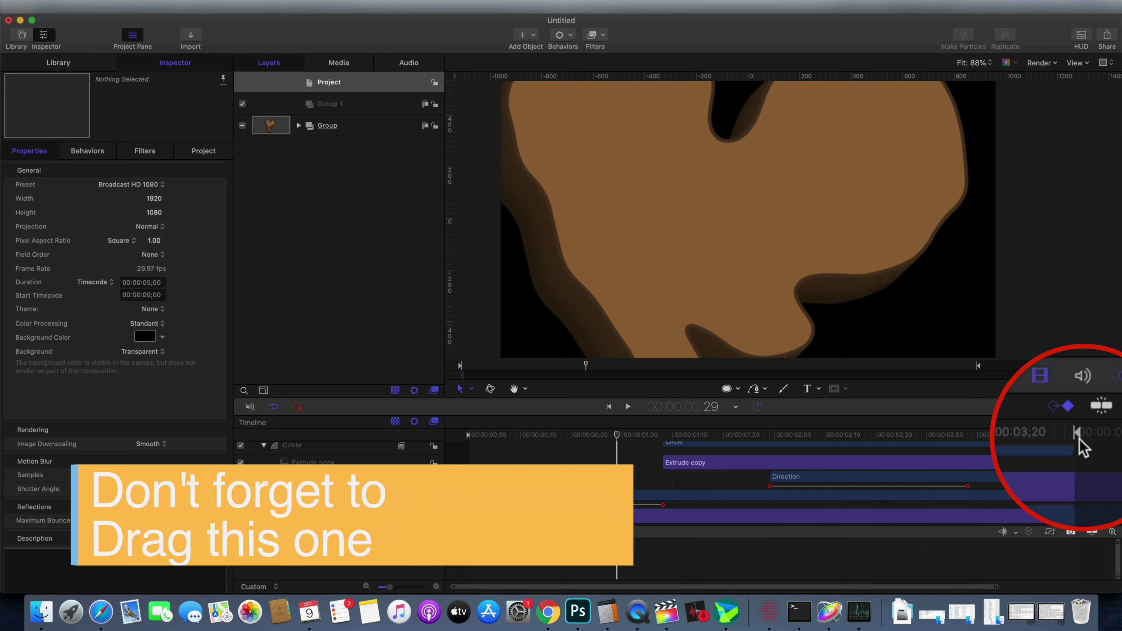
Review how the animation now ends between about 3;18 and 4;18
{"action": "left_click_drag", "start_coordinate": [1077, 436], "coordinate": [1030, 451]}
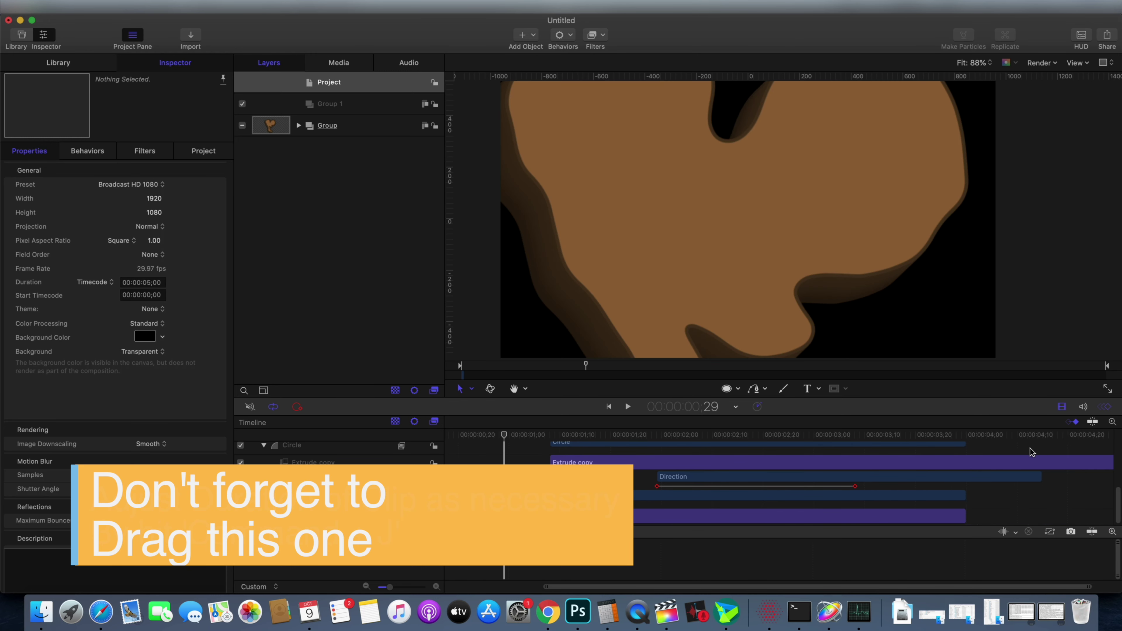
{"action": "left_click_drag", "start_coordinate": [917, 438], "coordinate": [1057, 437]}
{"action": "left_click", "coordinate": [349, 106]}
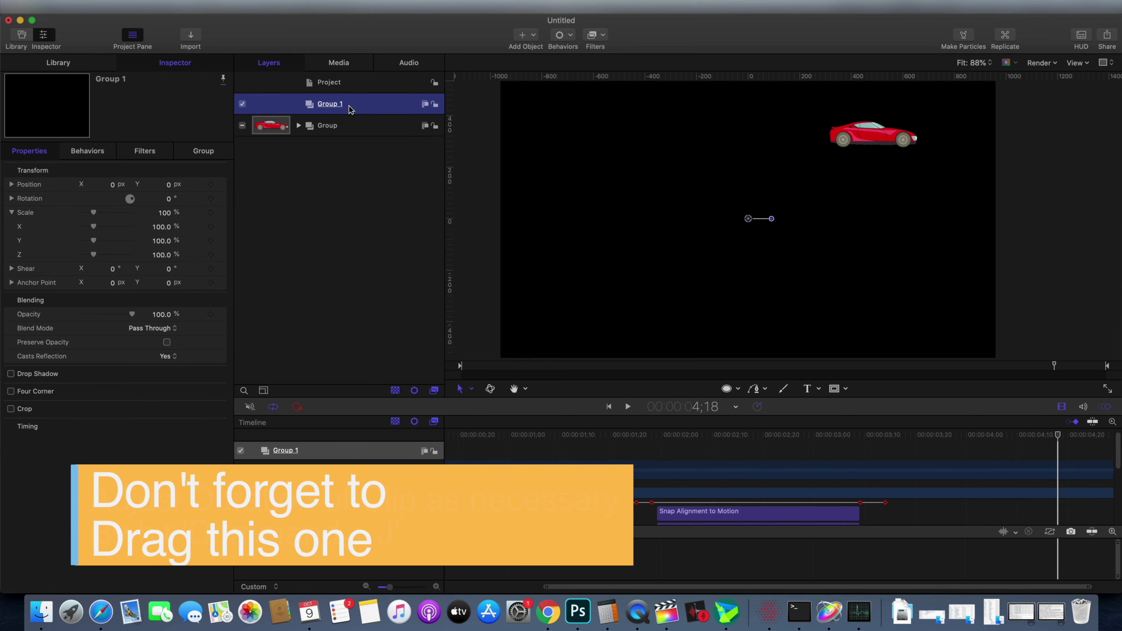
{"action": "scroll", "coordinate": [879, 486], "scroll_direction": "down", "scroll_amount": 5}
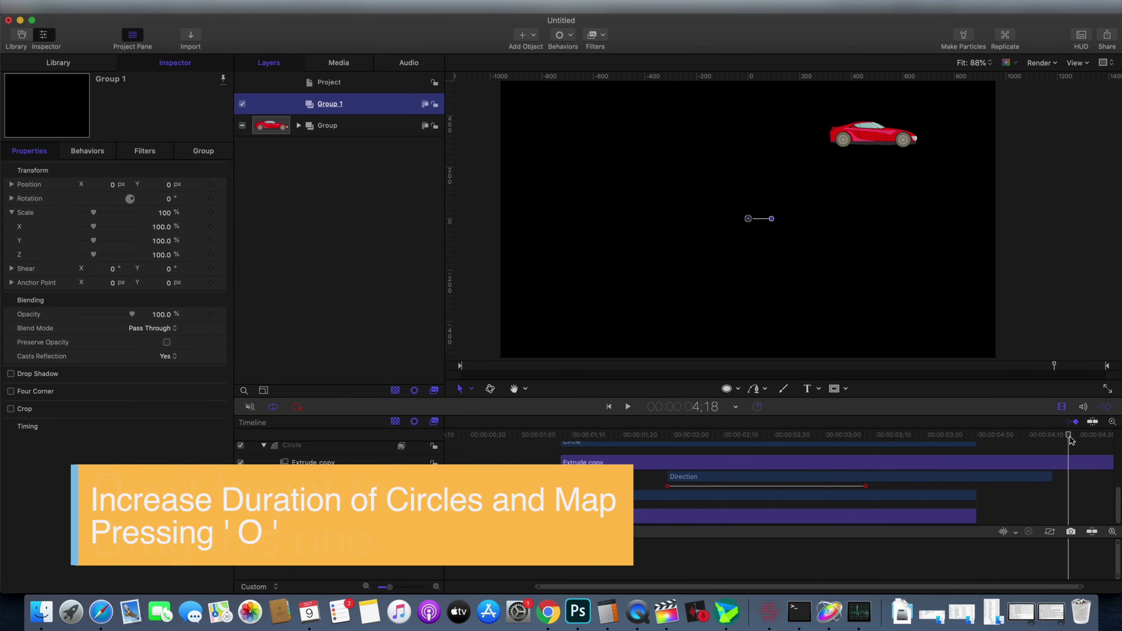
{"action": "scroll", "coordinate": [1070, 442], "scroll_direction": "up", "scroll_amount": 3}
{"action": "left_click", "coordinate": [944, 435]}
{"action": "key", "text": "space"}
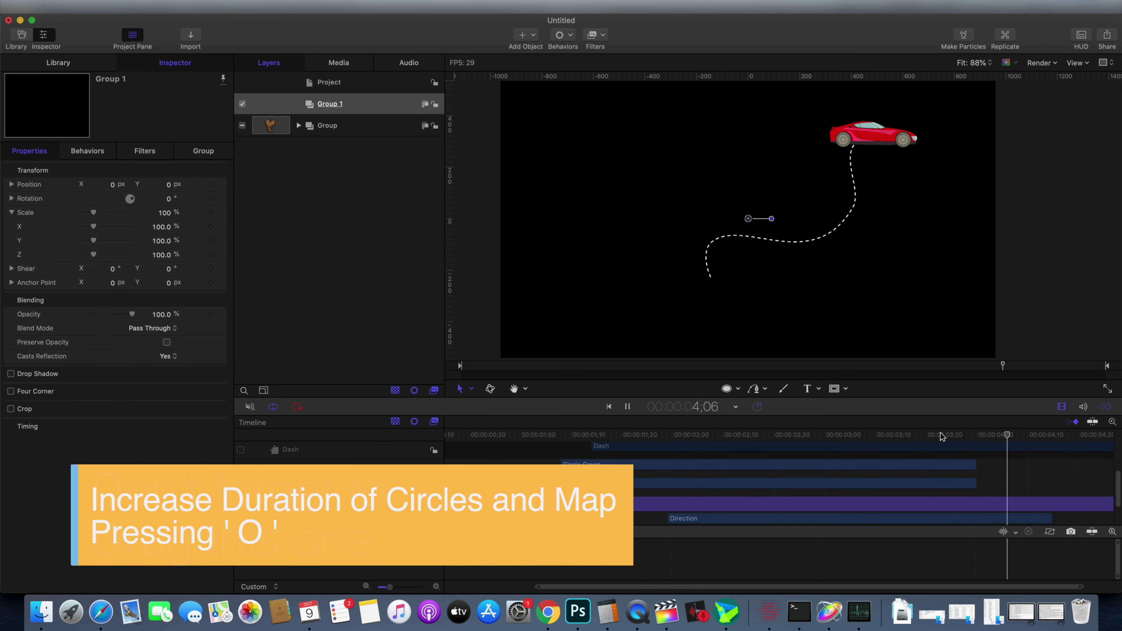
{"action": "key", "text": "space"}
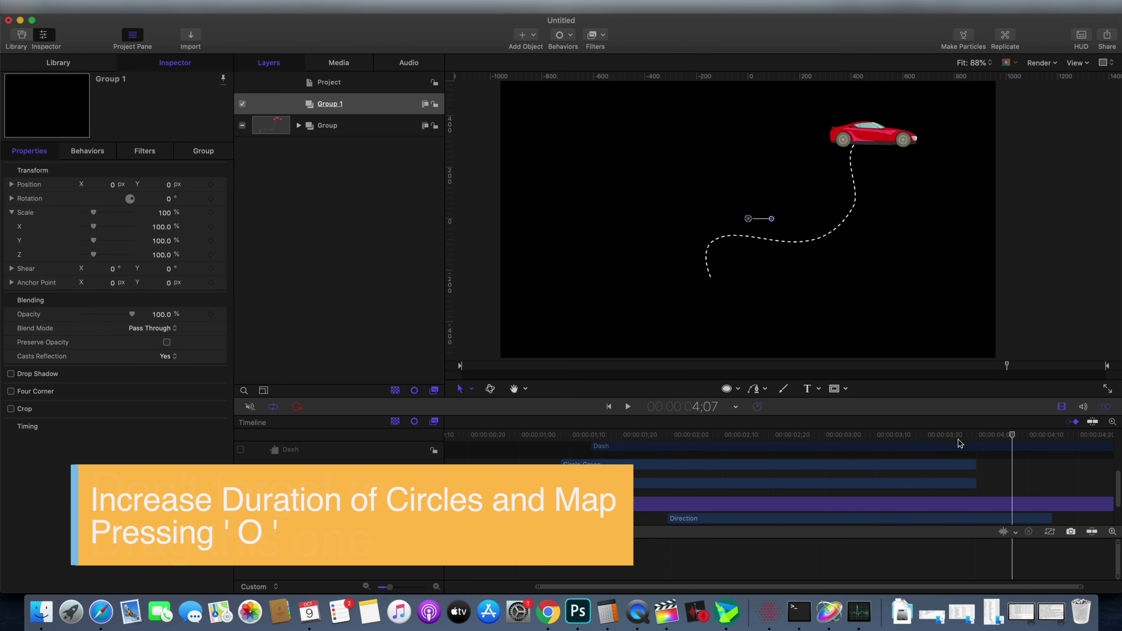
Extend the Circle, Circle Green and Map layers to 4;15 and preview the car's drive
{"action": "left_click", "coordinate": [962, 486], "text": "shift"}
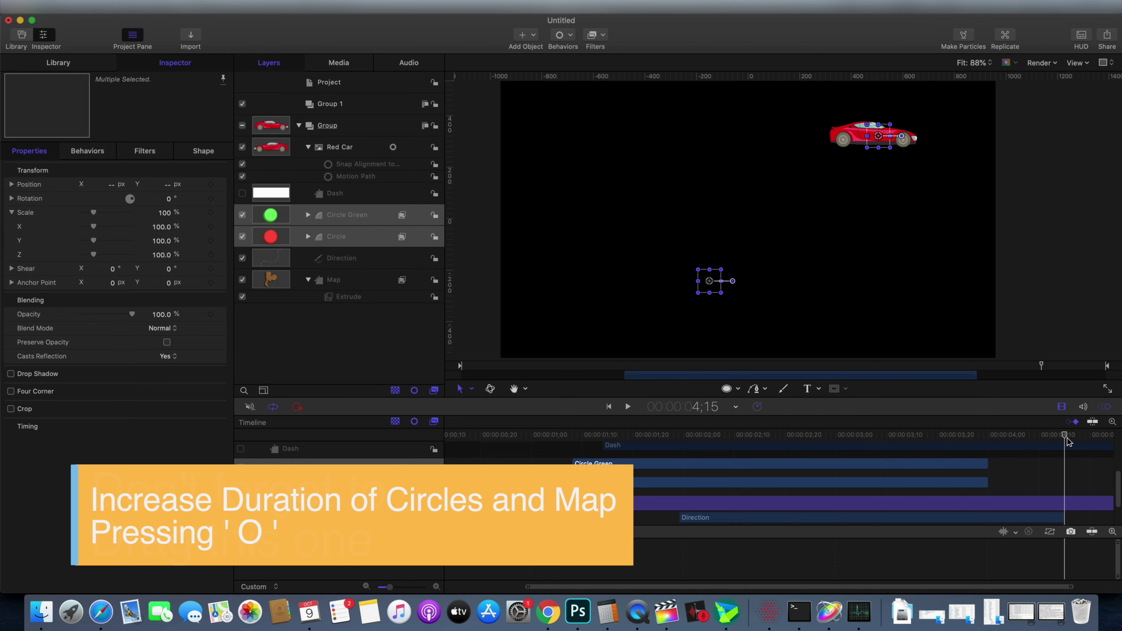
{"action": "key", "text": "o"}
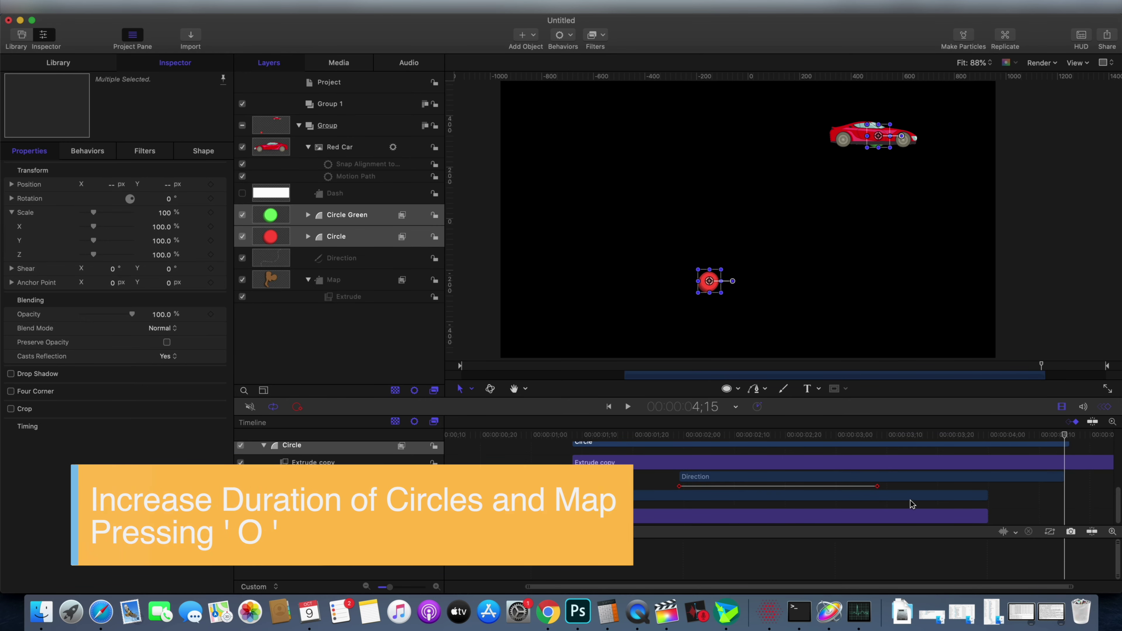
{"action": "left_click", "coordinate": [910, 502]}
{"action": "key", "text": "o"}
{"action": "left_click_drag", "start_coordinate": [1063, 436], "coordinate": [1004, 441]}
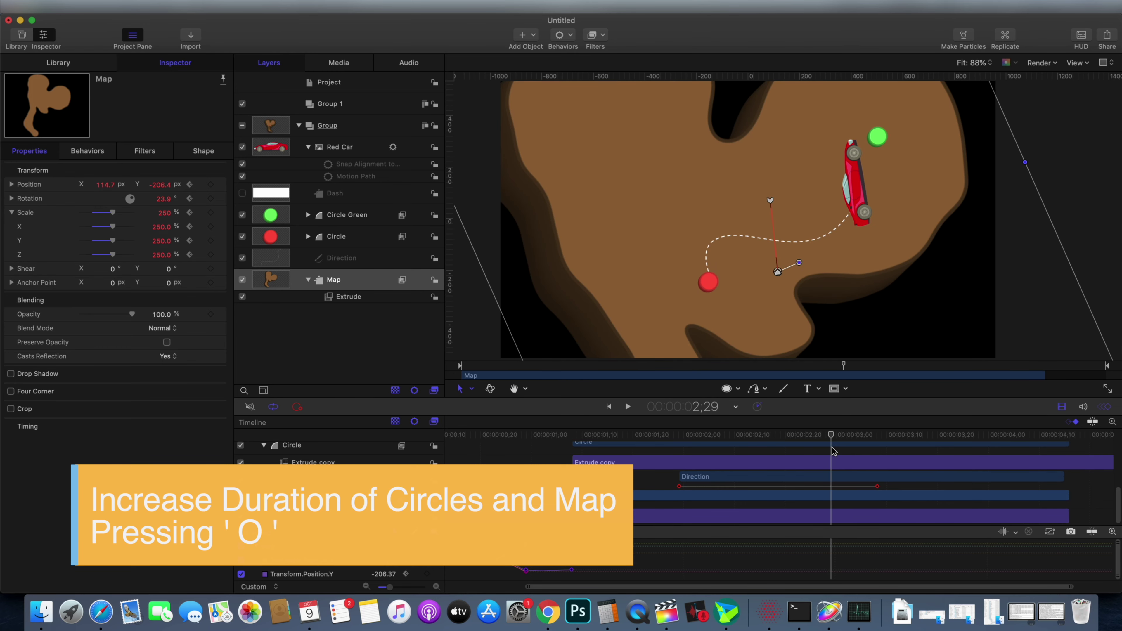
{"action": "left_click", "coordinate": [1004, 436]}
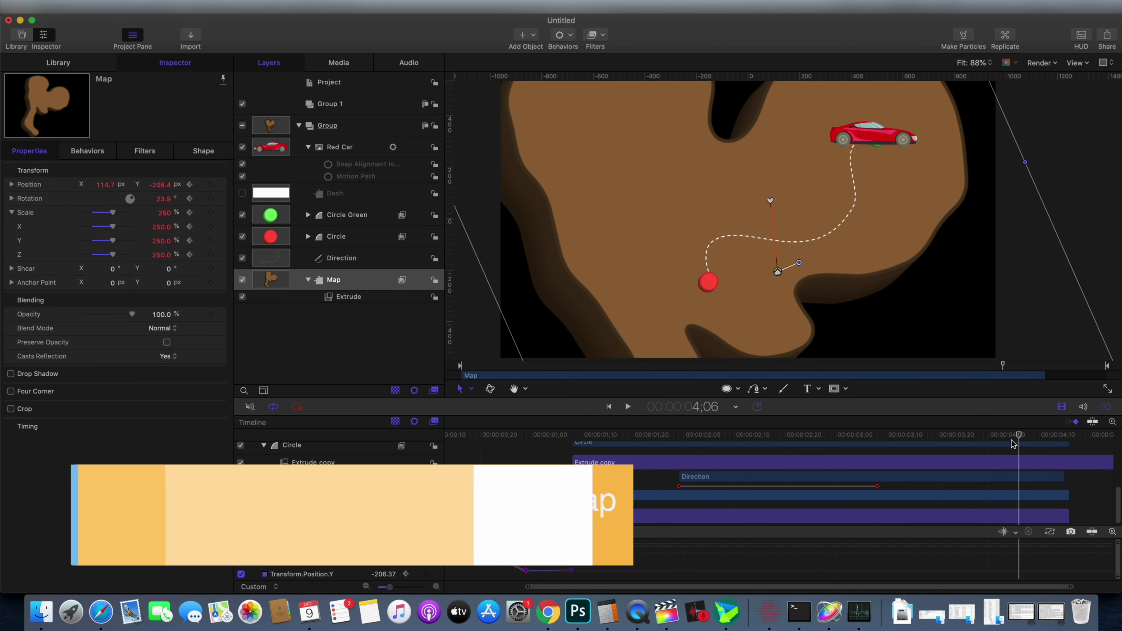
{"action": "left_click", "coordinate": [361, 112]}
Keyframe the Group's scale at 100% at 4;03, 120% at 4;06, then 0% a few frames later
{"action": "left_click", "coordinate": [298, 125]}
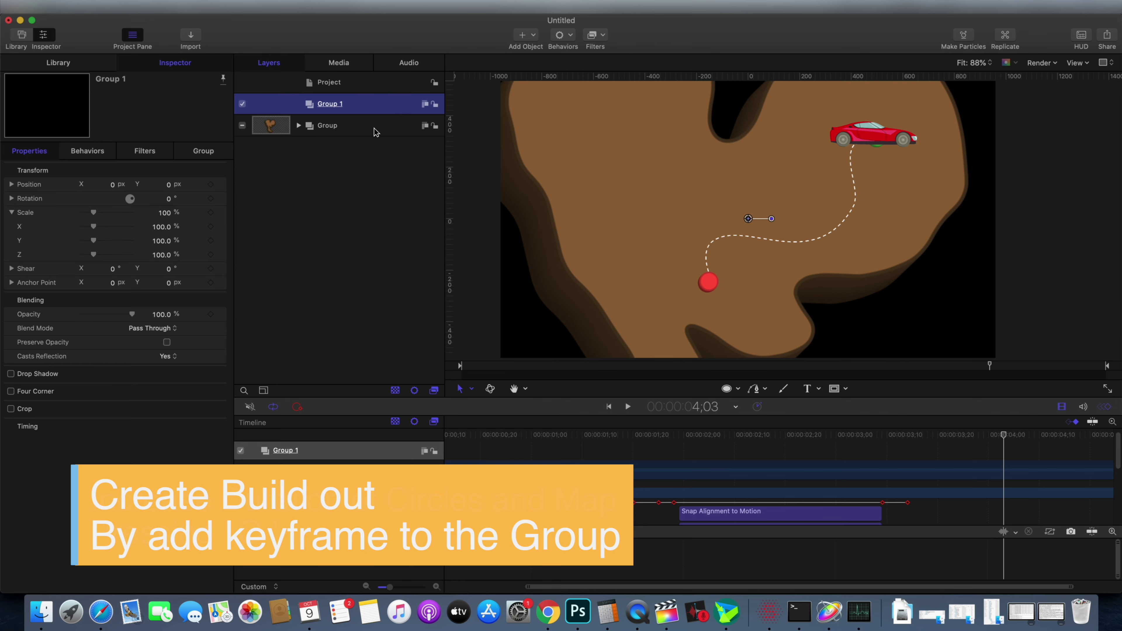
{"action": "left_click", "coordinate": [375, 127]}
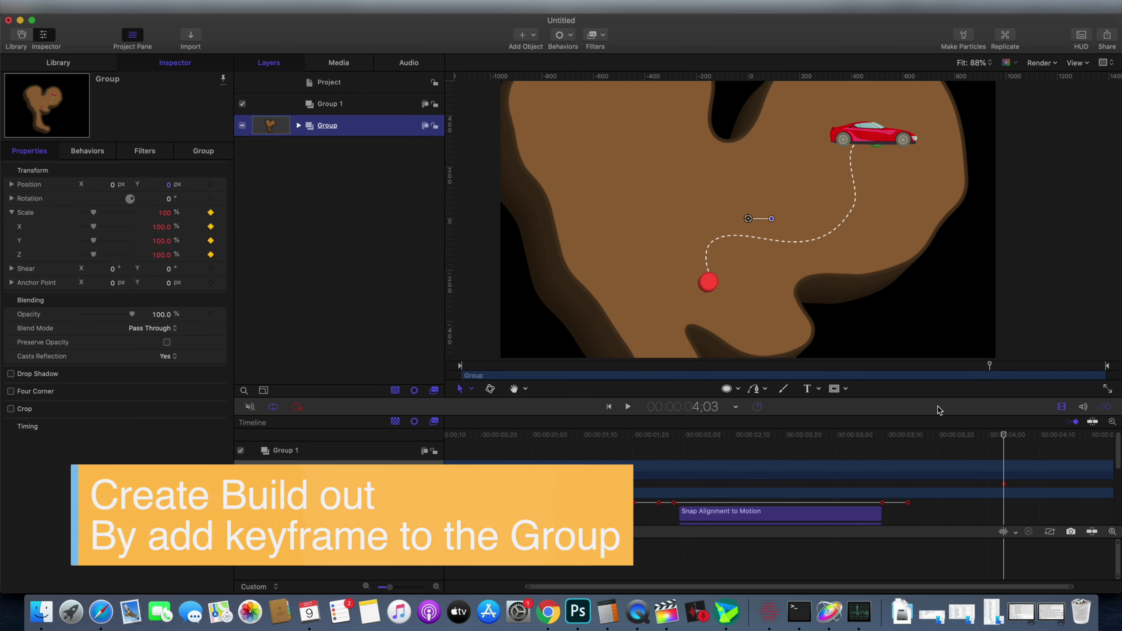
{"action": "key", "text": "Right"}
{"action": "key", "text": "Right"}
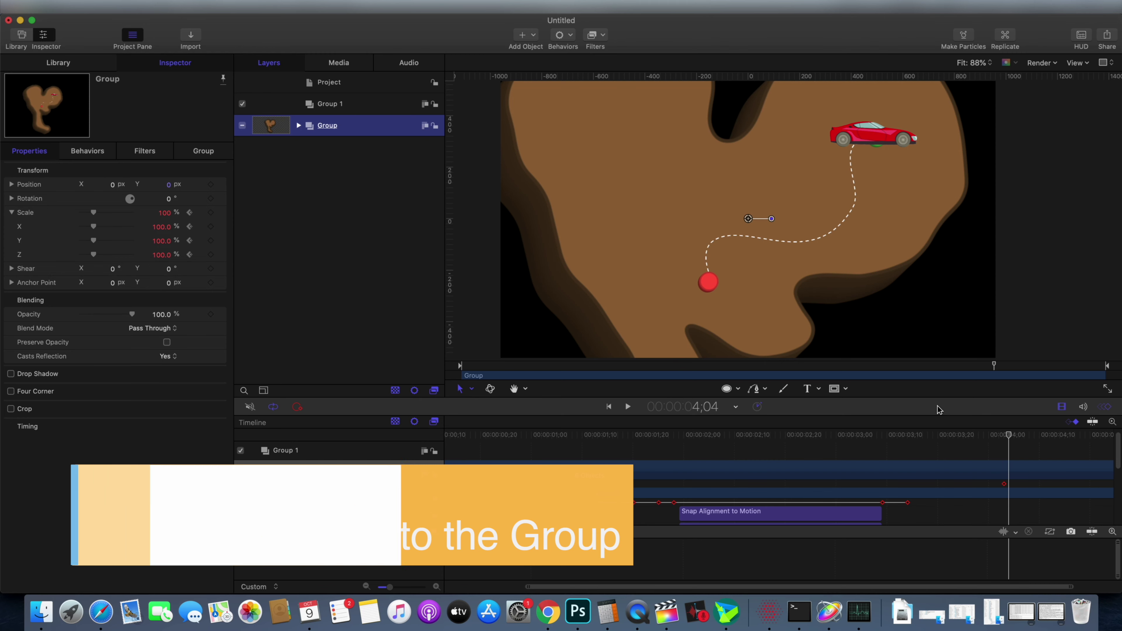
{"action": "left_click", "coordinate": [165, 213]}
{"action": "type", "text": "120"}
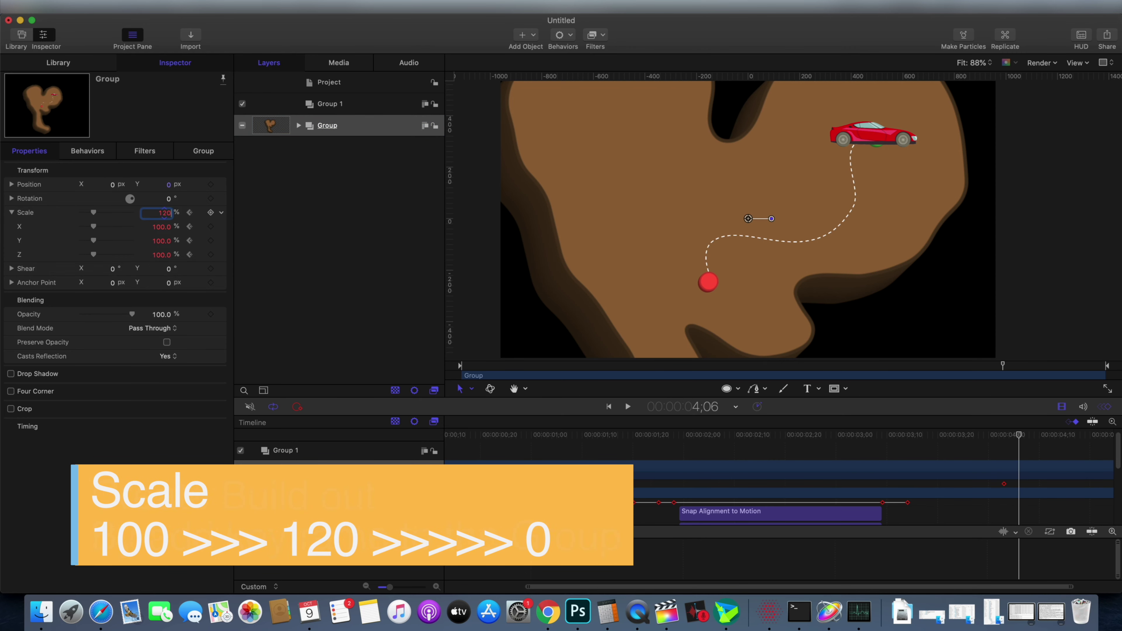
{"action": "key", "text": "Return"}
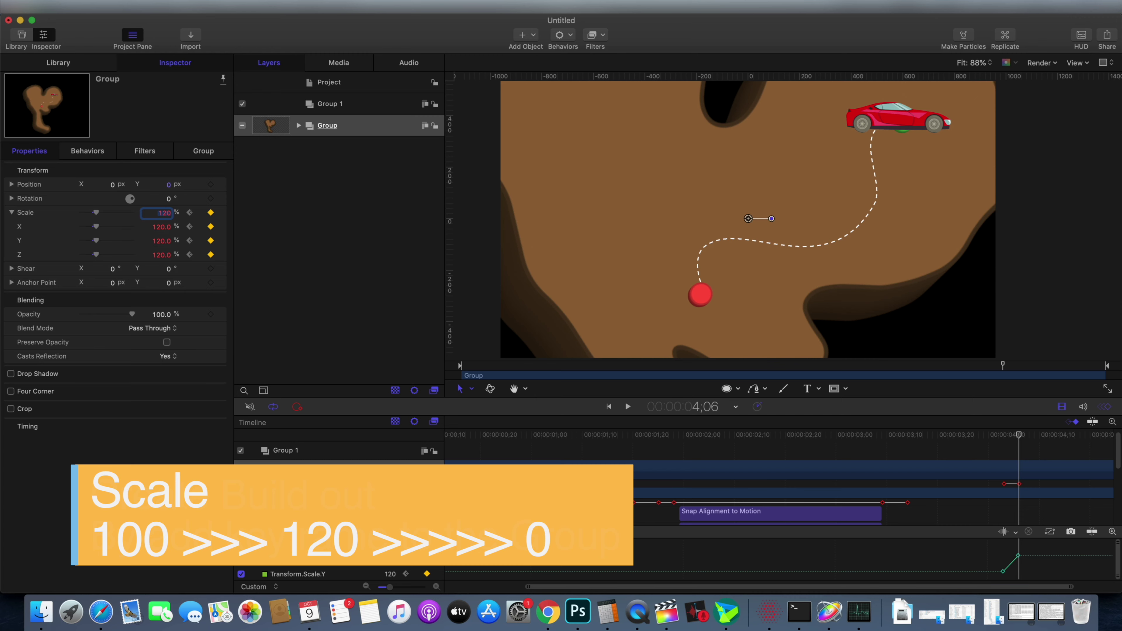
{"action": "key", "text": "Right"}
{"action": "key", "text": "Right"}
{"action": "key", "text": "Right"}
{"action": "key", "text": "Right"}
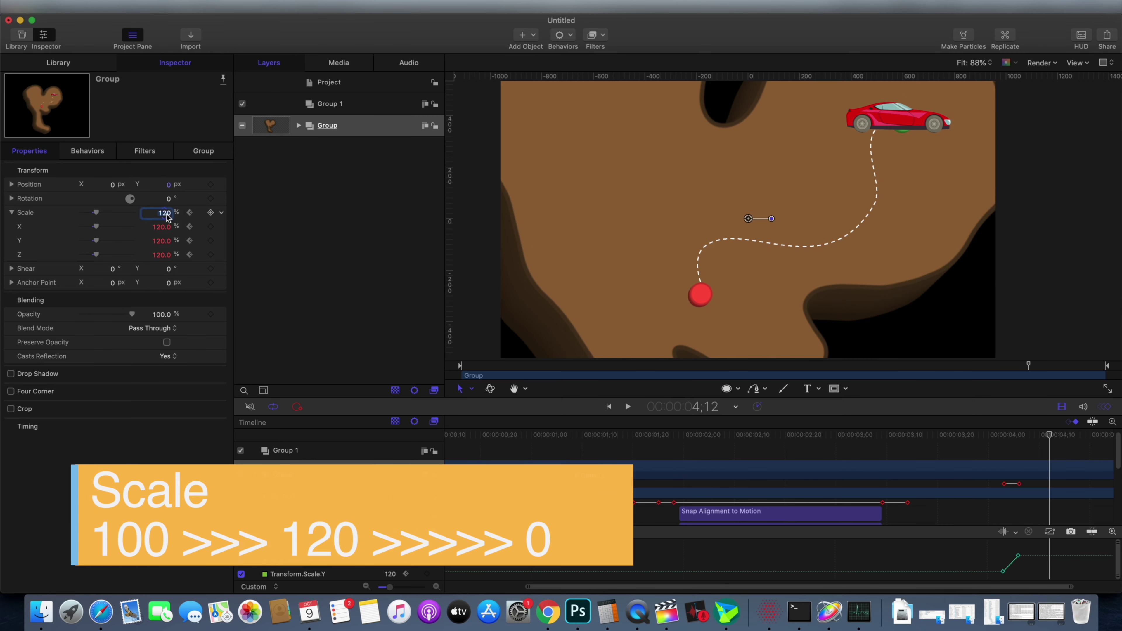
{"action": "type", "text": "0"}
{"action": "key", "text": "Return"}
{"action": "key", "text": "space"}
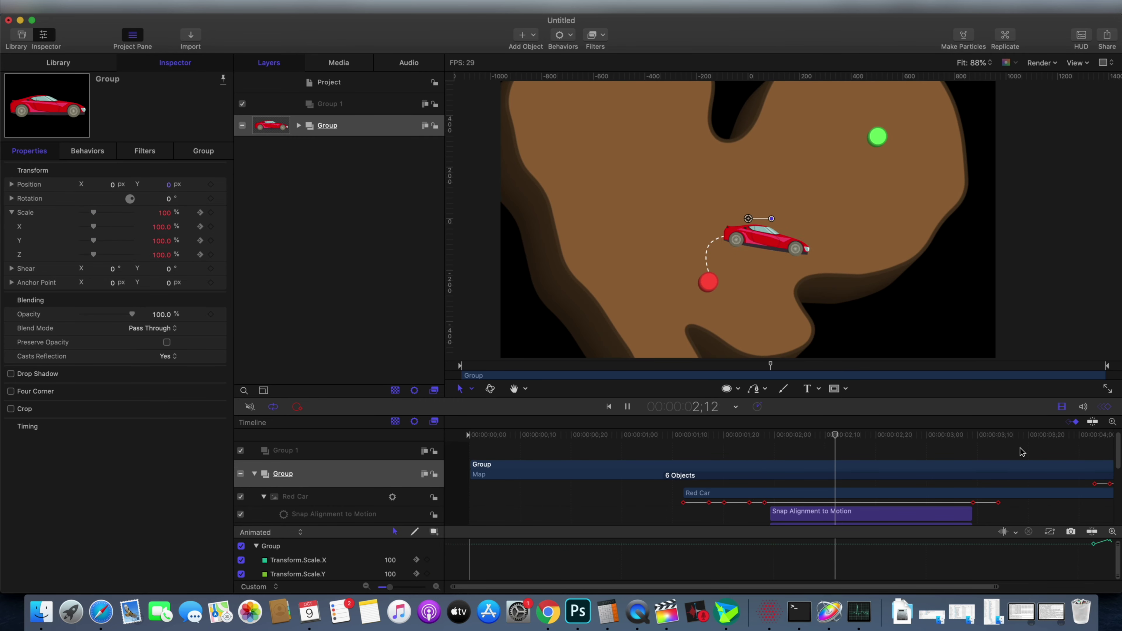
Add a 'Bangkok' text label near the map's bottom and apply the Text-Continuous Quiver behavior
{"action": "mouse_move", "coordinate": [977, 452]}
{"action": "left_mouse_down"}
{"action": "mouse_move", "coordinate": [647, 453]}
{"action": "mouse_move", "coordinate": [657, 452]}
{"action": "left_mouse_up"}
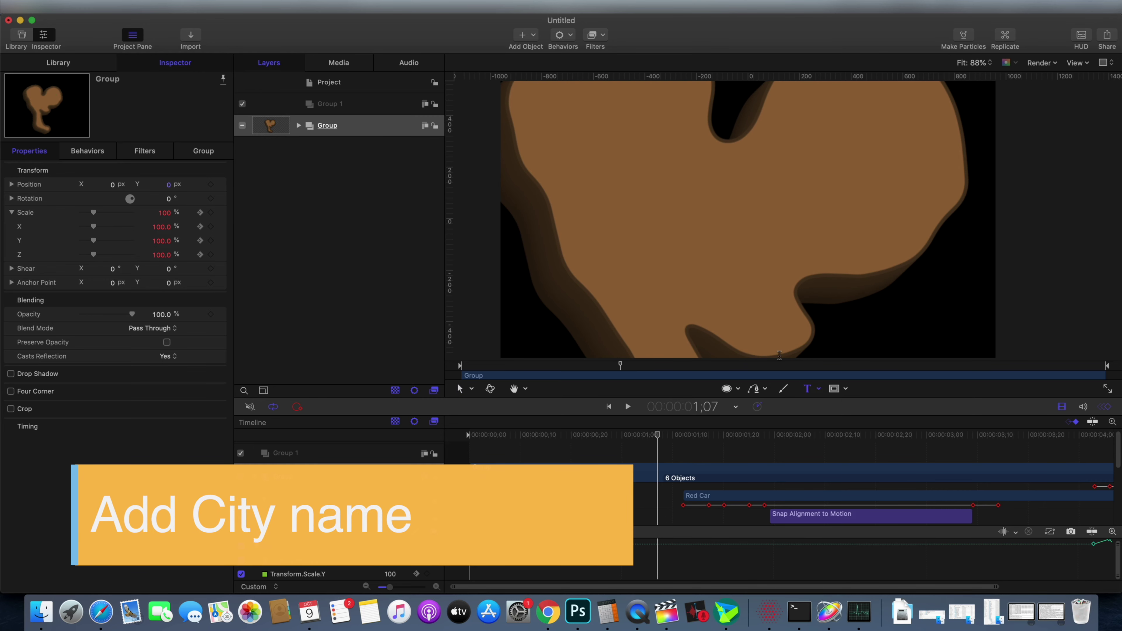
{"action": "left_click", "coordinate": [679, 311]}
{"action": "type", "text": "Bangkok"}
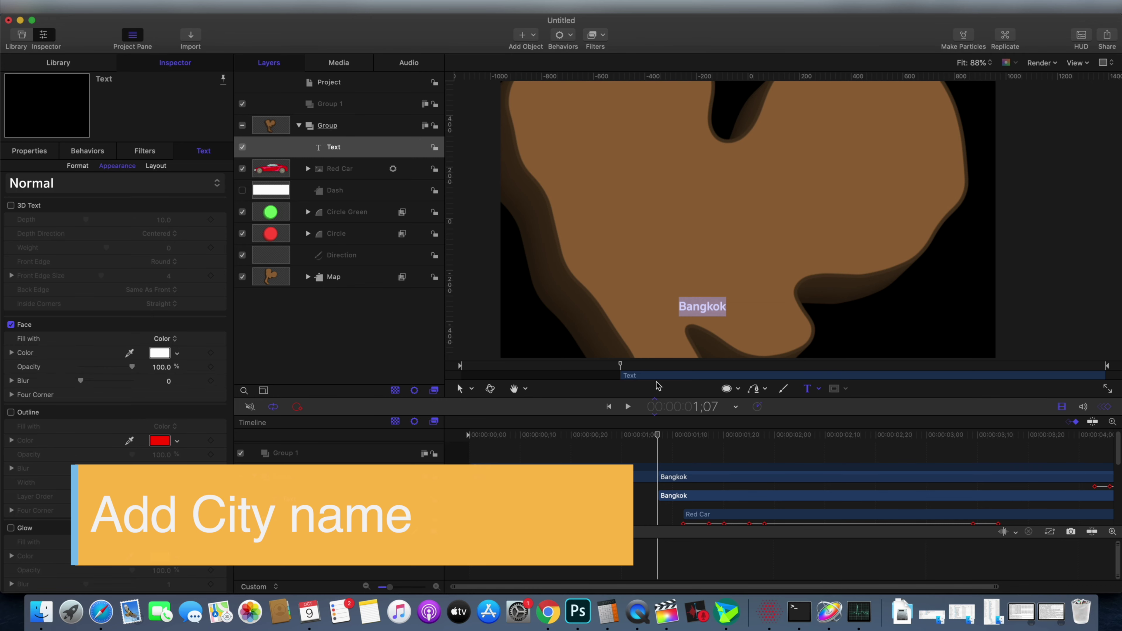
{"action": "left_click", "coordinate": [559, 35]}
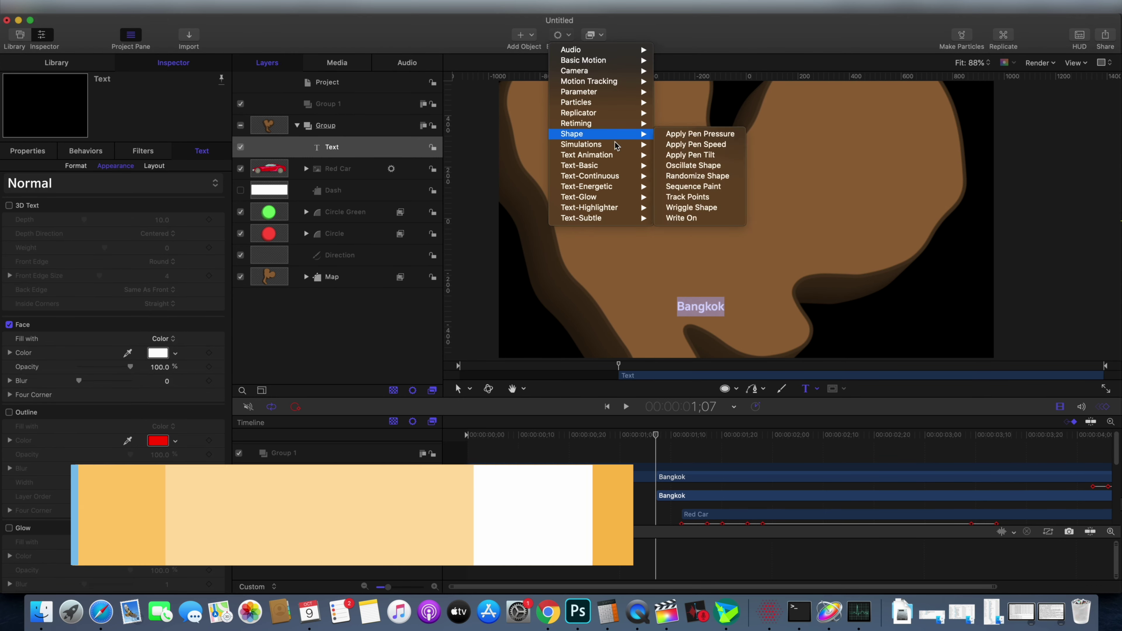
{"action": "mouse_move", "coordinate": [610, 167]}
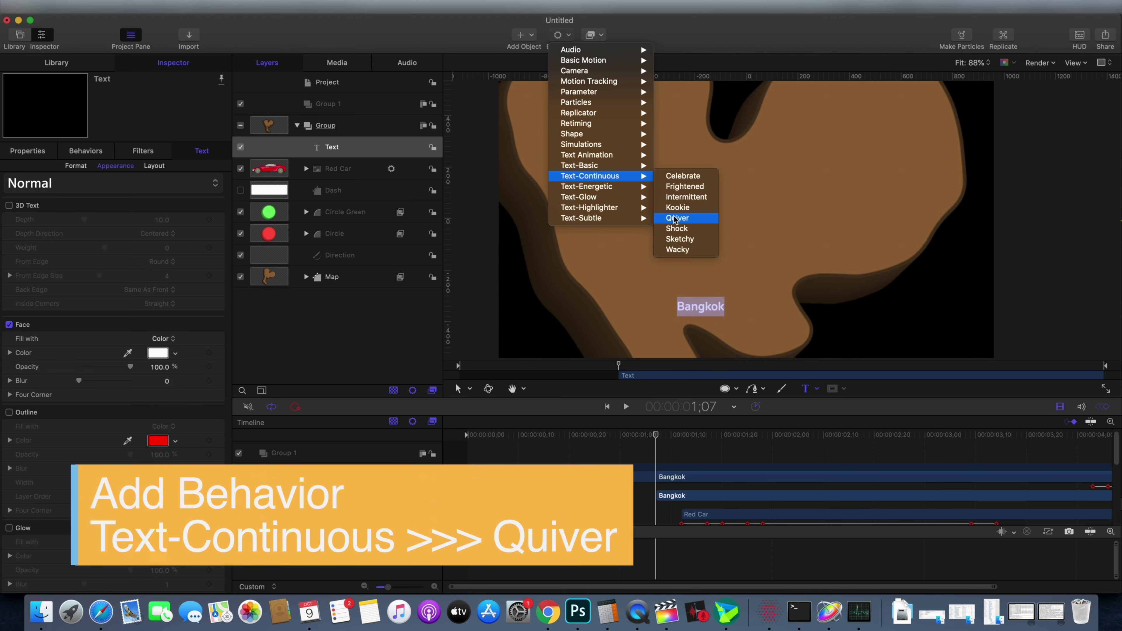
{"action": "left_click", "coordinate": [675, 218]}
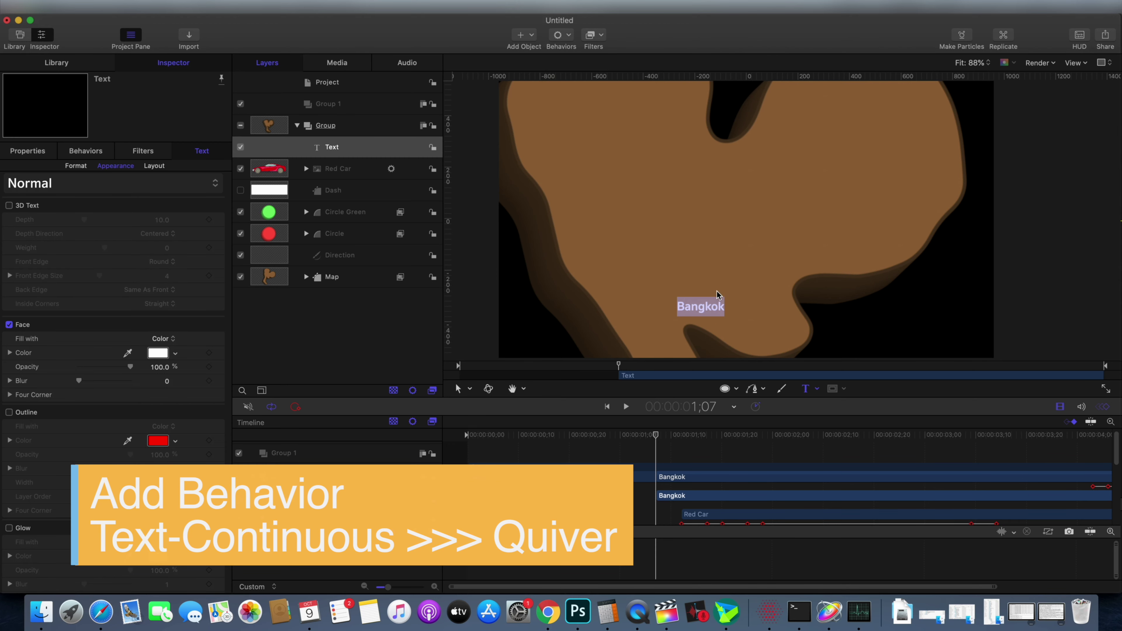
Lower the Quiver's Randomize Amount to 3.0 px and preview the jitter
{"action": "key", "text": "space"}
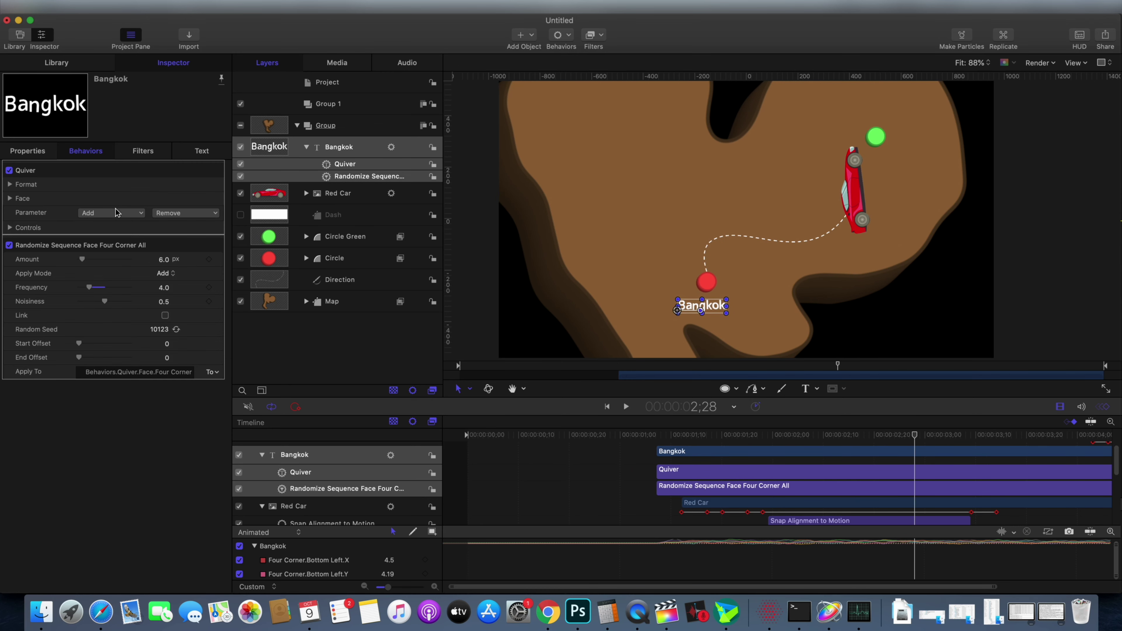
{"action": "left_click_drag", "start_coordinate": [167, 264], "coordinate": [154, 265]}
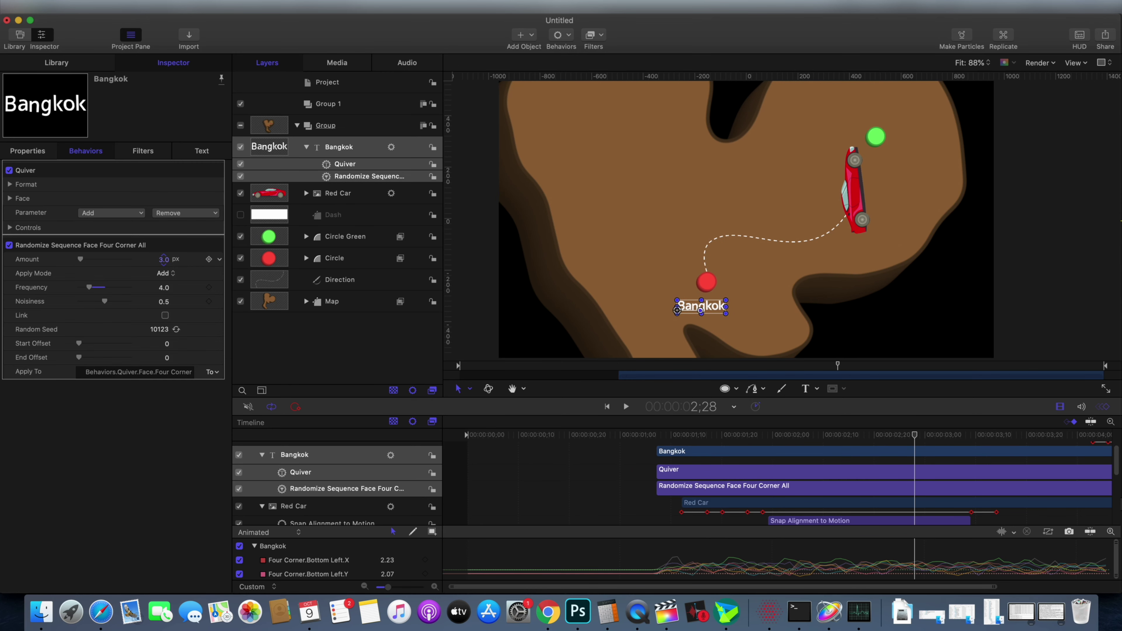
{"action": "key", "text": "space"}
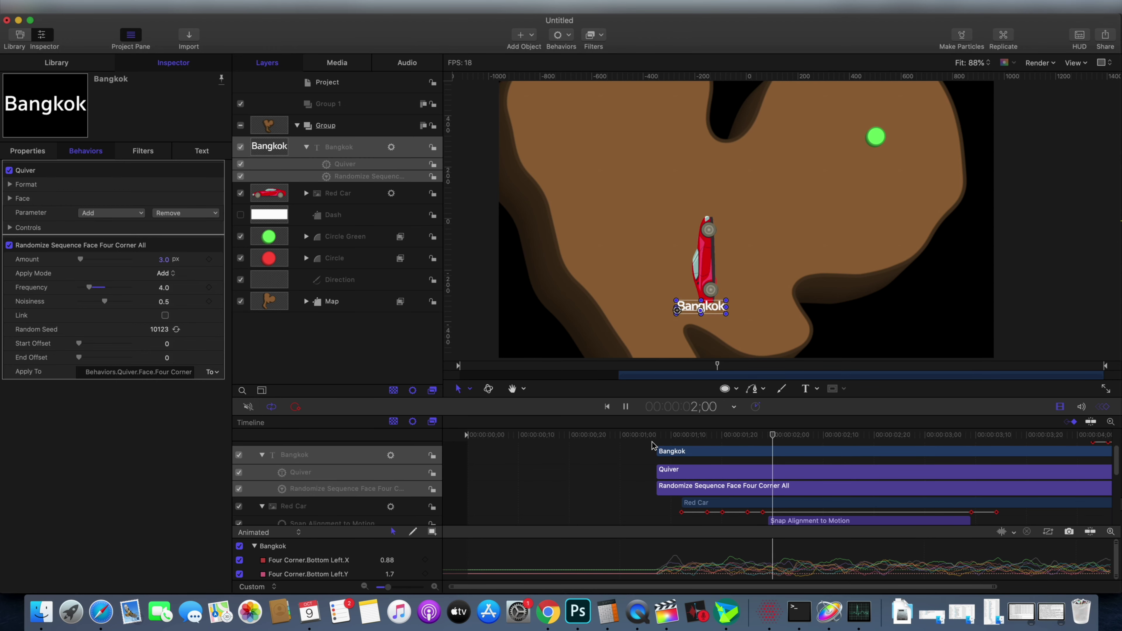
Duplicate the Bangkok label and move the copy beside the green circle
{"action": "key", "text": "space"}
{"action": "left_click", "coordinate": [349, 147]}
{"action": "right_click", "coordinate": [349, 147]}
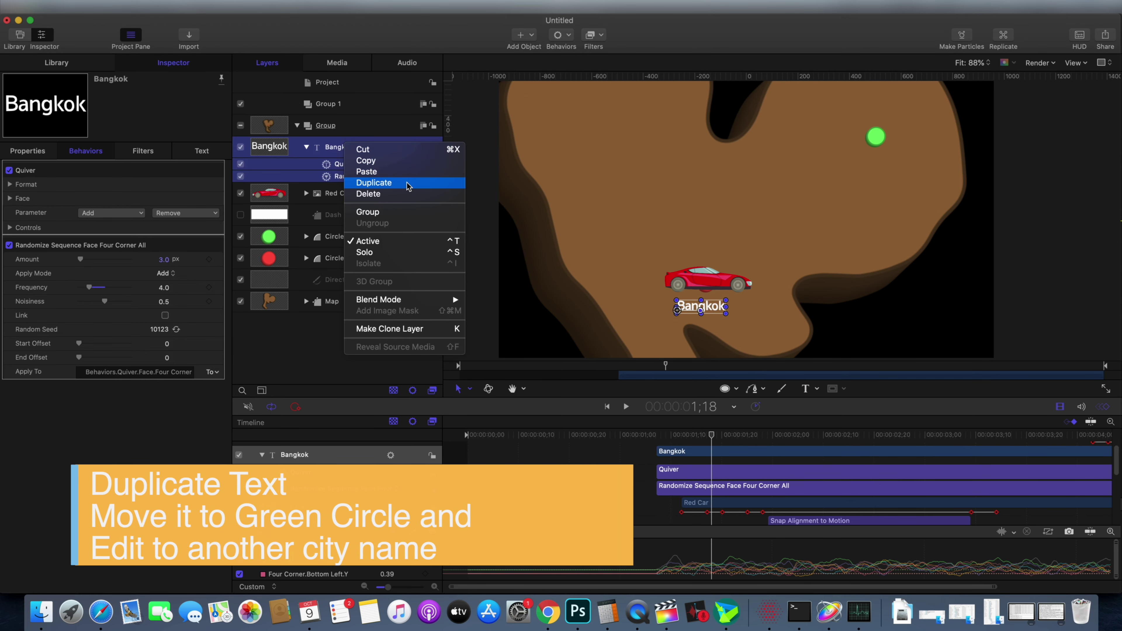
{"action": "key", "text": "Escape"}
{"action": "key", "text": "super+d"}
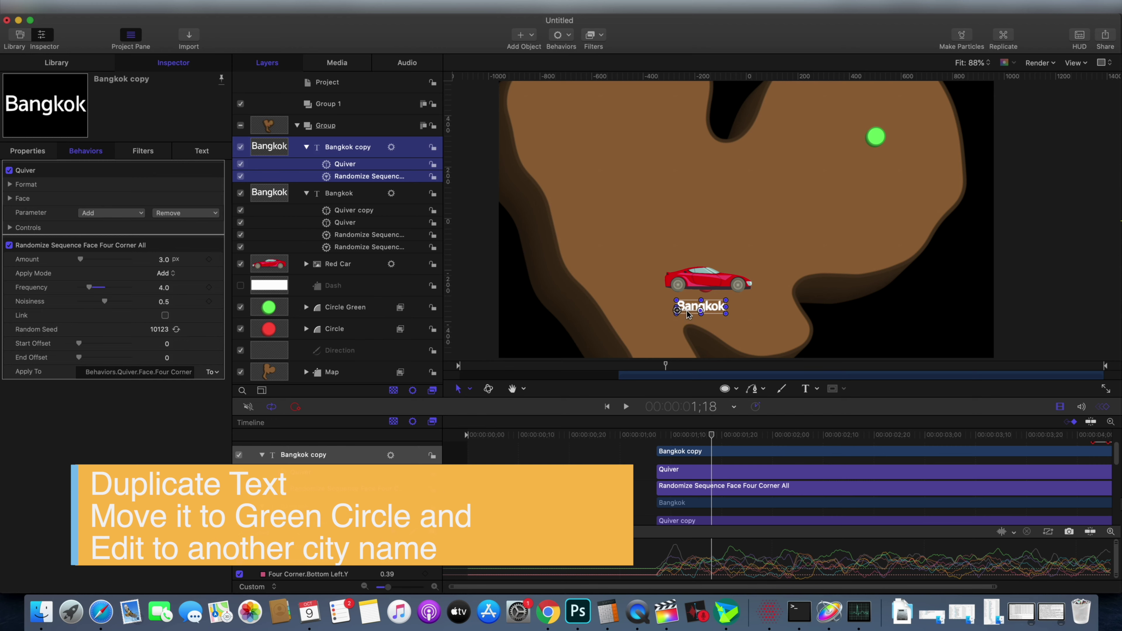
{"action": "left_click_drag", "start_coordinate": [687, 315], "coordinate": [861, 171]}
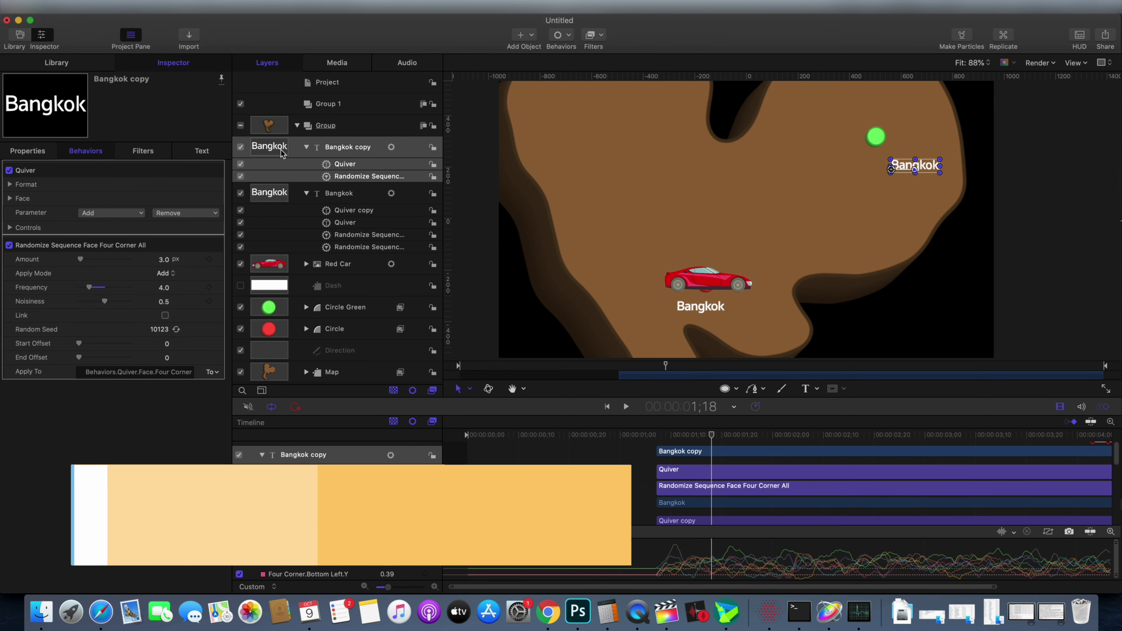
Retype the copied label as 'KhonKaen', nudge it under the green circle, and preview both labels
{"action": "left_click", "coordinate": [272, 149]}
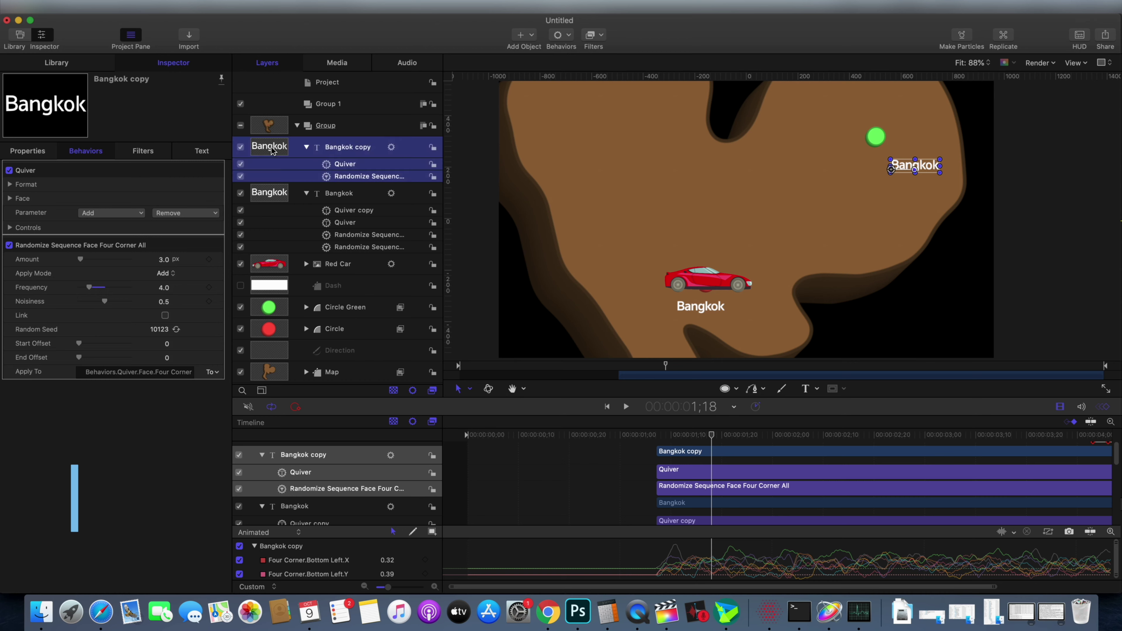
{"action": "double_click", "coordinate": [930, 171]}
{"action": "type", "text": "KhonKh"}
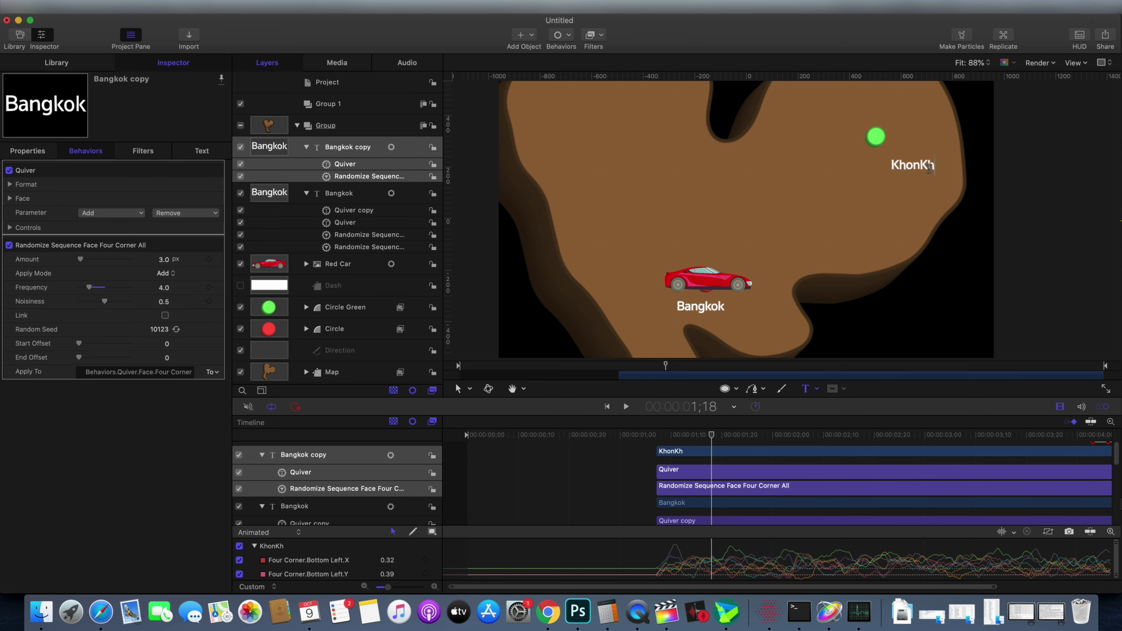
{"action": "key", "text": "BackSpace"}
{"action": "type", "text": "aen"}
{"action": "key", "text": "Escape"}
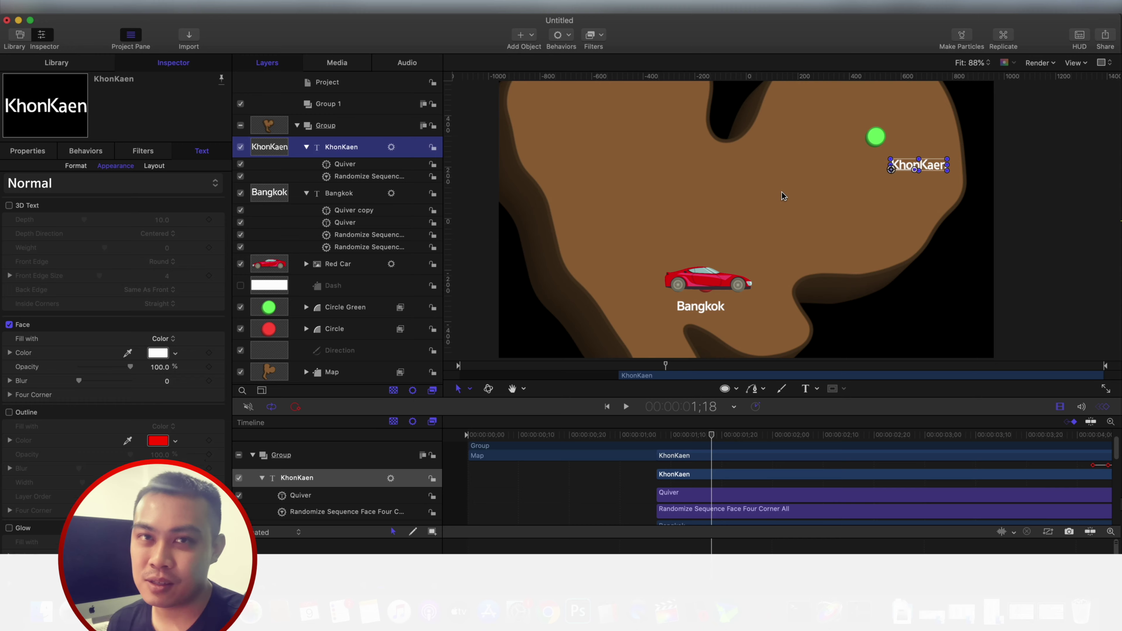
{"action": "mouse_move", "coordinate": [913, 168]}
{"action": "left_mouse_down"}
{"action": "mouse_move", "coordinate": [925, 144]}
{"action": "mouse_move", "coordinate": [878, 167]}
{"action": "left_mouse_up"}
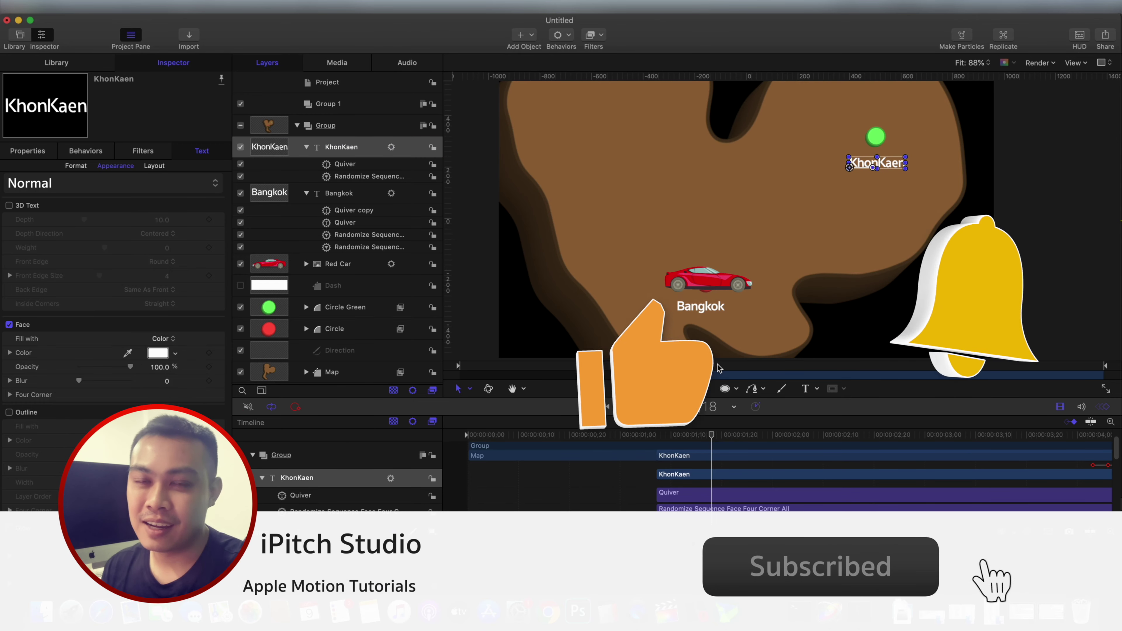
{"action": "key", "text": "space"}
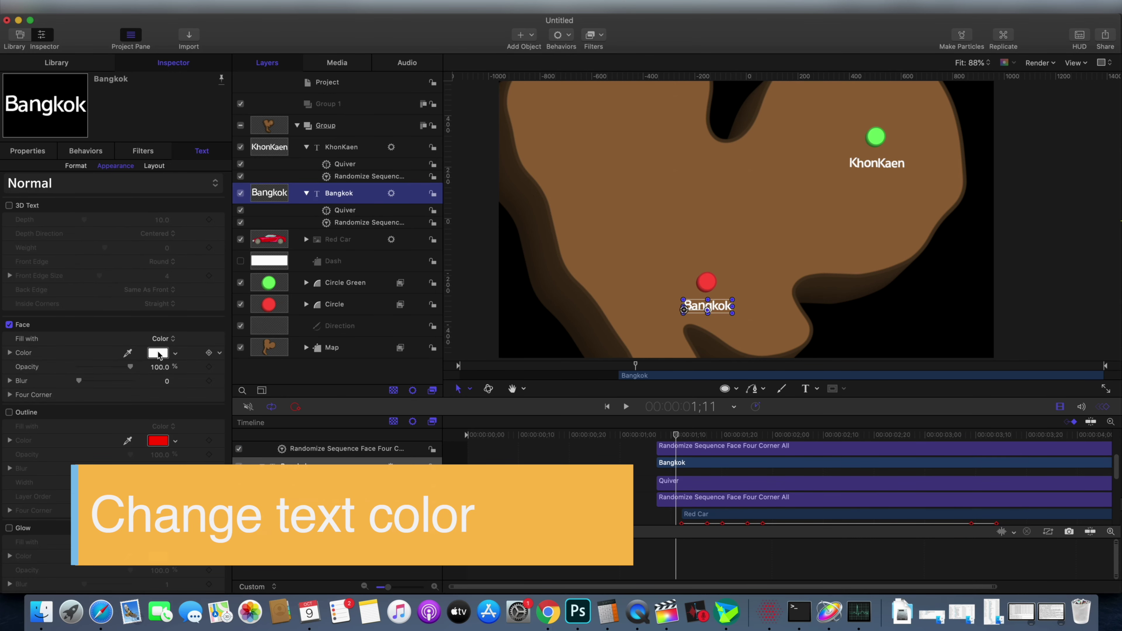
Set Bangkok's face colour to pink and KhonKaen's to light green, then open Share > Export Movie (ProRes 4444)
{"action": "left_click", "coordinate": [158, 354]}
{"action": "left_click", "coordinate": [296, 225]}
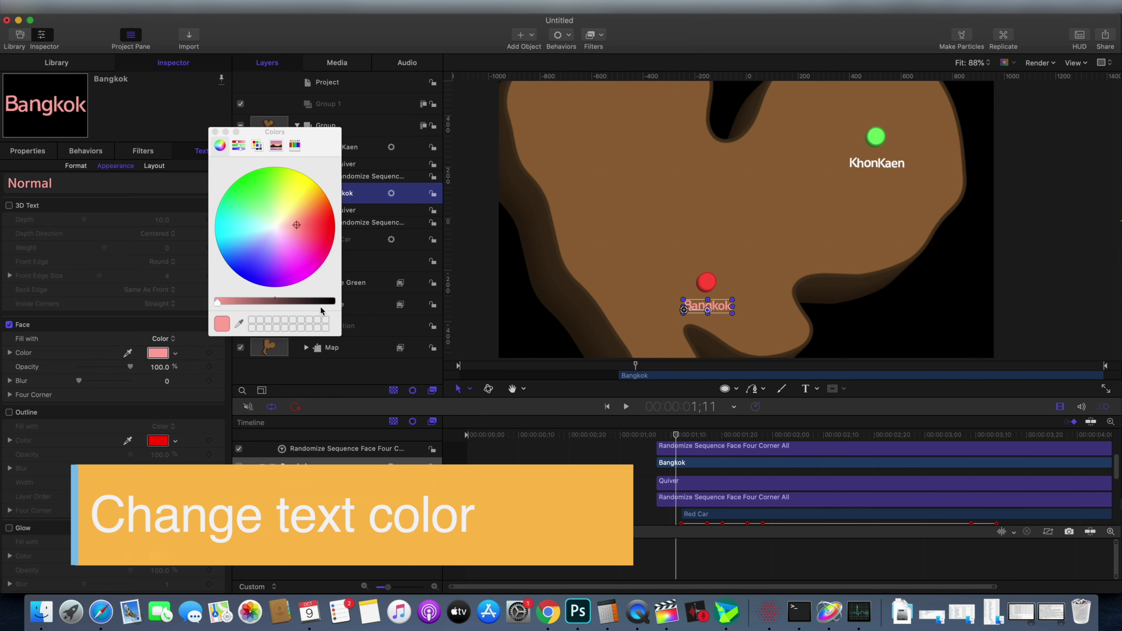
{"action": "left_click", "coordinate": [371, 148]}
{"action": "left_click", "coordinate": [164, 354]}
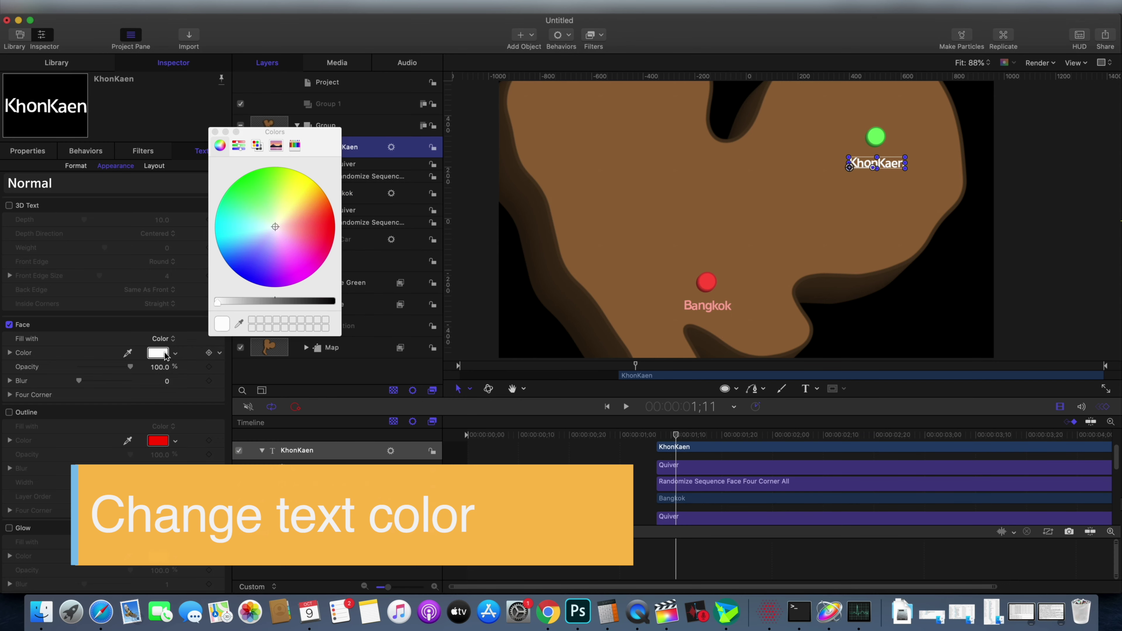
{"action": "left_click_drag", "start_coordinate": [274, 132], "coordinate": [129, 141]}
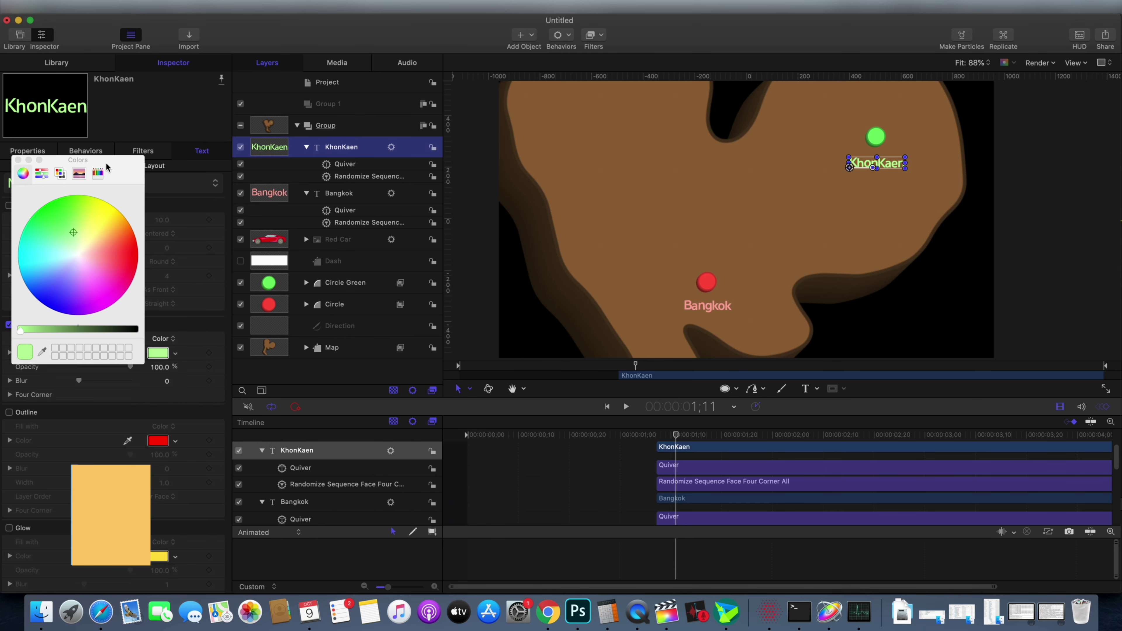
{"action": "left_click", "coordinate": [69, 142]}
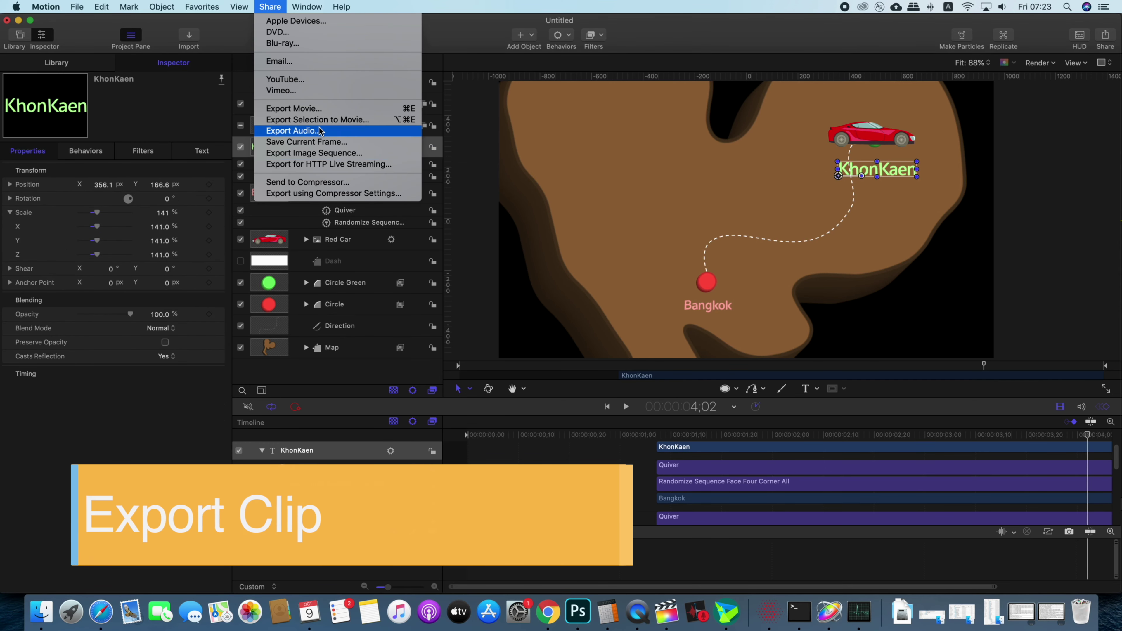
{"action": "left_click", "coordinate": [294, 109]}
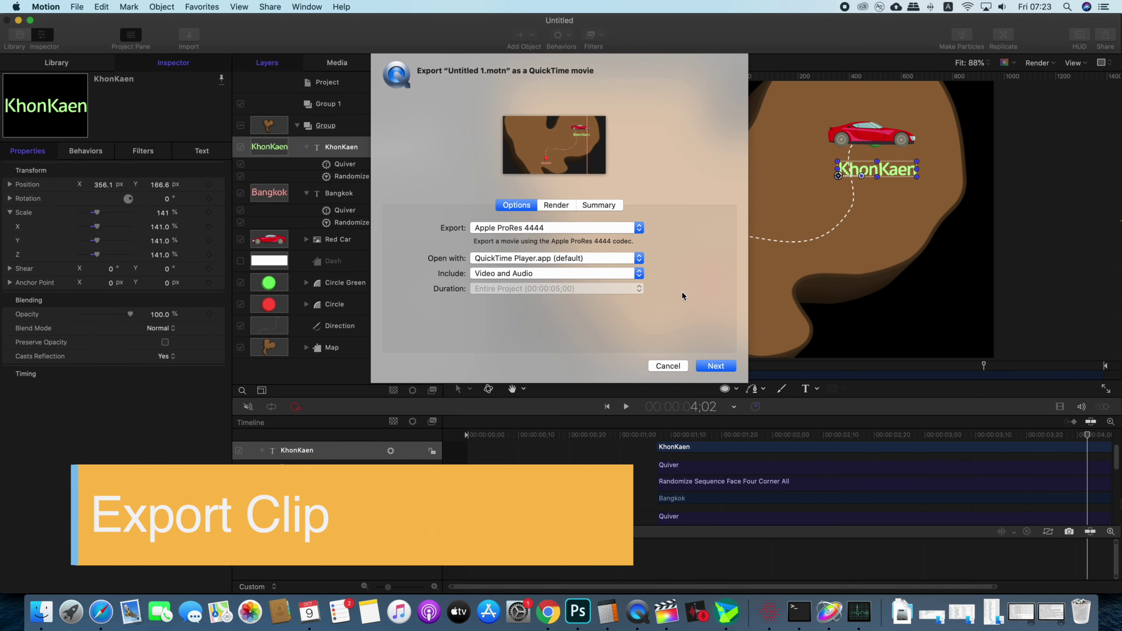
Save the movie as 'Map Direction' in the Movies folder to start the export
{"action": "left_click", "coordinate": [701, 367]}
{"action": "type", "text": "Map Direction"}
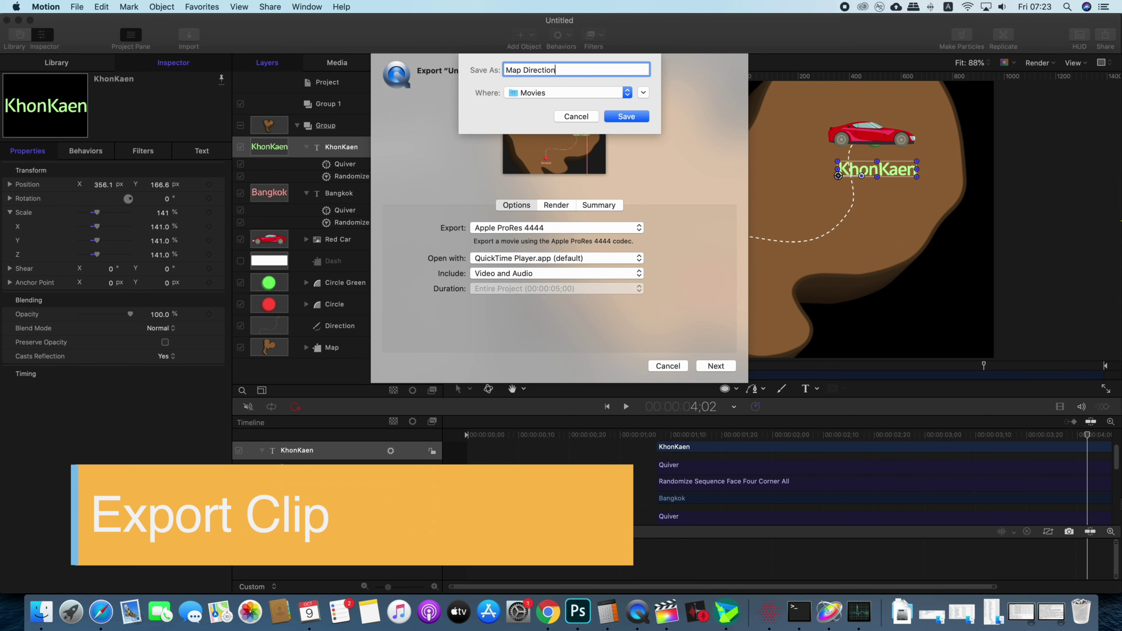
{"action": "key", "text": "Return"}
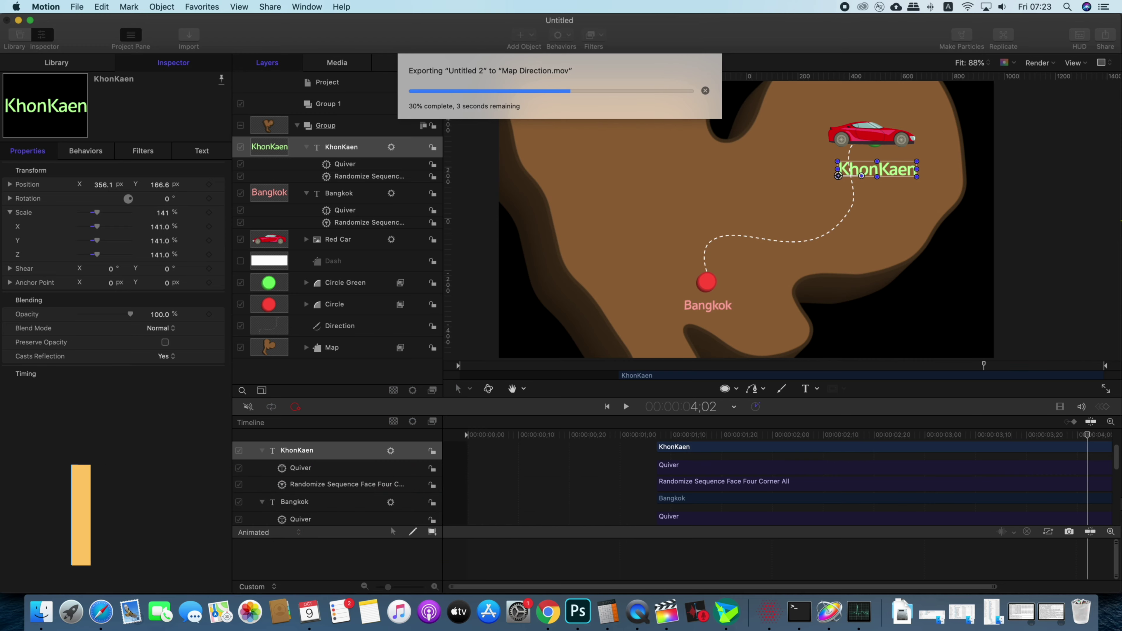